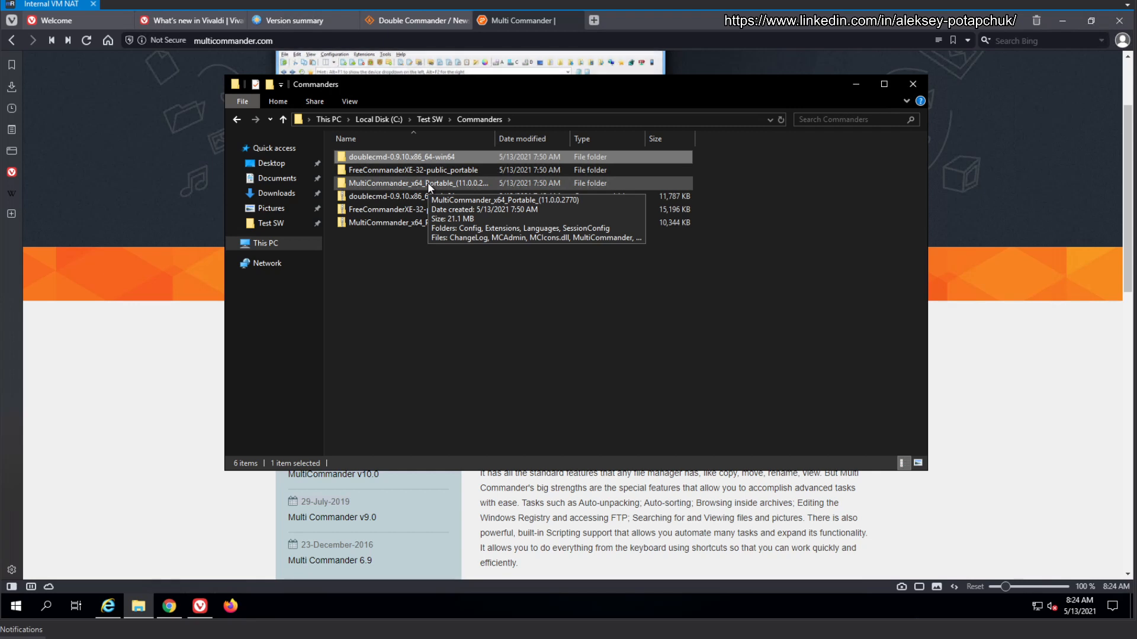
Step: Launch the MultiCommander application from the extracted MultiCommander_x64_Portable folder
left_click(474, 268)
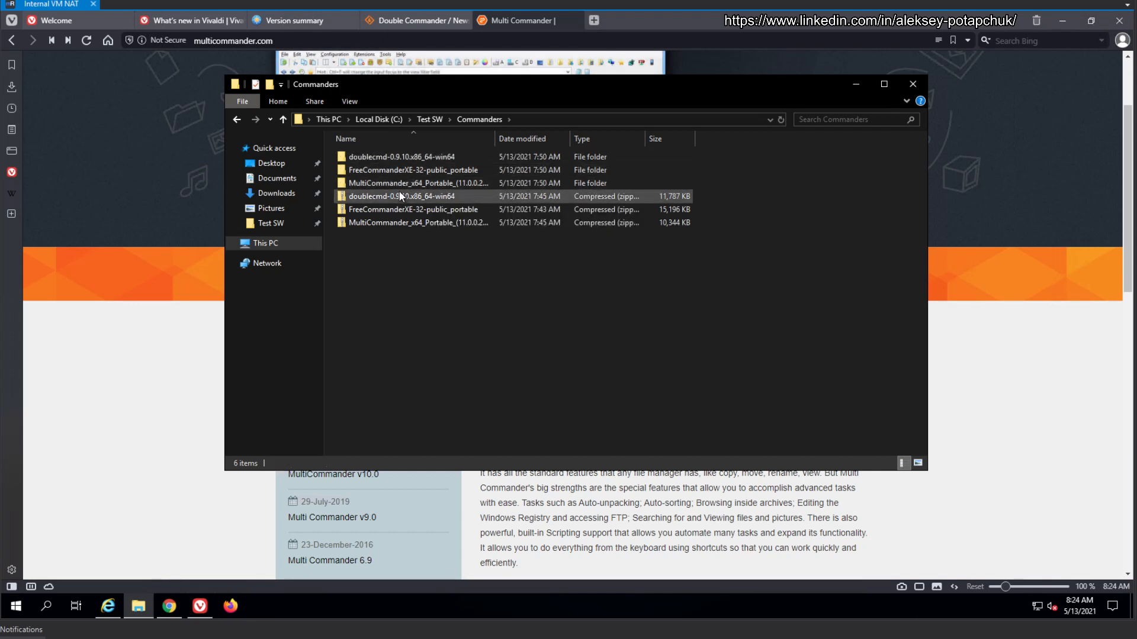
left_click(399, 188)
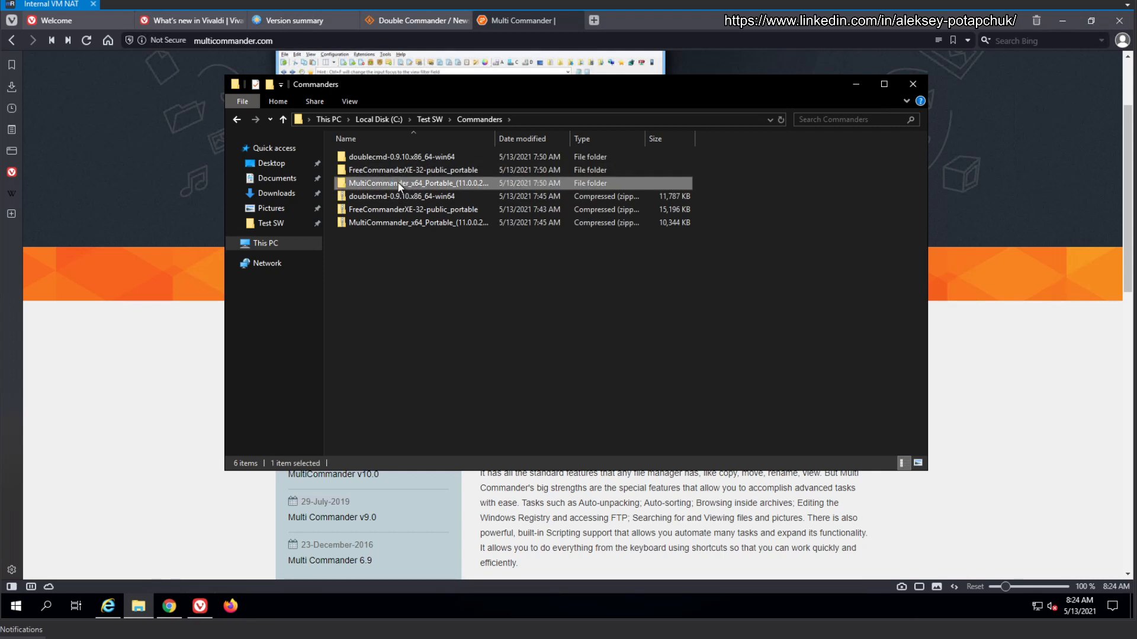
double_click(400, 187)
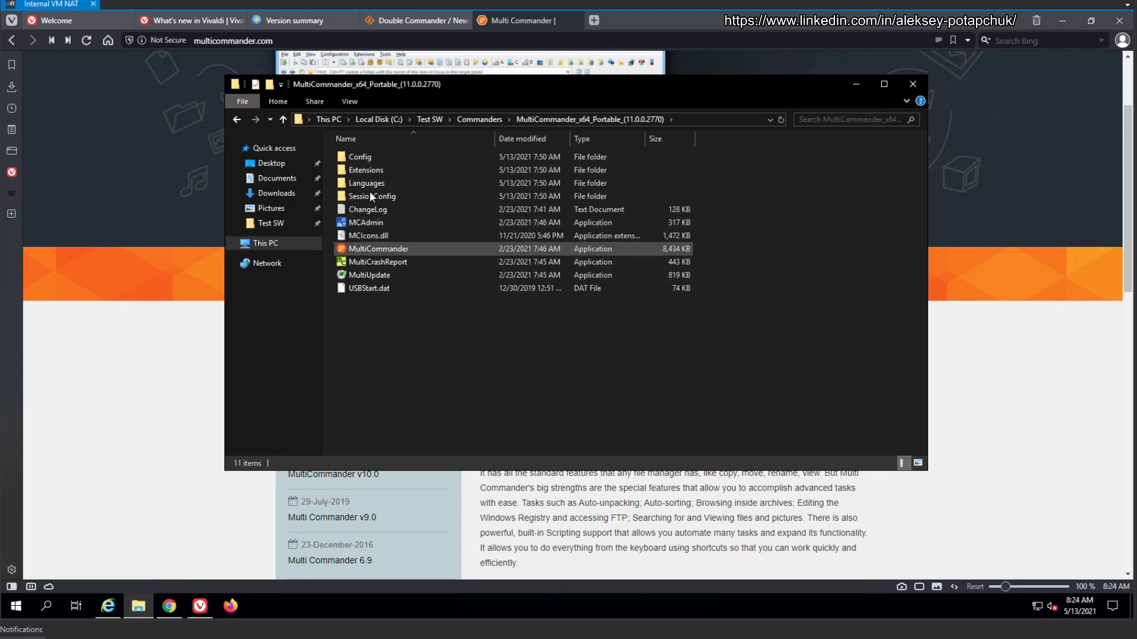
double_click(388, 255)
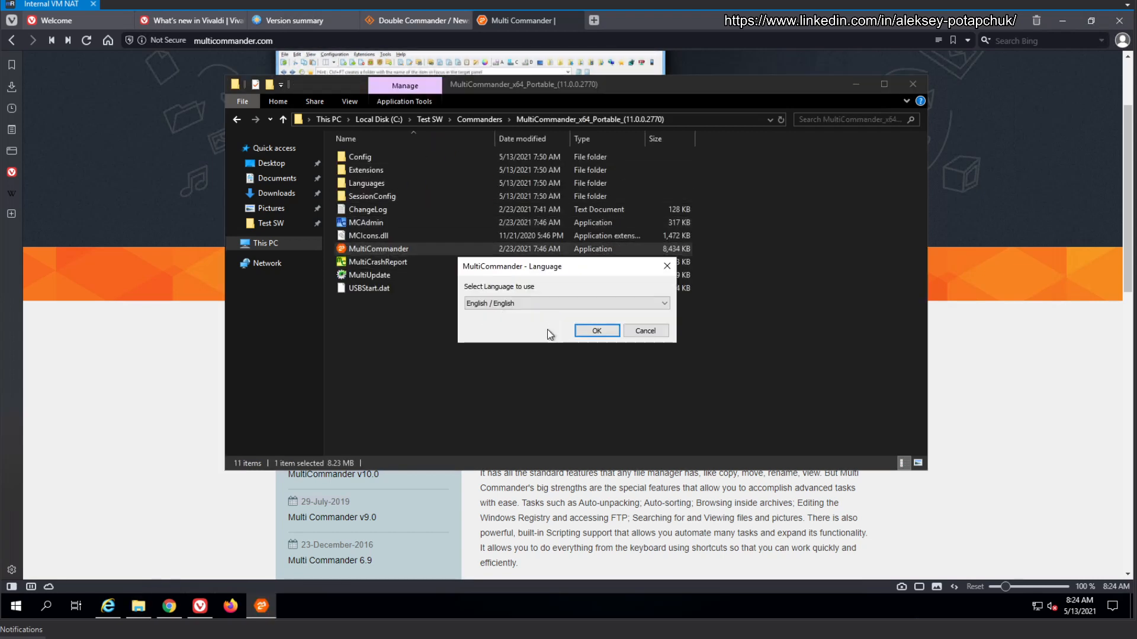
Step: Complete the first-run setup with English and the Commander Style Look'n'Feel, and maximize the file manager window
left_click(595, 330)
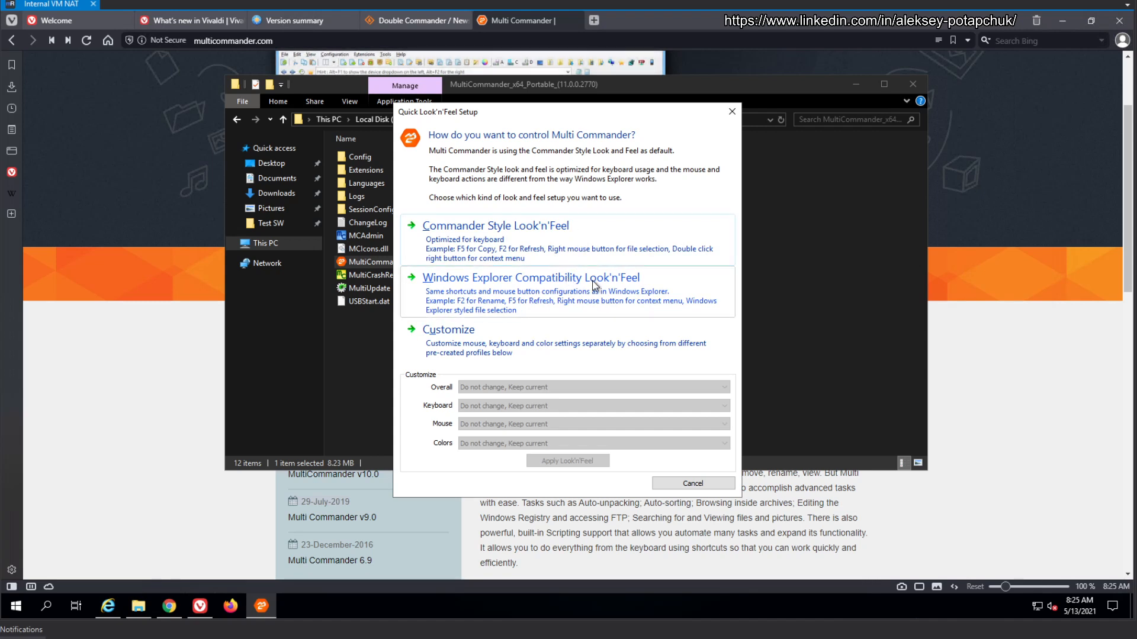
left_click(557, 236)
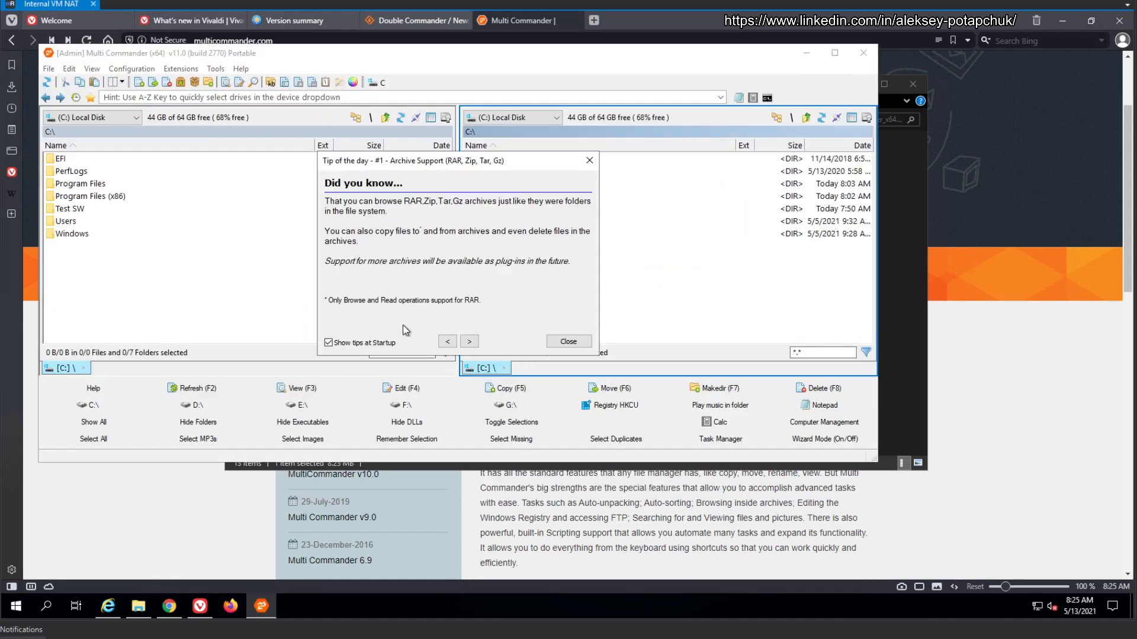
left_click(565, 341)
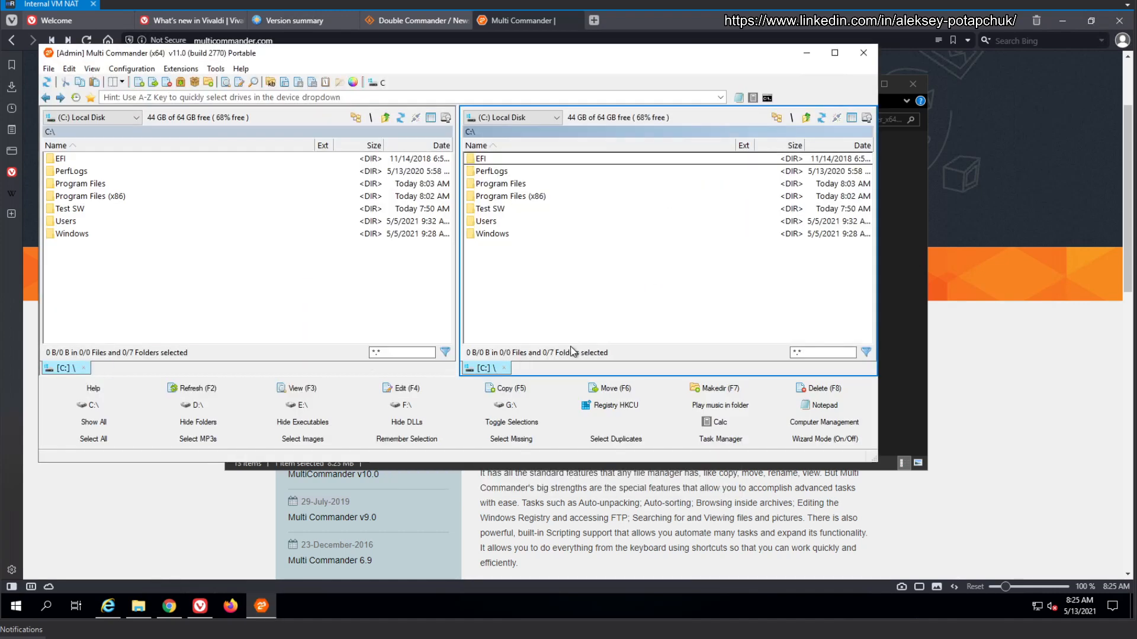
left_click(834, 55)
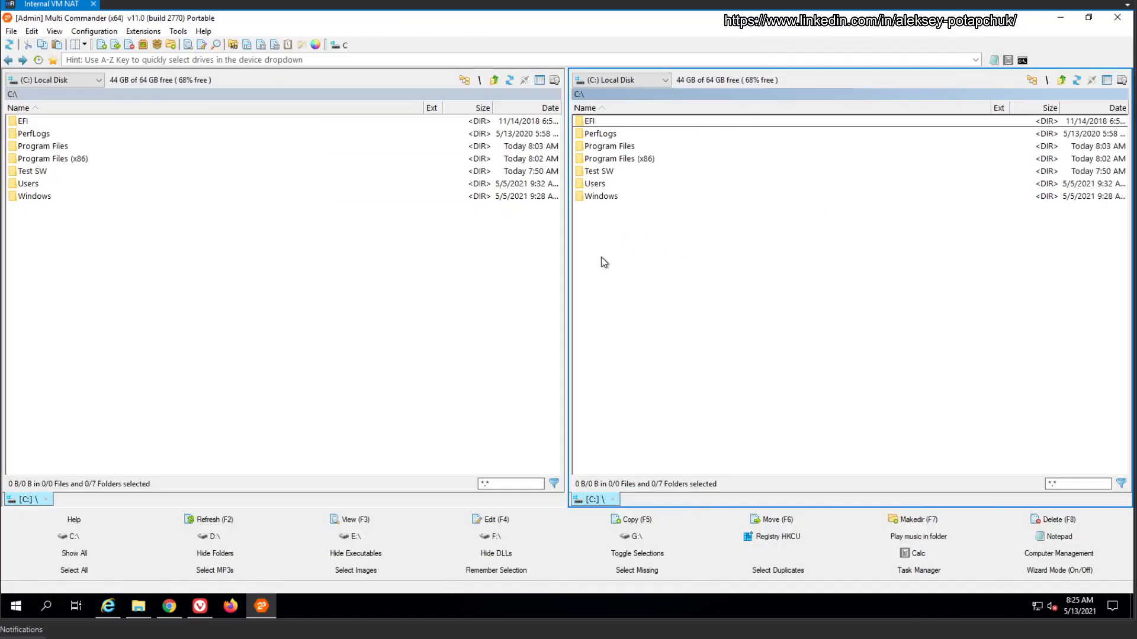
left_click(138, 606)
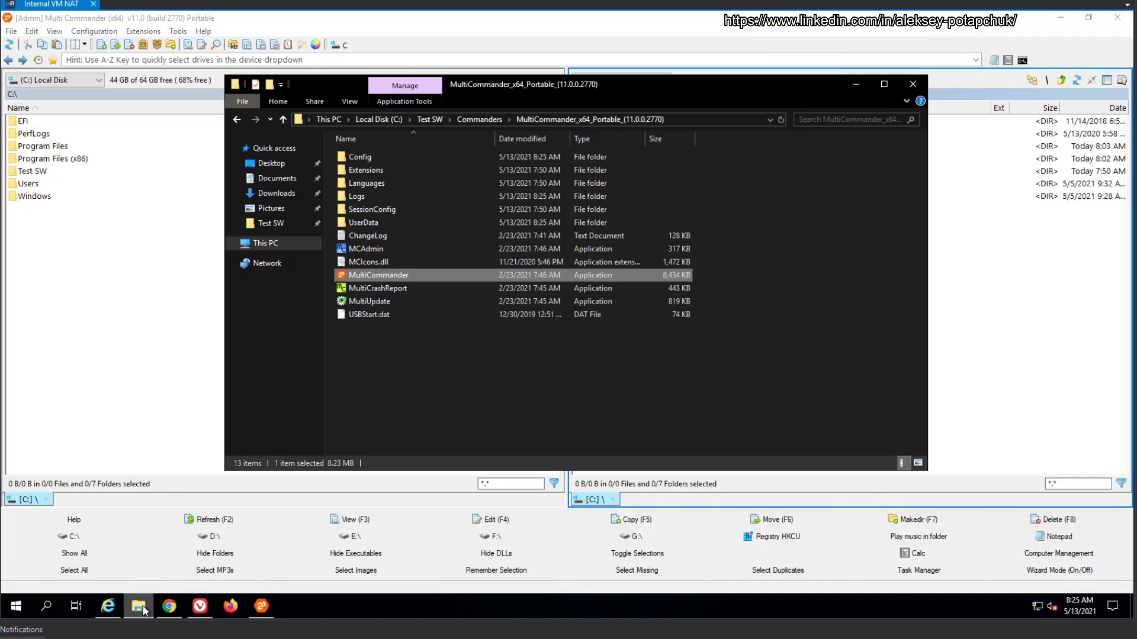
left_click_drag(645, 83, 702, 120)
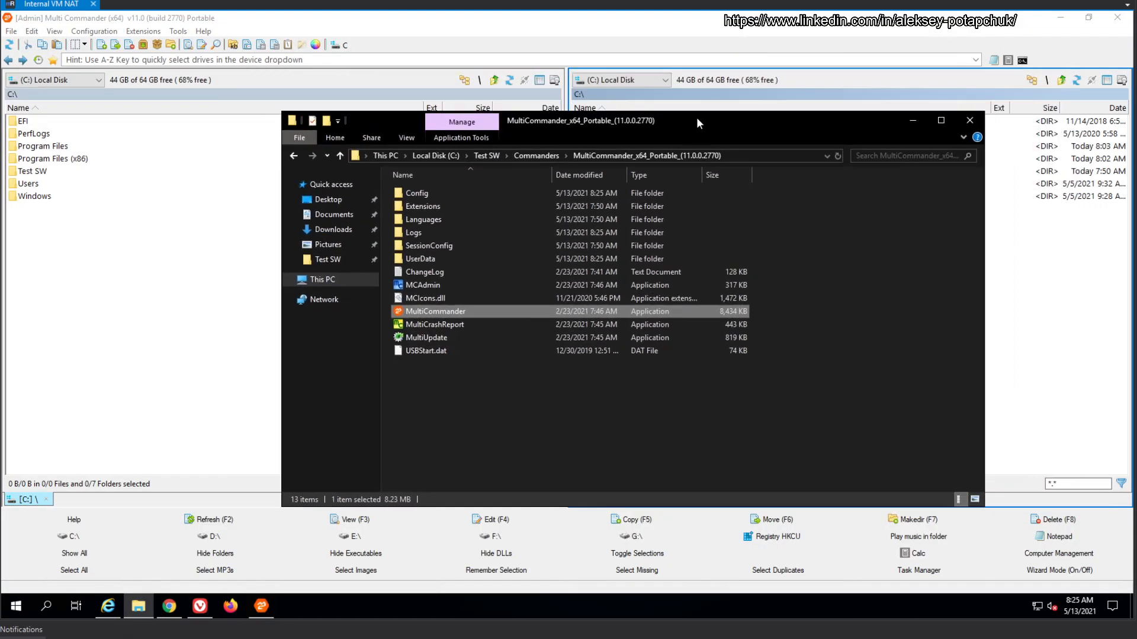
left_click(911, 125)
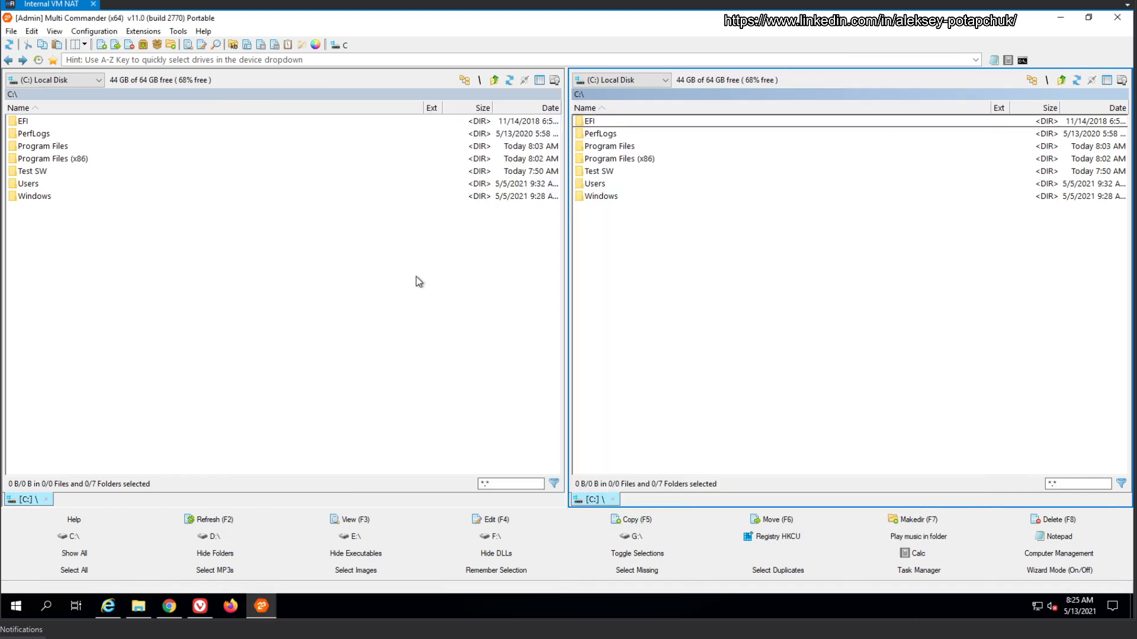
Step: Shift the pane divider slightly to widen the right-hand file pane, and hide the button window
left_click_drag(567, 281, 544, 280)
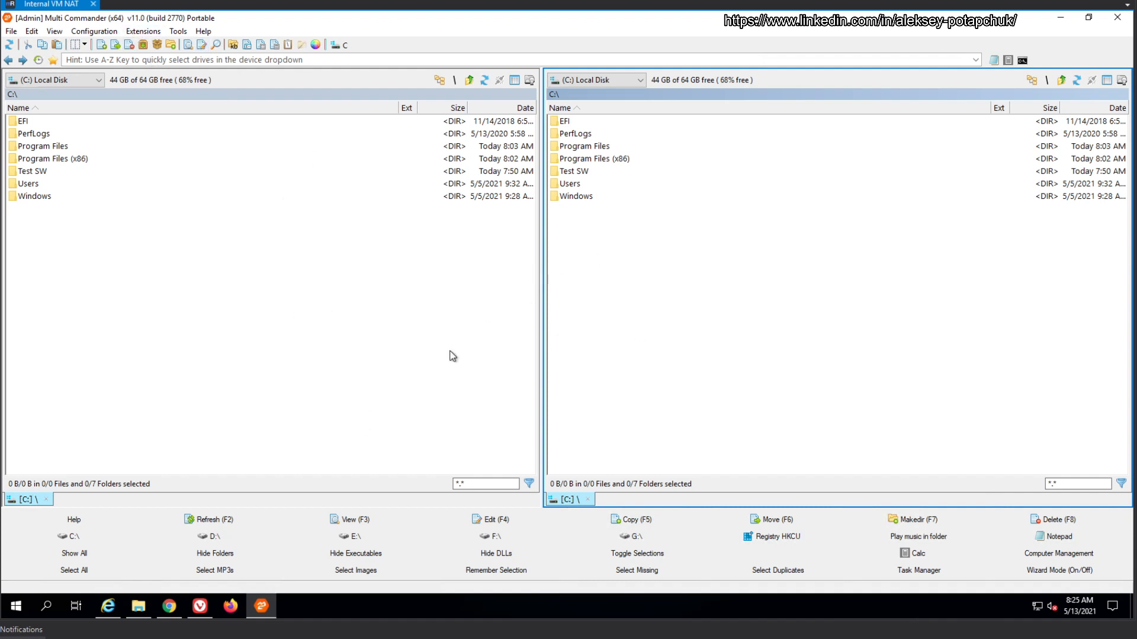
left_click(690, 351)
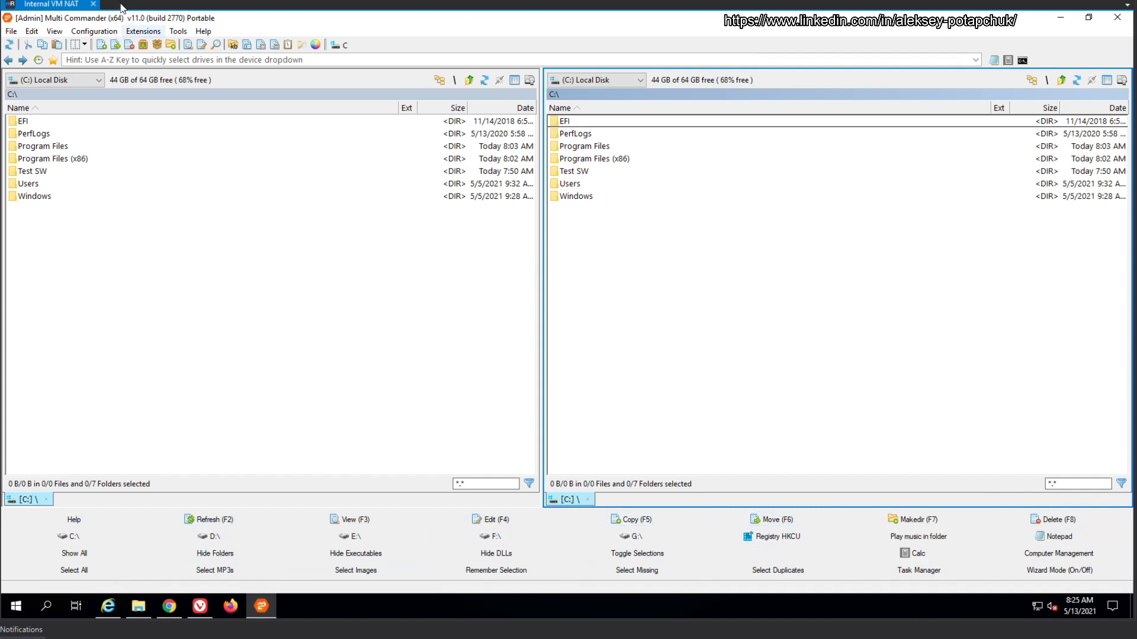
left_click(54, 33)
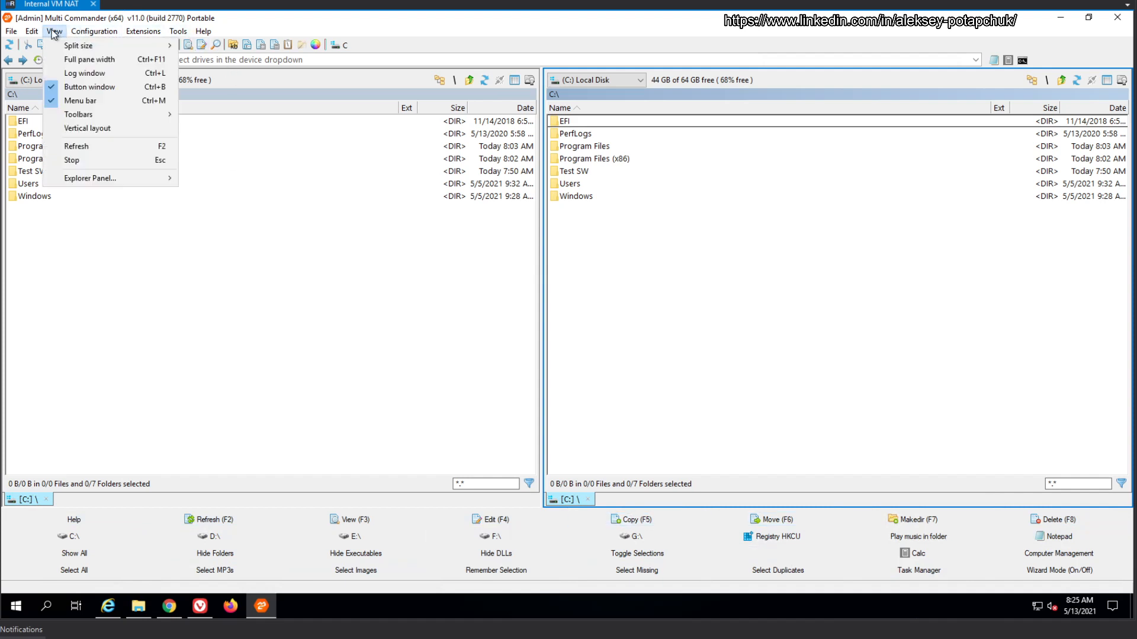
left_click(89, 87)
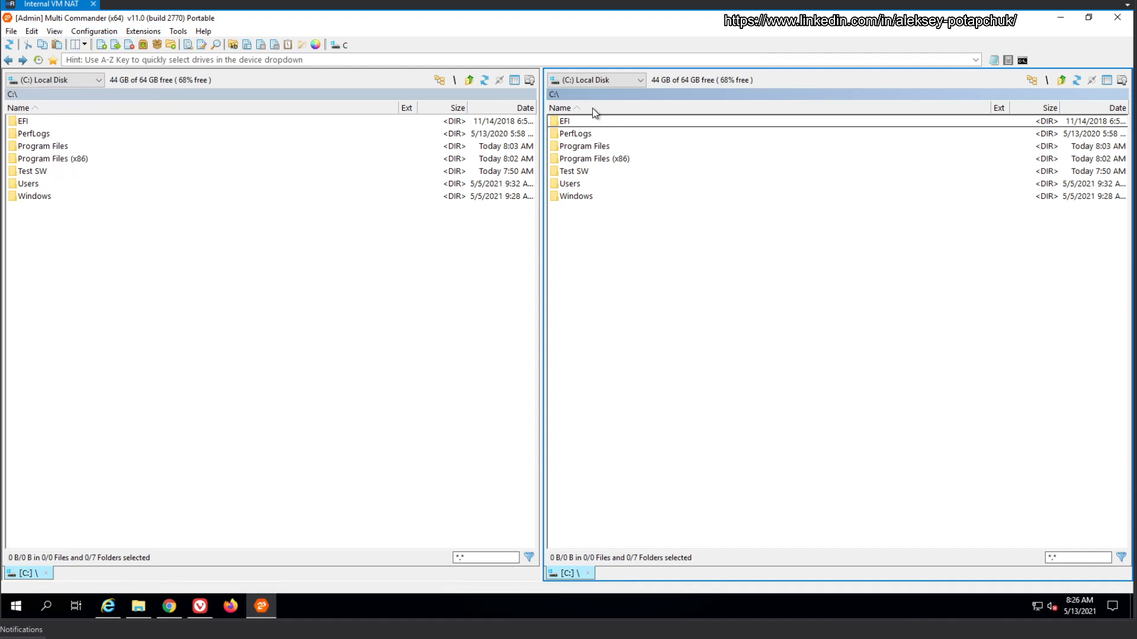
Step: Switch the right-hand pane's disk space display to used space, and briefly show and hide its folder tree
left_click(733, 83)
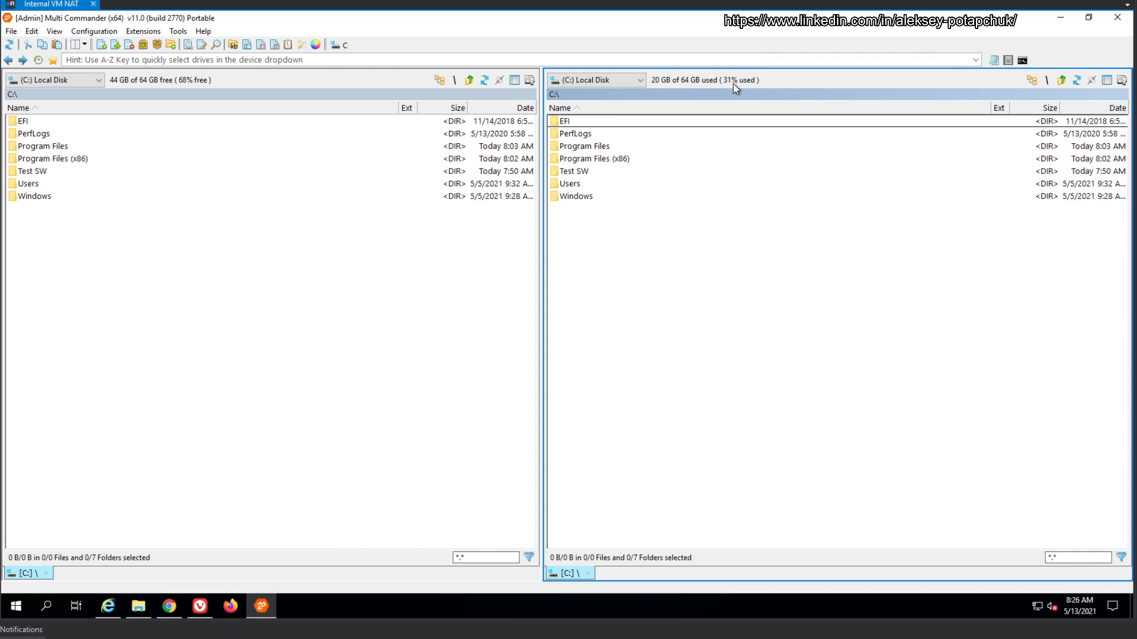
left_click(619, 81)
left_click(620, 82)
left_click(620, 81)
left_click(619, 82)
left_click(1032, 81)
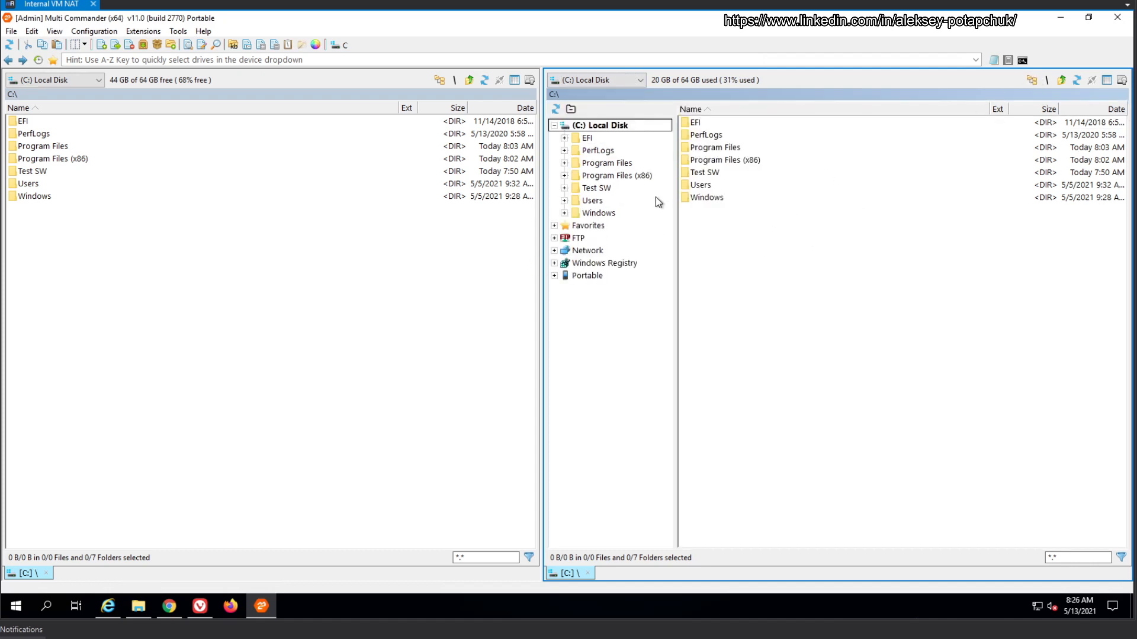
left_click(1034, 83)
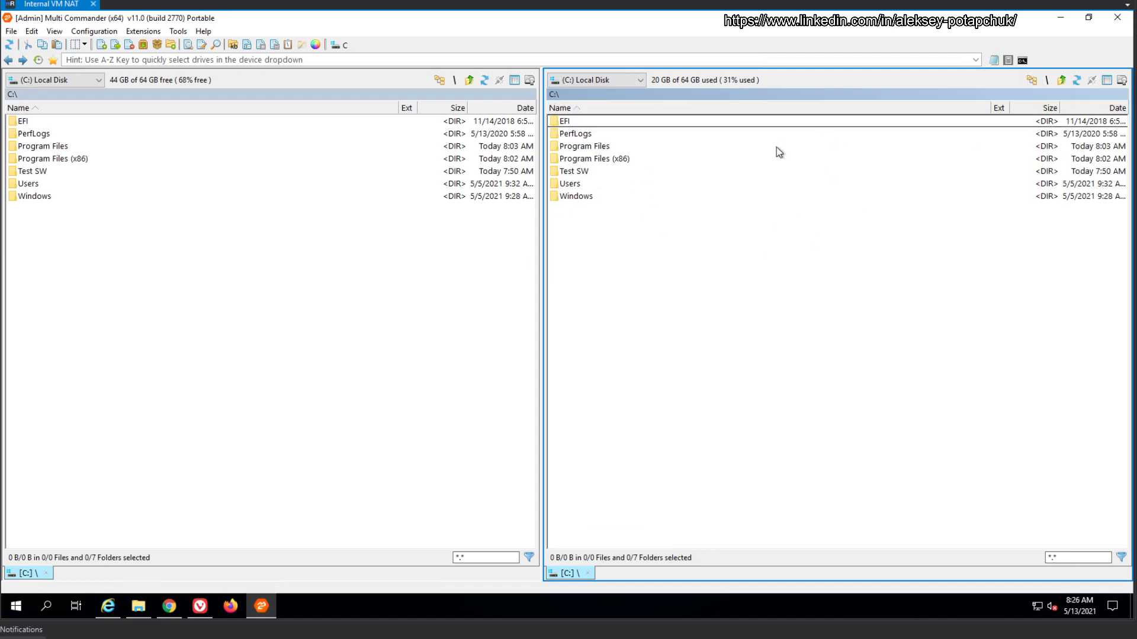
Step: Browse into Program Files in the right-hand pane, return to the drive root and enter the folder again
double_click(587, 147)
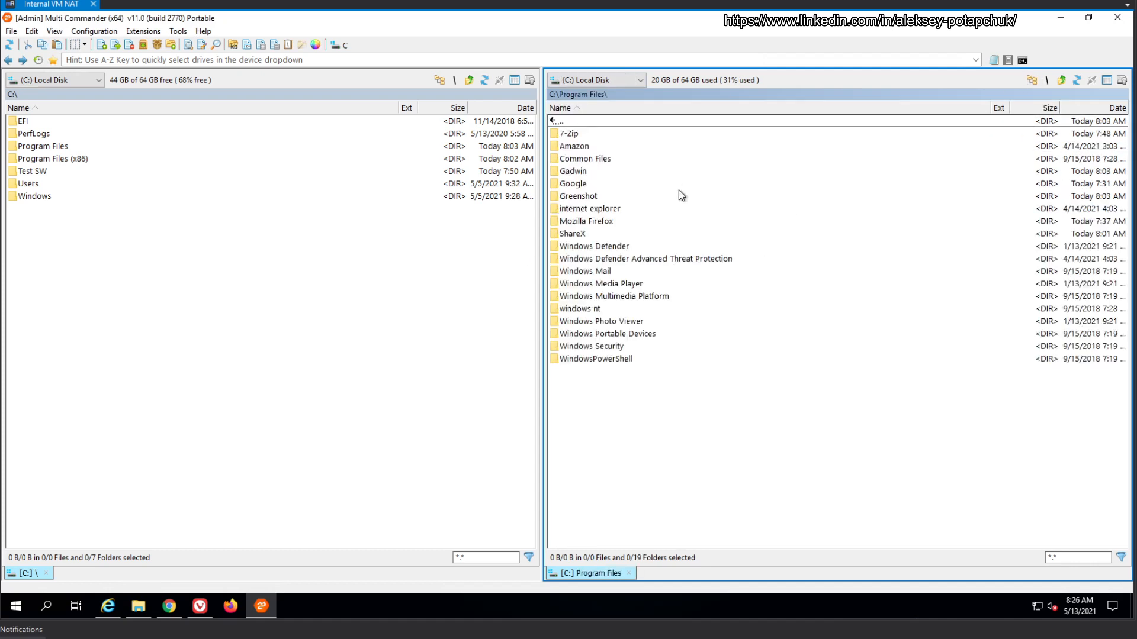
double_click(570, 123)
double_click(589, 147)
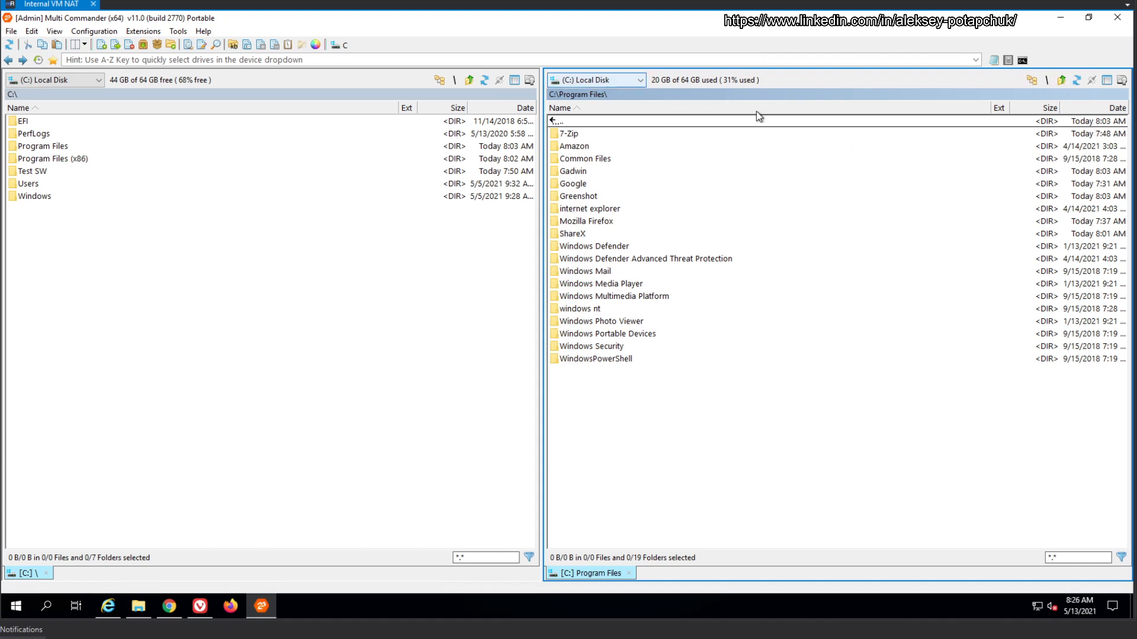
Step: Try selecting ShareX, and WindowsPowerShell together with Windows Security, and look inside the Windows Photo Viewer folder before returning to Program Files
left_click(587, 230)
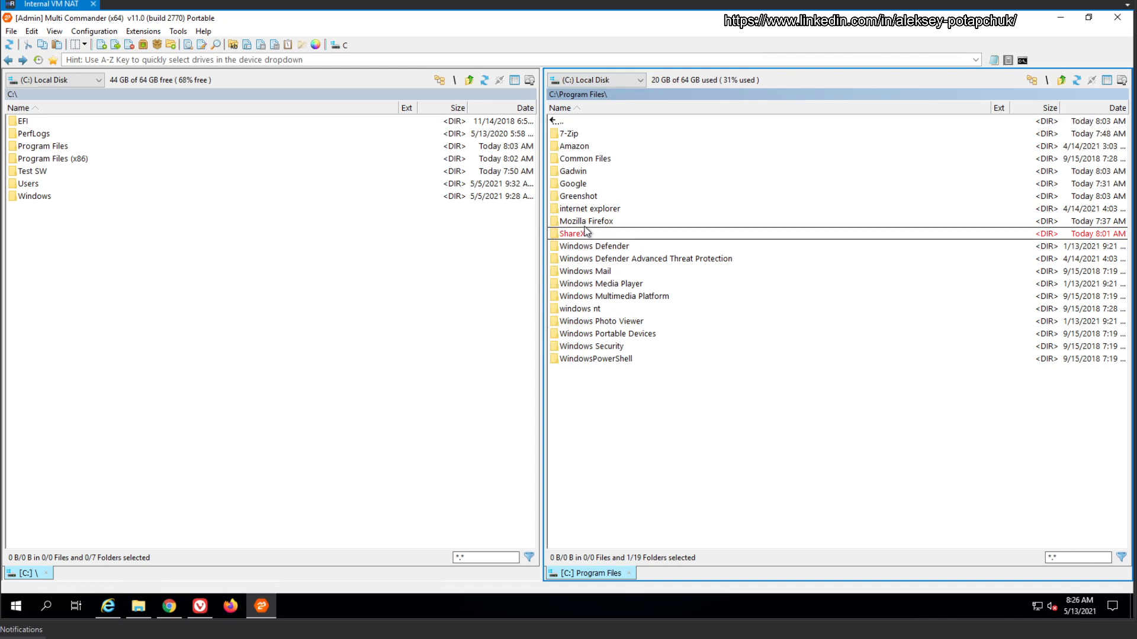
left_click(605, 359)
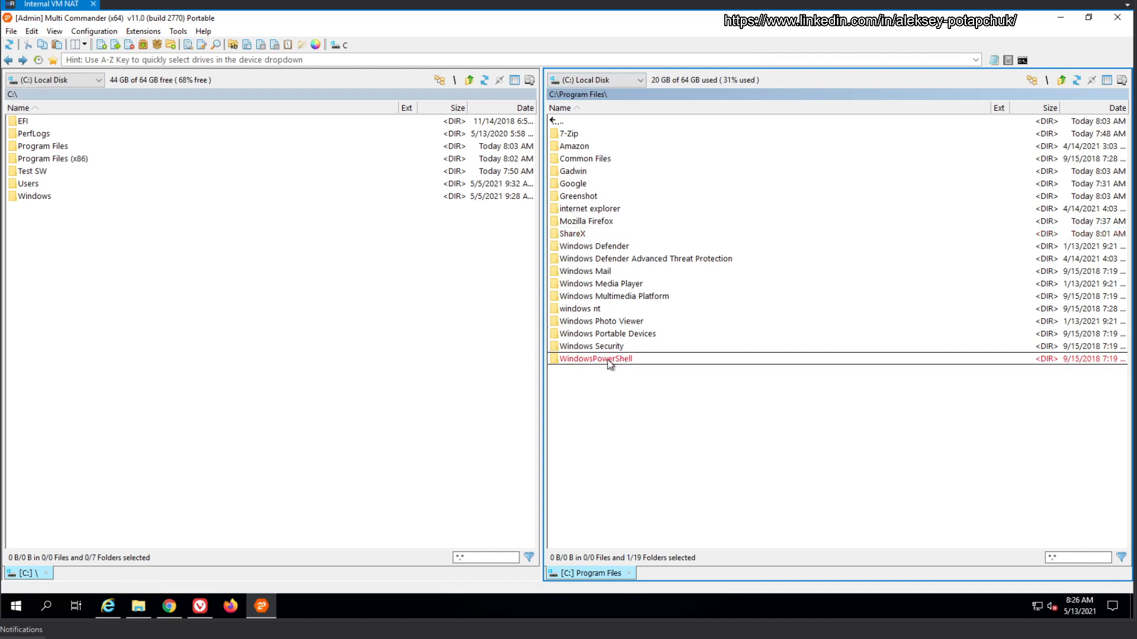
left_click(610, 348, "ctrl")
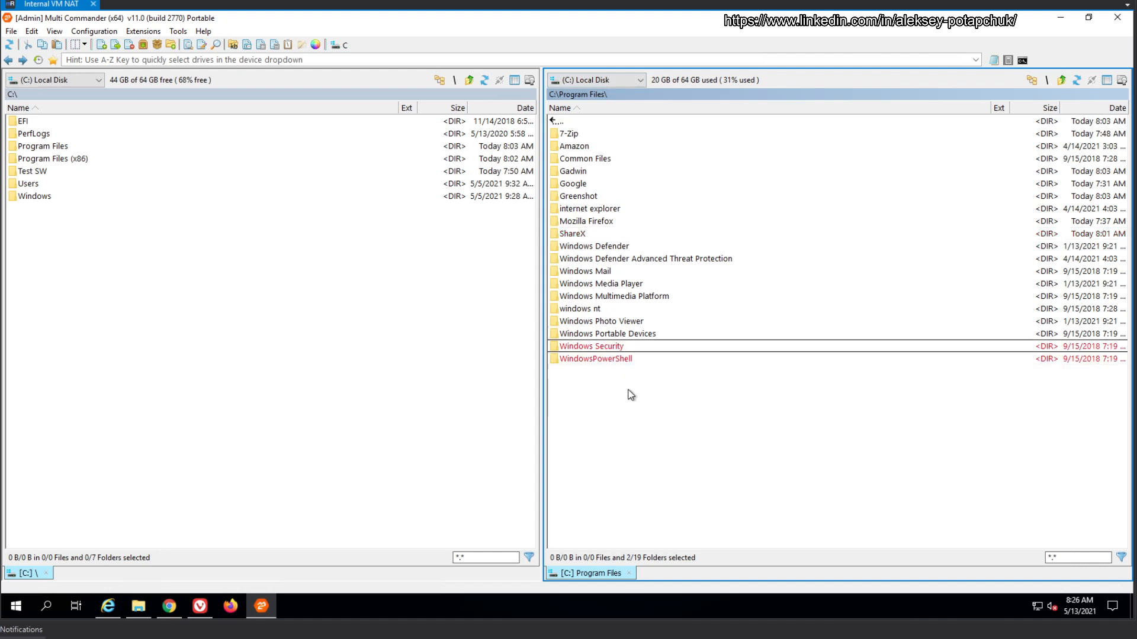
left_click(611, 359)
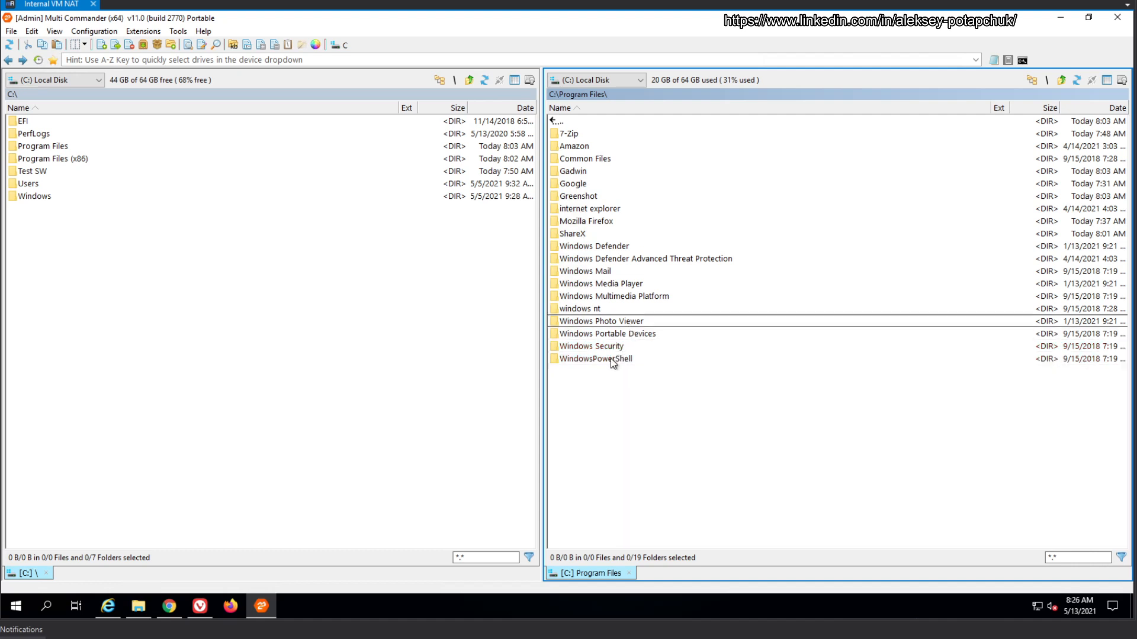
double_click(609, 321)
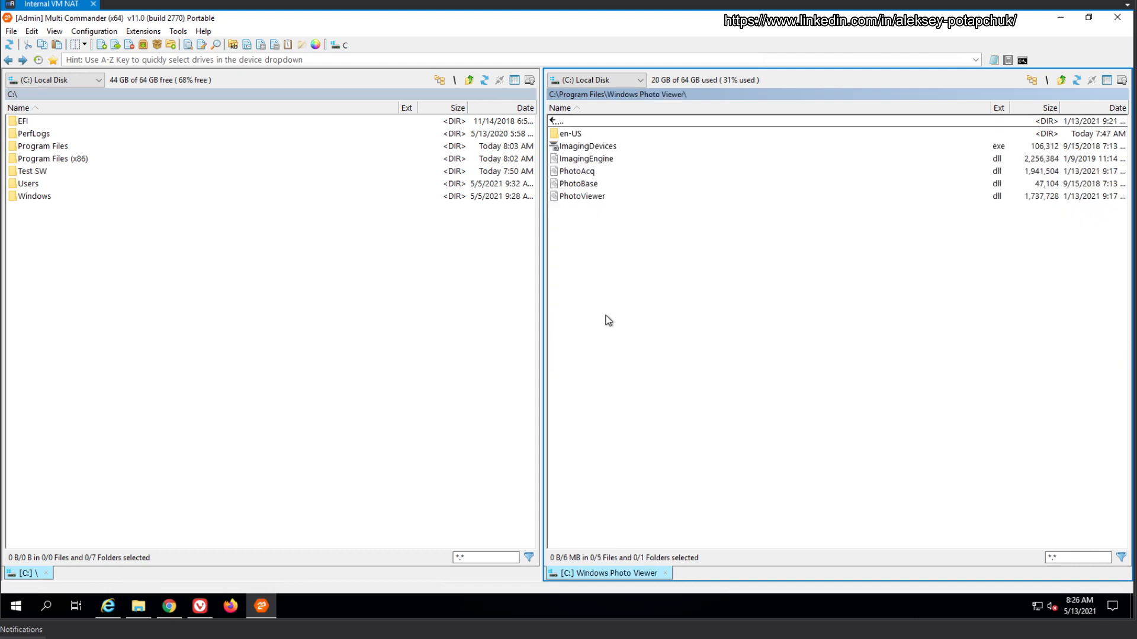
double_click(577, 120)
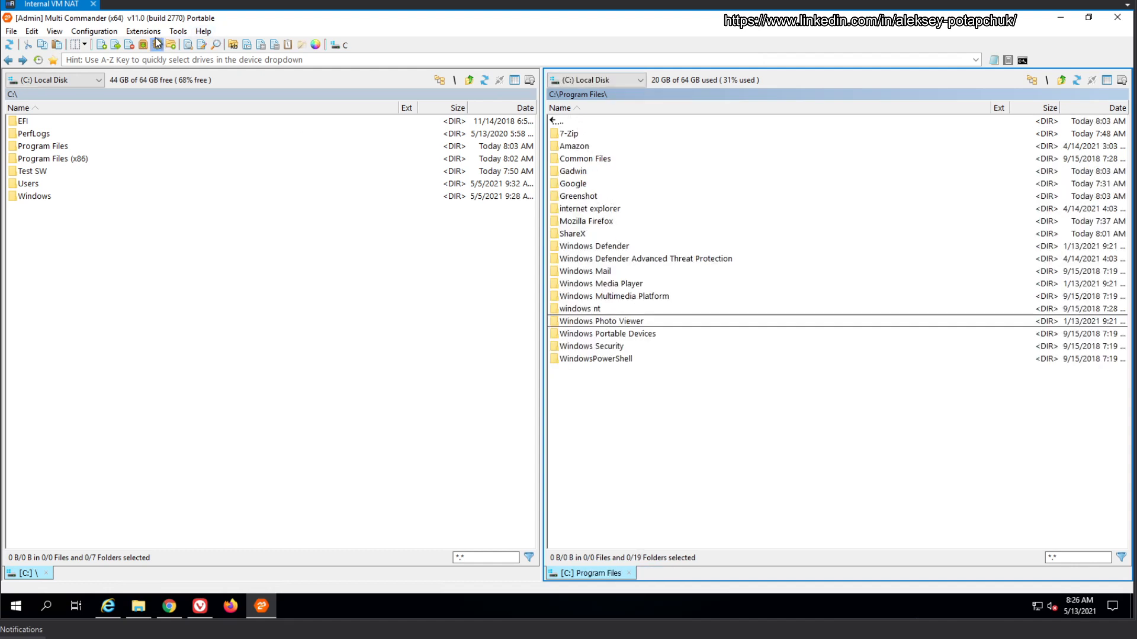
left_click(177, 33)
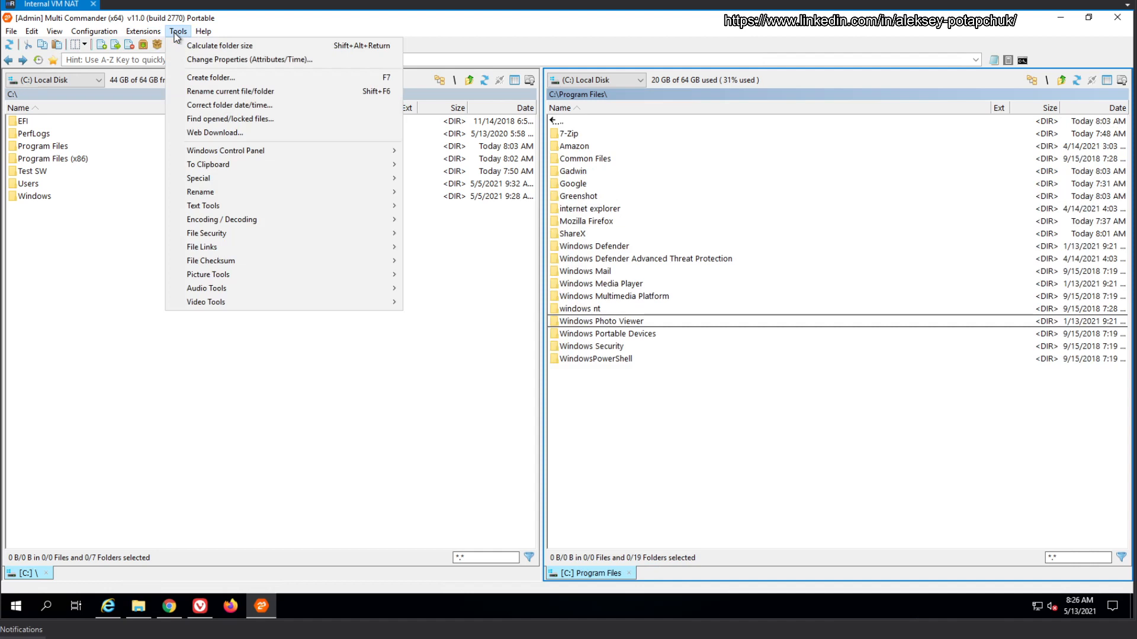
left_click(816, 462)
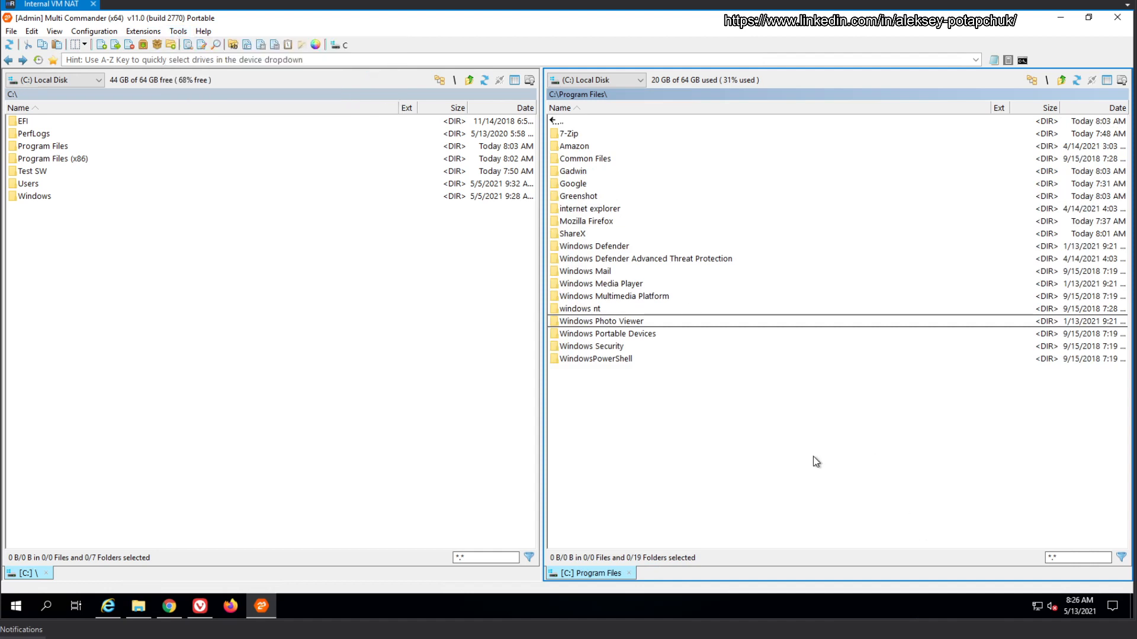
left_click(1106, 79)
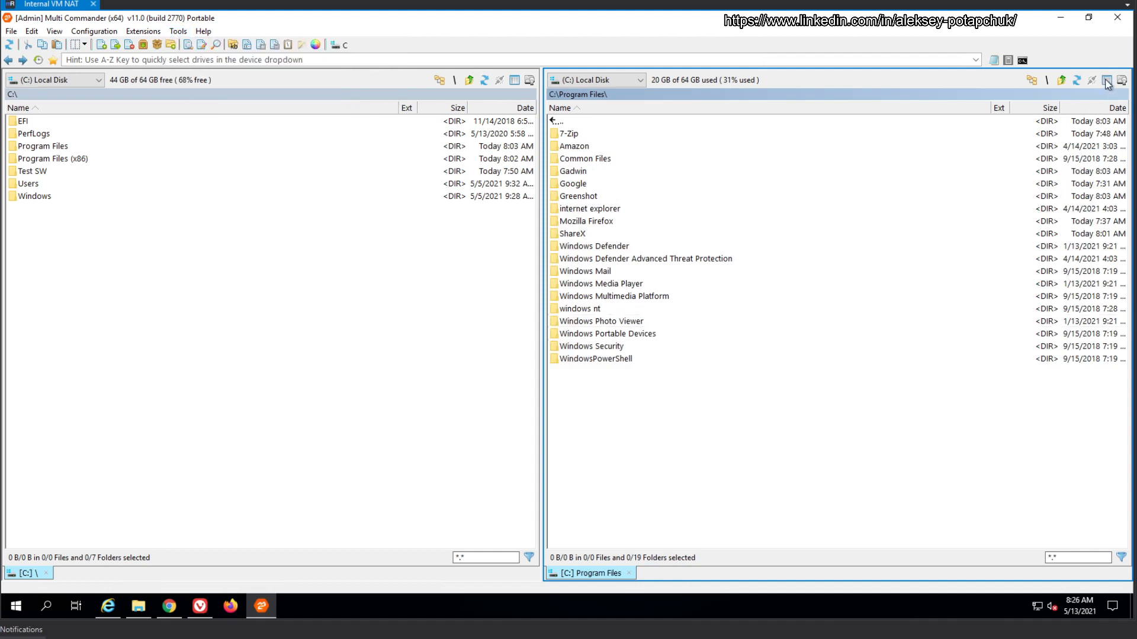
left_click(852, 88)
Step: Examine the default color profile in the File Coloring Rules Editor and close it without changes
left_click(313, 51)
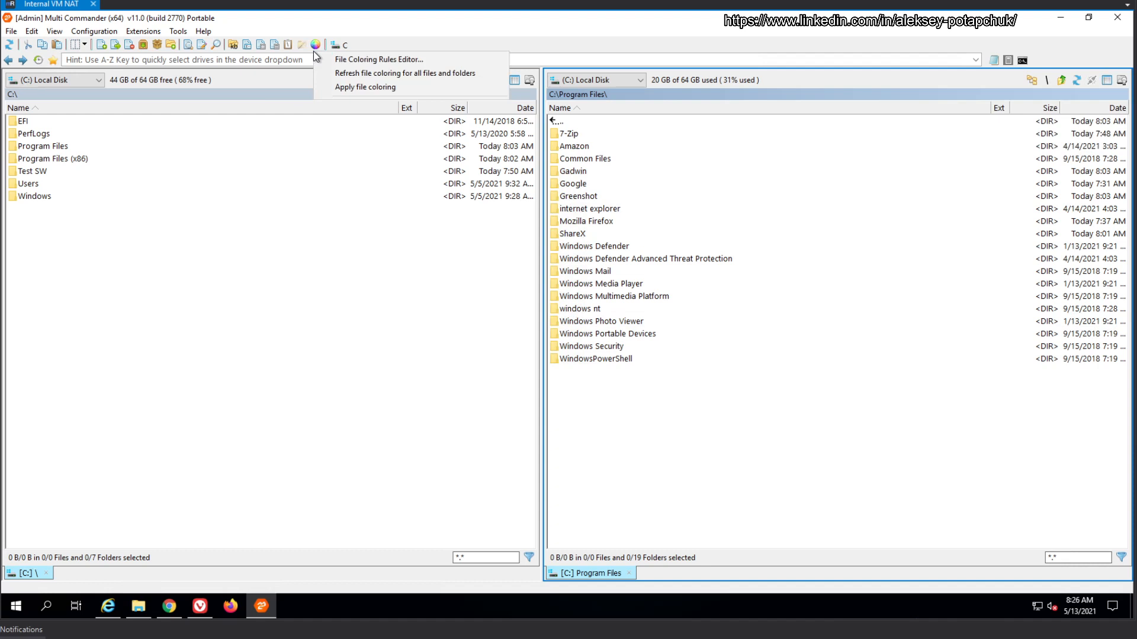
left_click(409, 59)
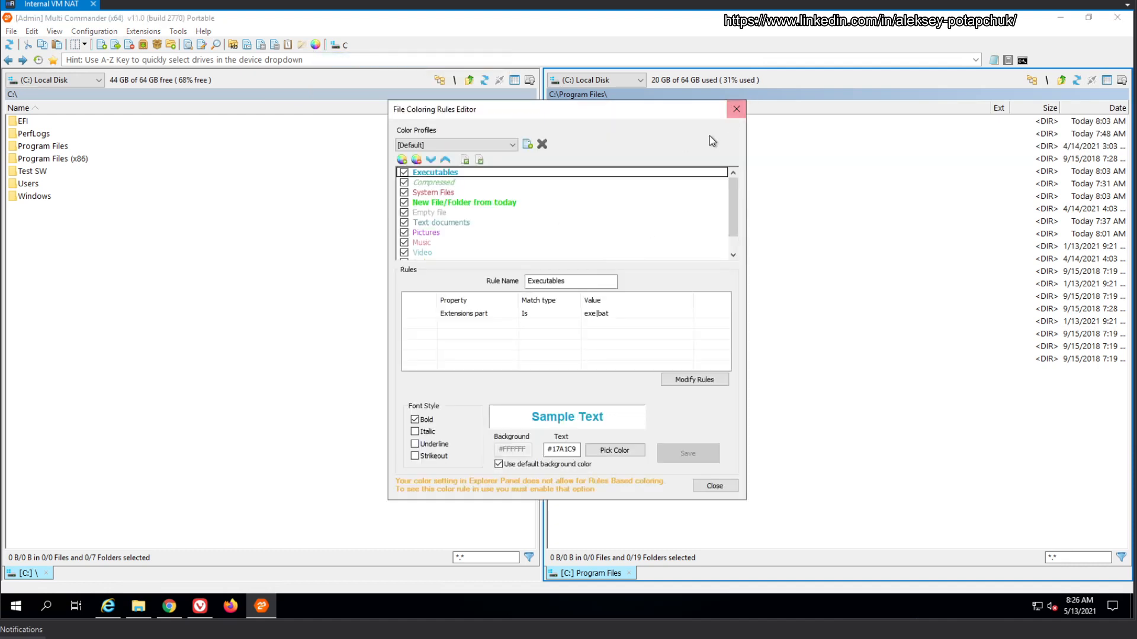
left_click(740, 108)
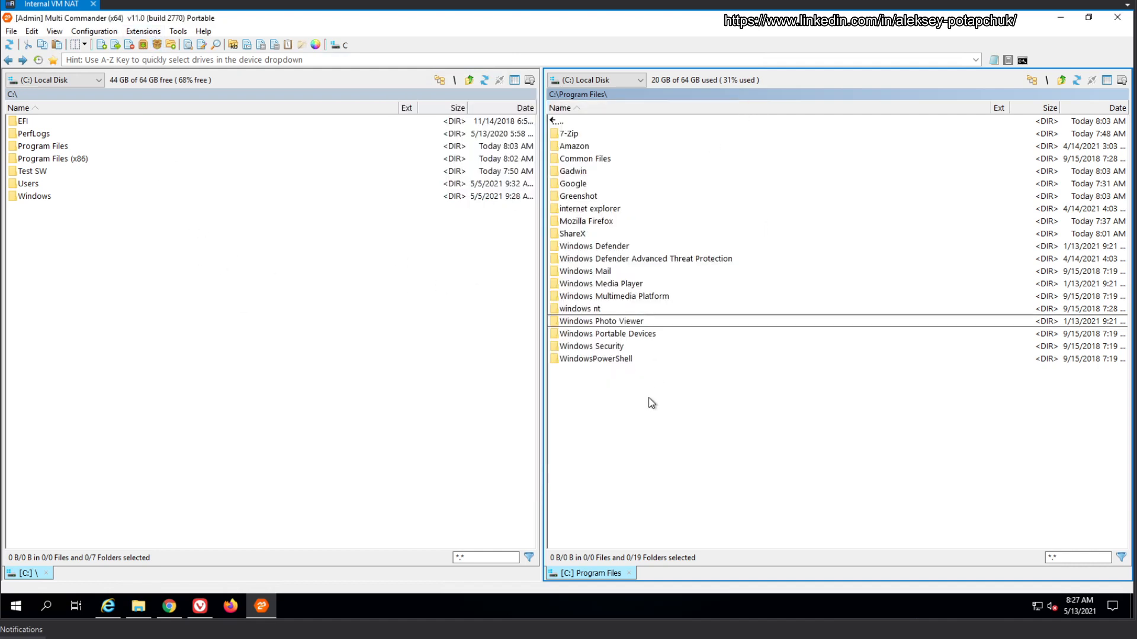
Step: Add two new folder tabs for C:\ in the right-hand pane
double_click(663, 573)
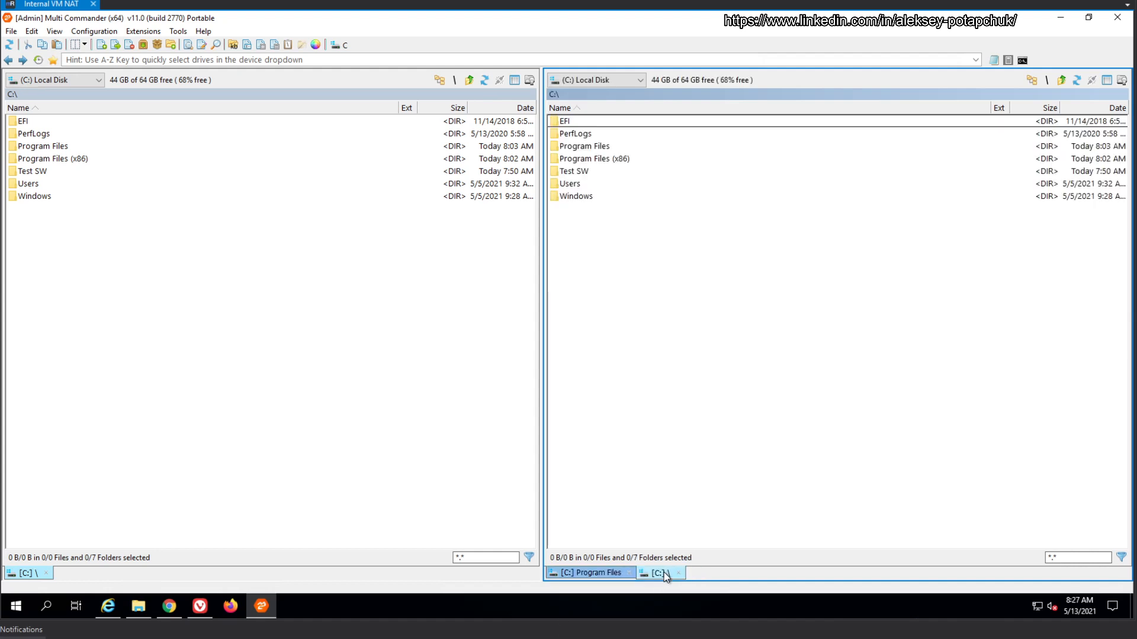
double_click(710, 574)
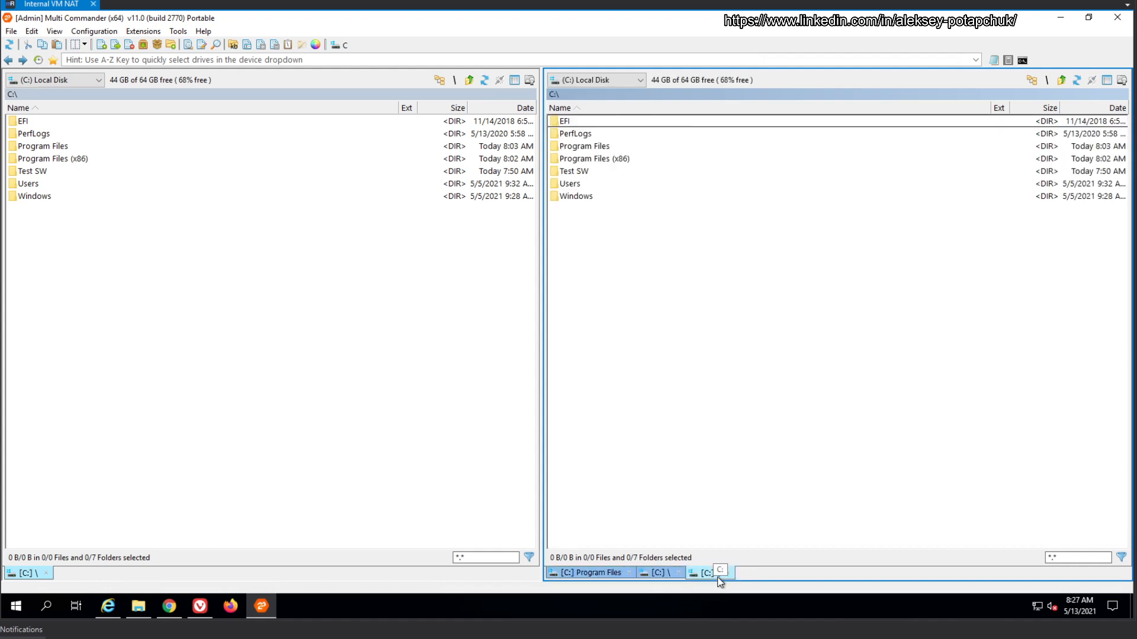
Step: Enable and apply the dark color theme for the interface, and relaunch MultiCommander from its portable folder
left_click(55, 31)
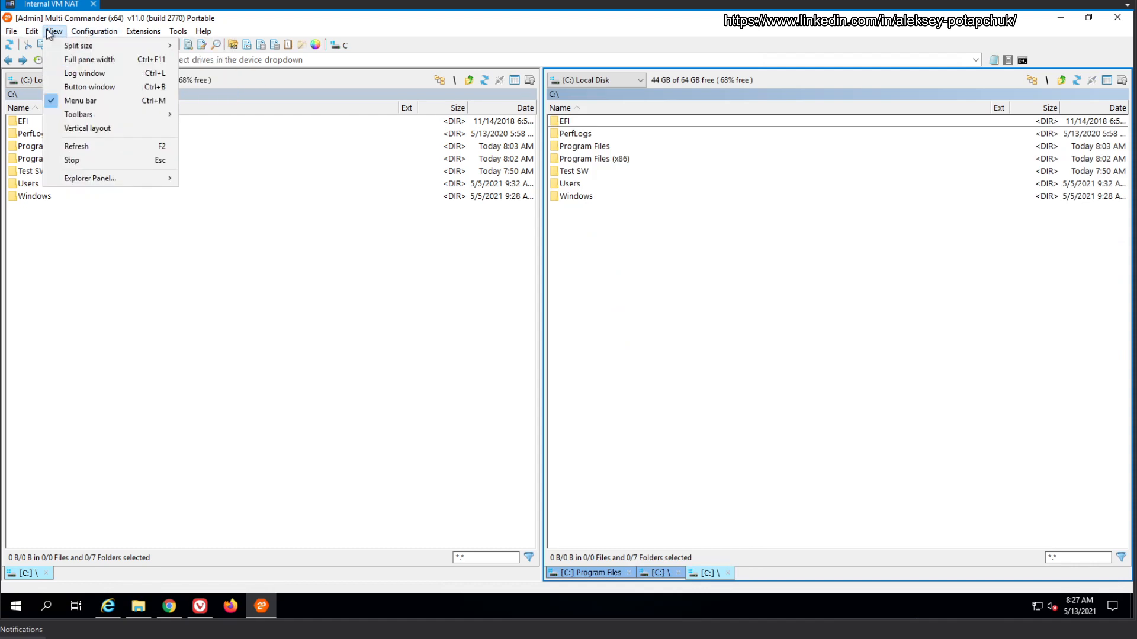
mouse_move(131, 118)
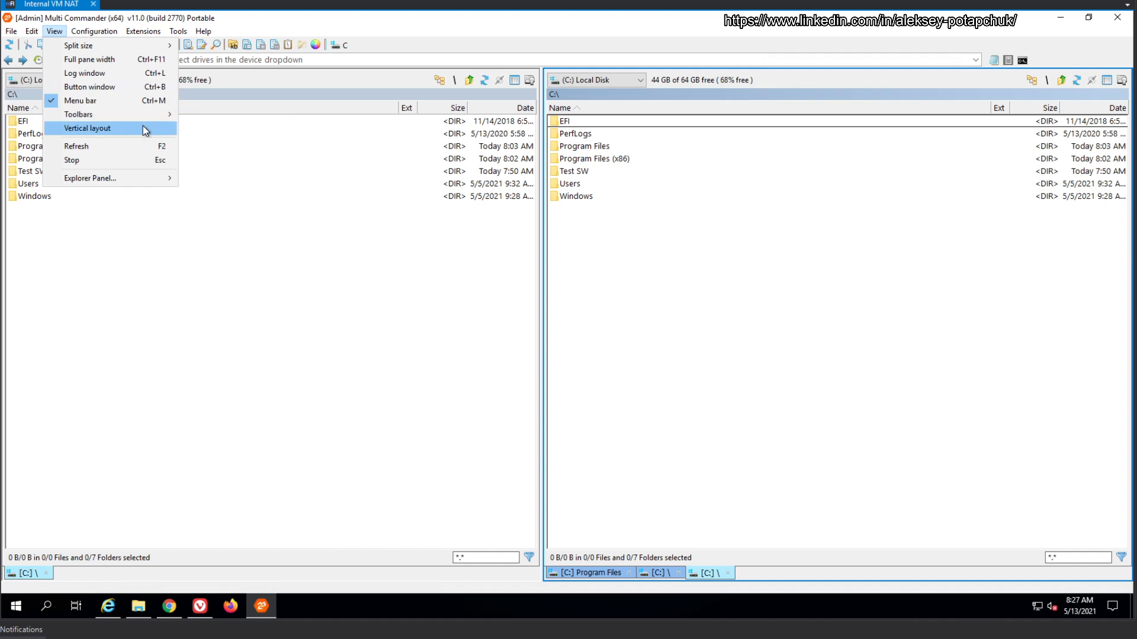
mouse_move(108, 35)
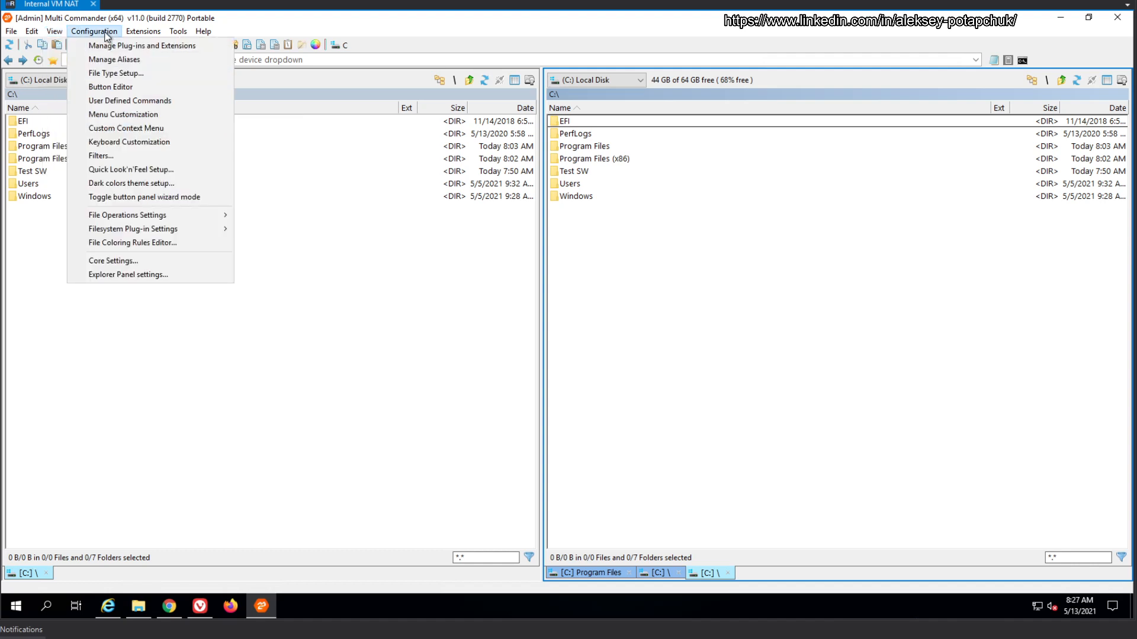
left_click(147, 185)
left_click(488, 250)
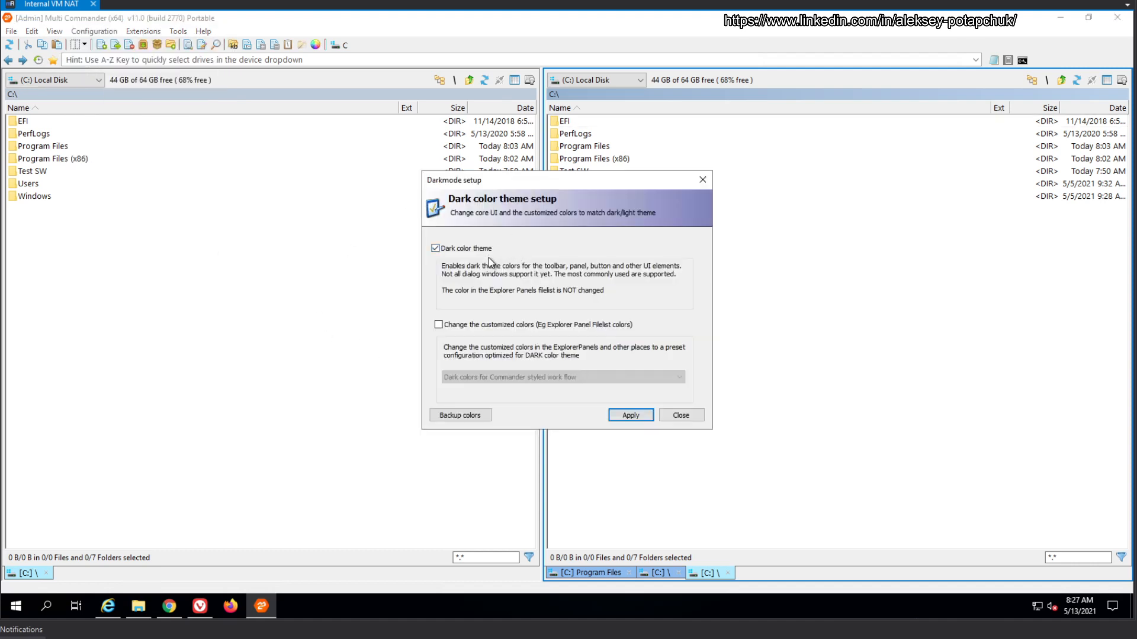
left_click(631, 416)
left_click(666, 335)
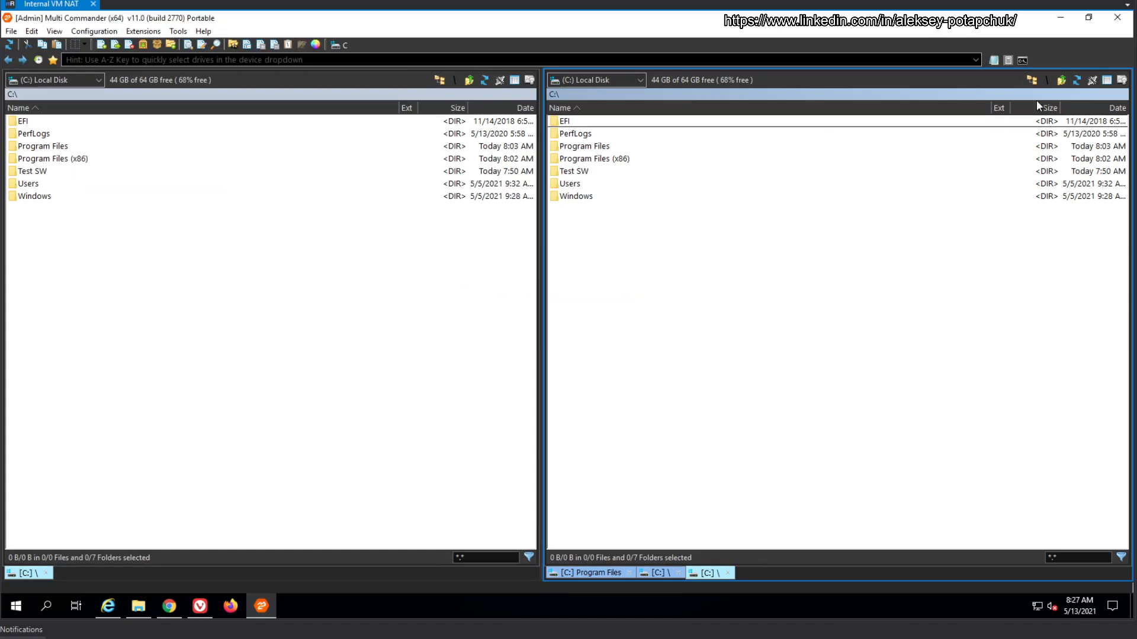
left_click(1117, 18)
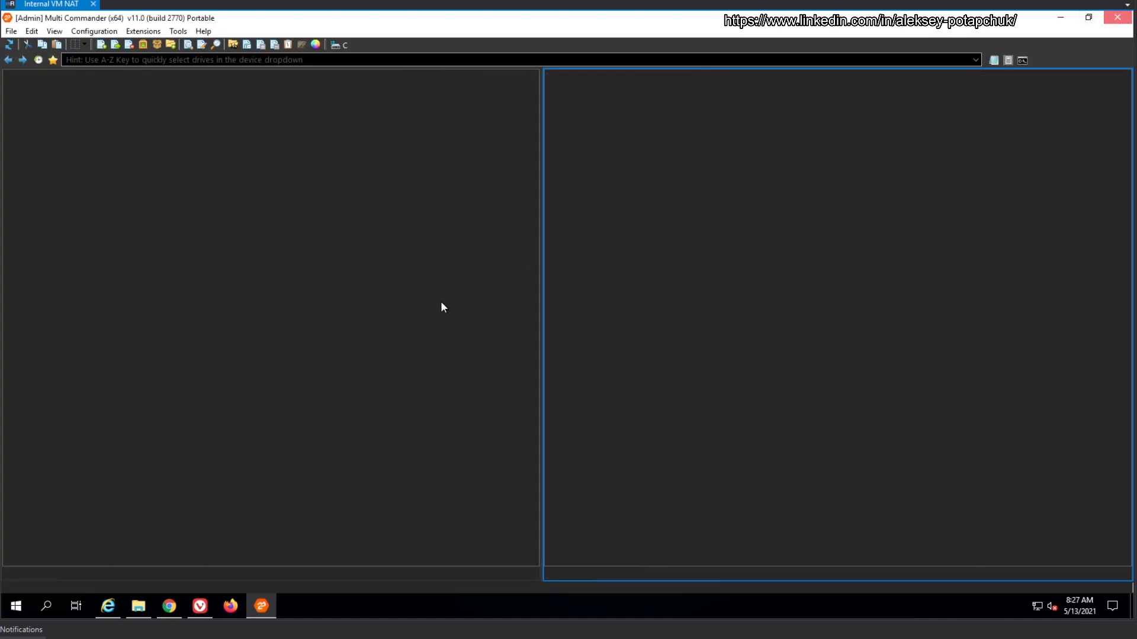
left_click(138, 606)
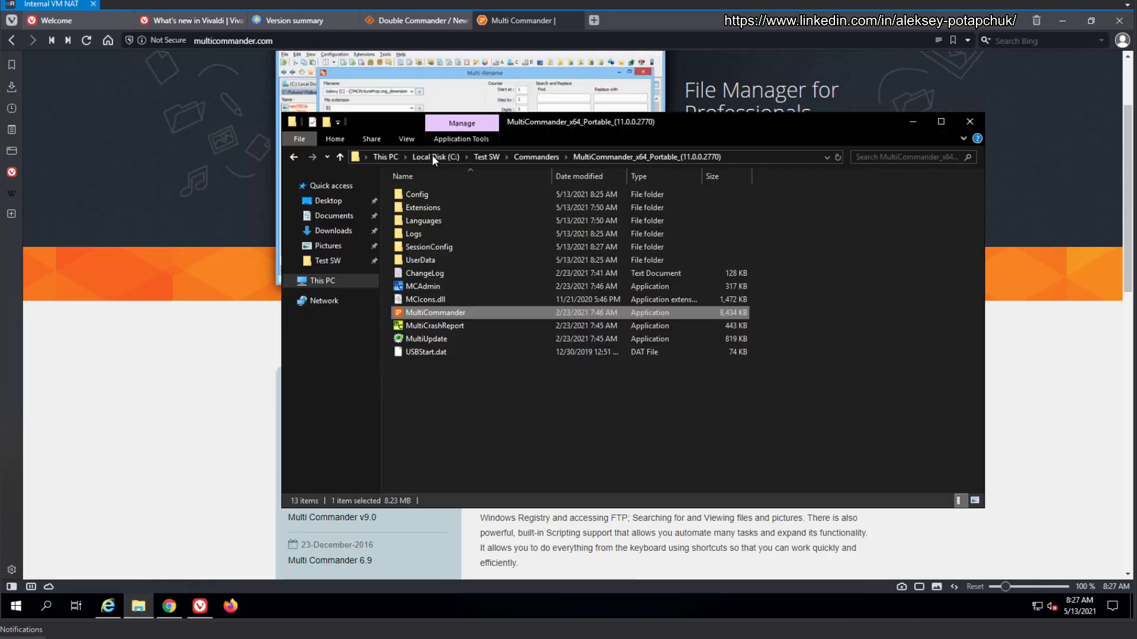
double_click(431, 314)
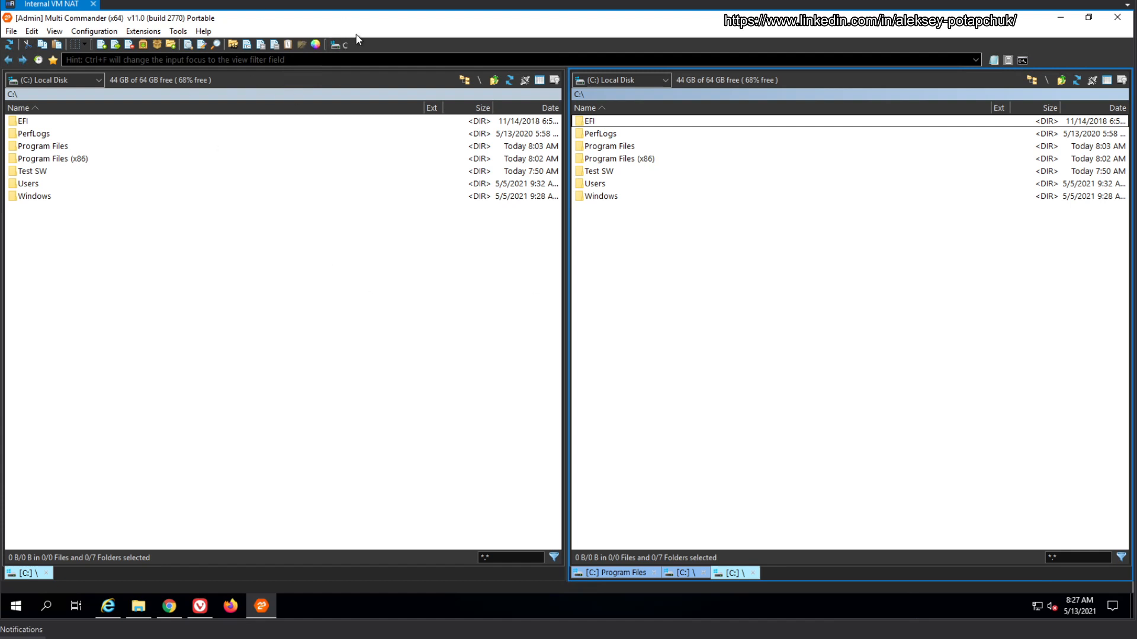
Step: Apply the Windows Explorer Compatibility Look'n'Feel and relaunch MultiCommander from its portable folder
left_click(196, 438)
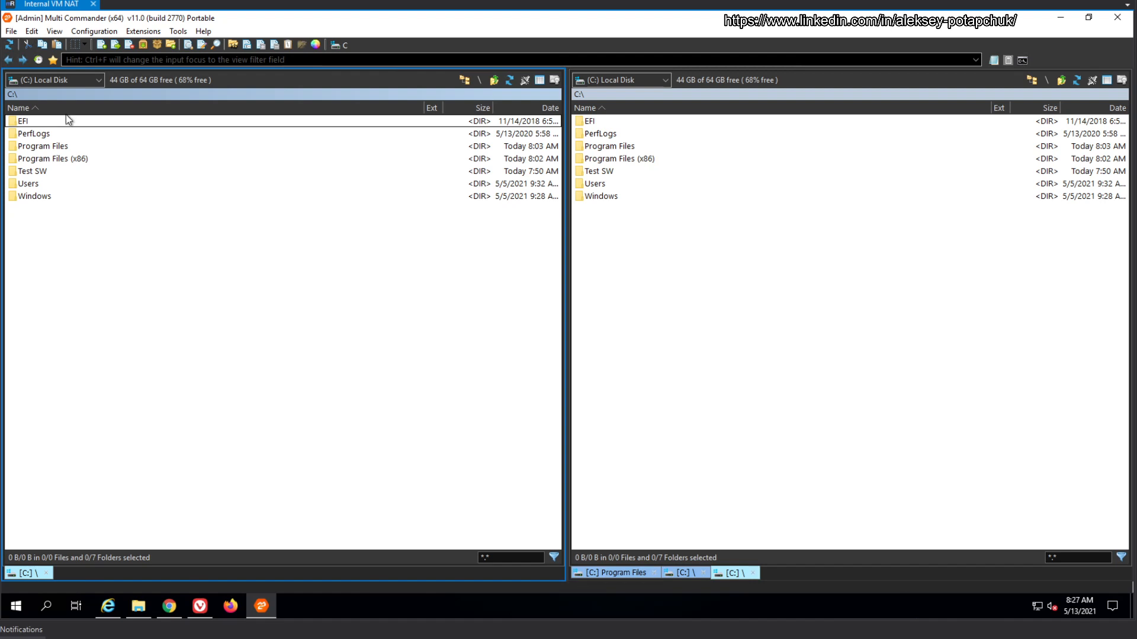
left_click(179, 31)
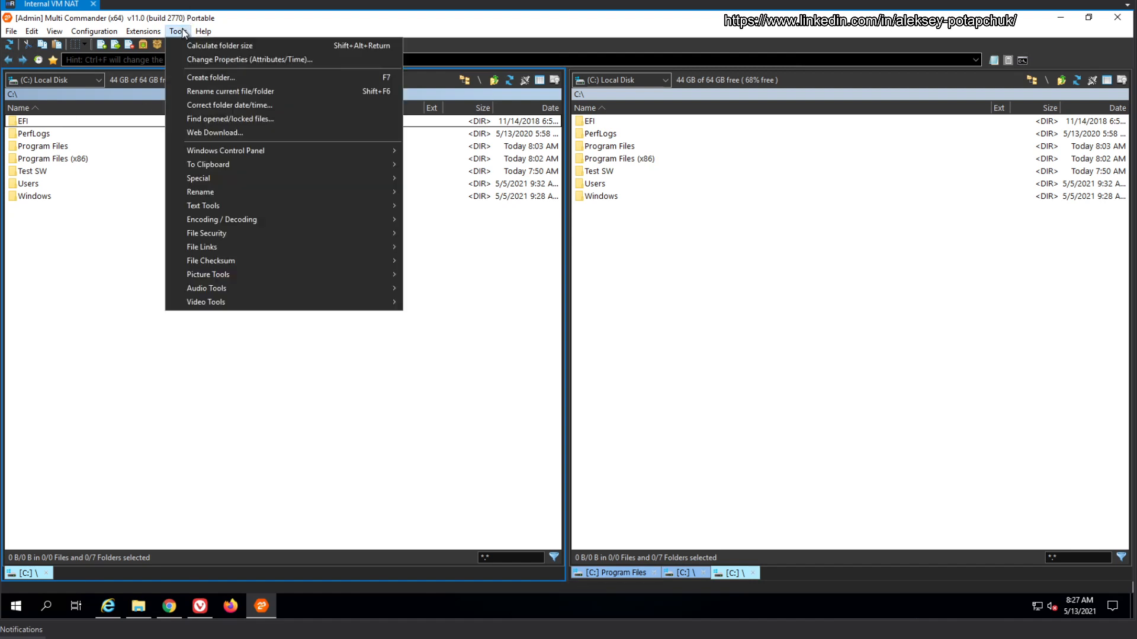
mouse_move(282, 286)
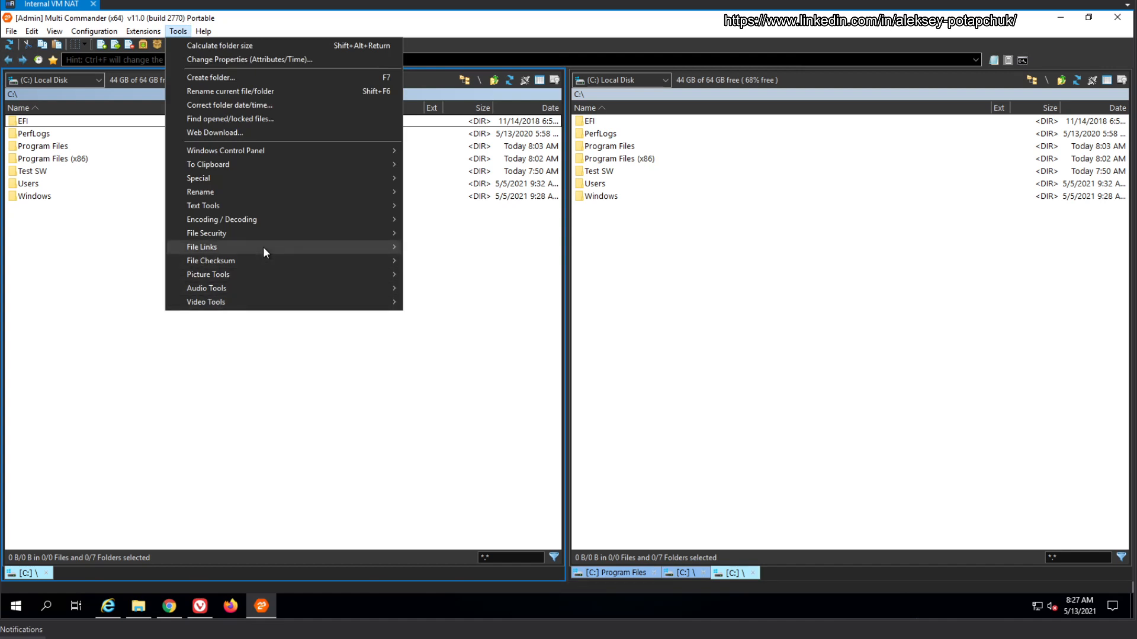
mouse_move(146, 32)
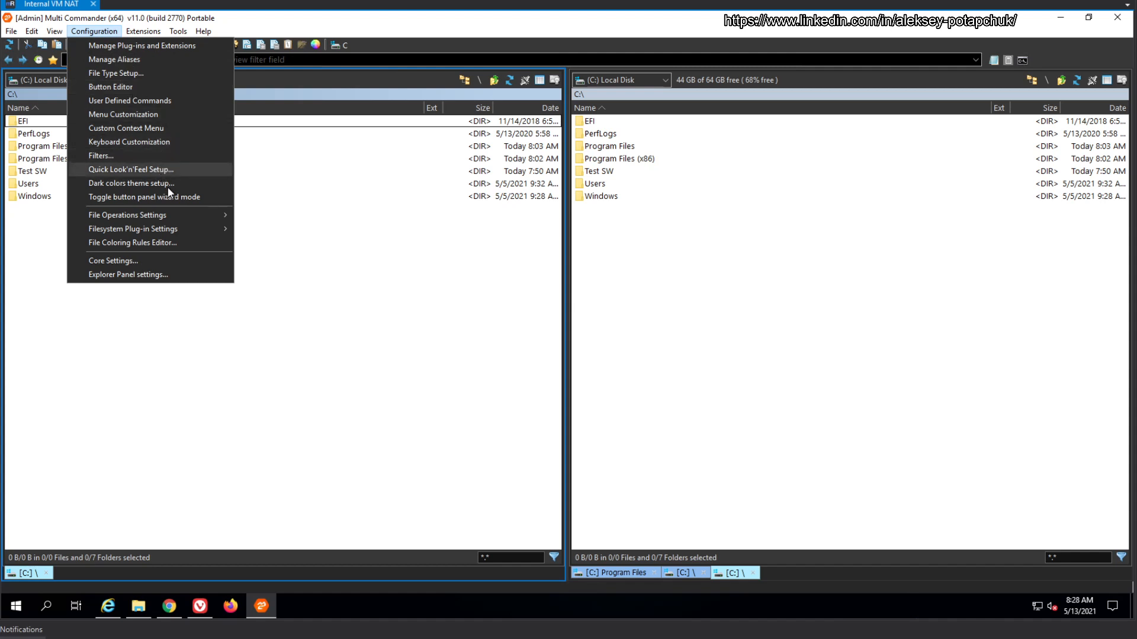
left_click(157, 170)
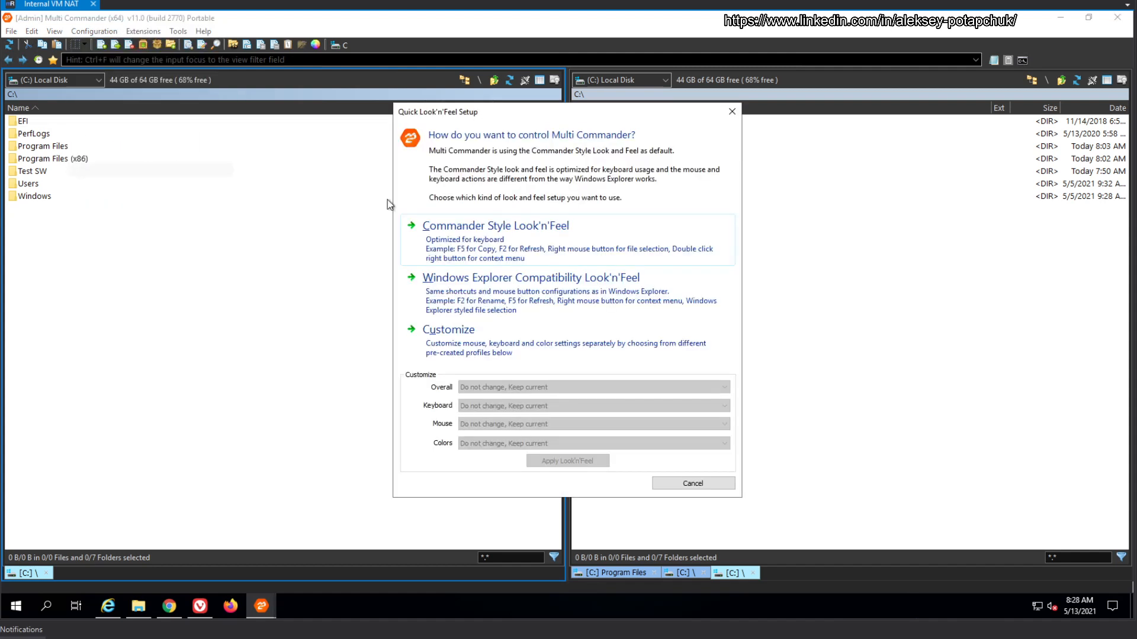
left_click(532, 309)
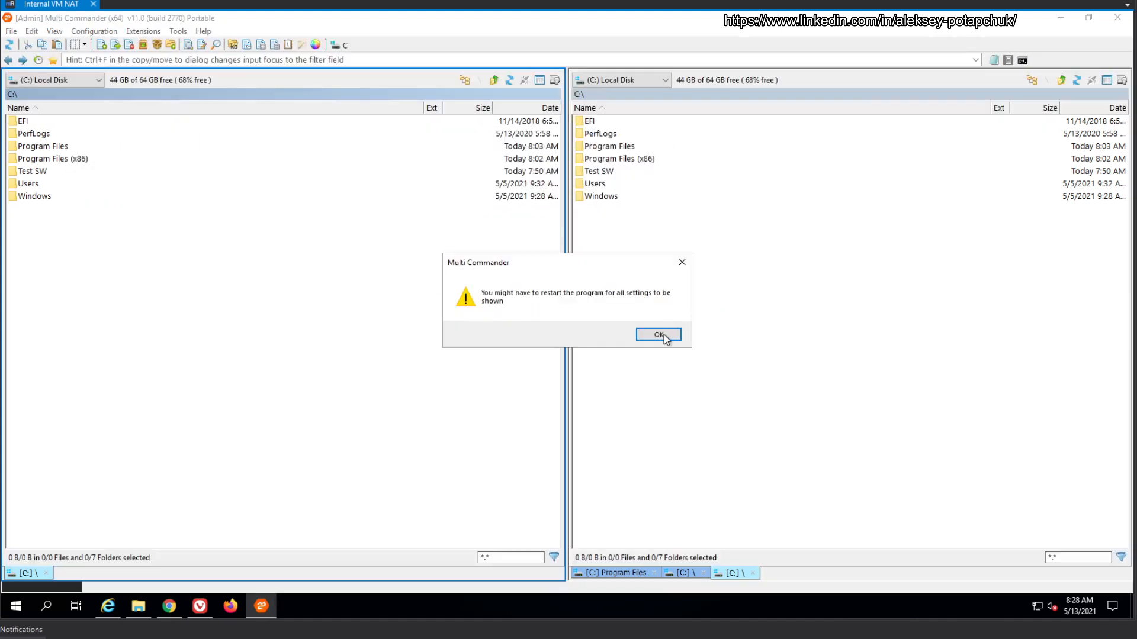
left_click(658, 335)
left_click(1118, 17)
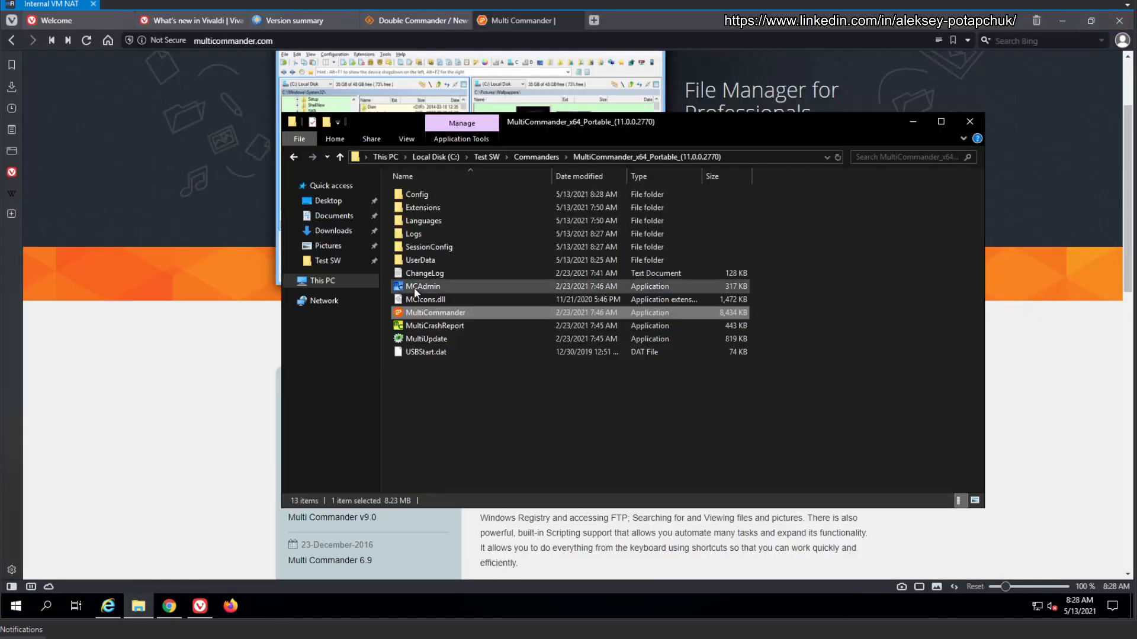
double_click(433, 315)
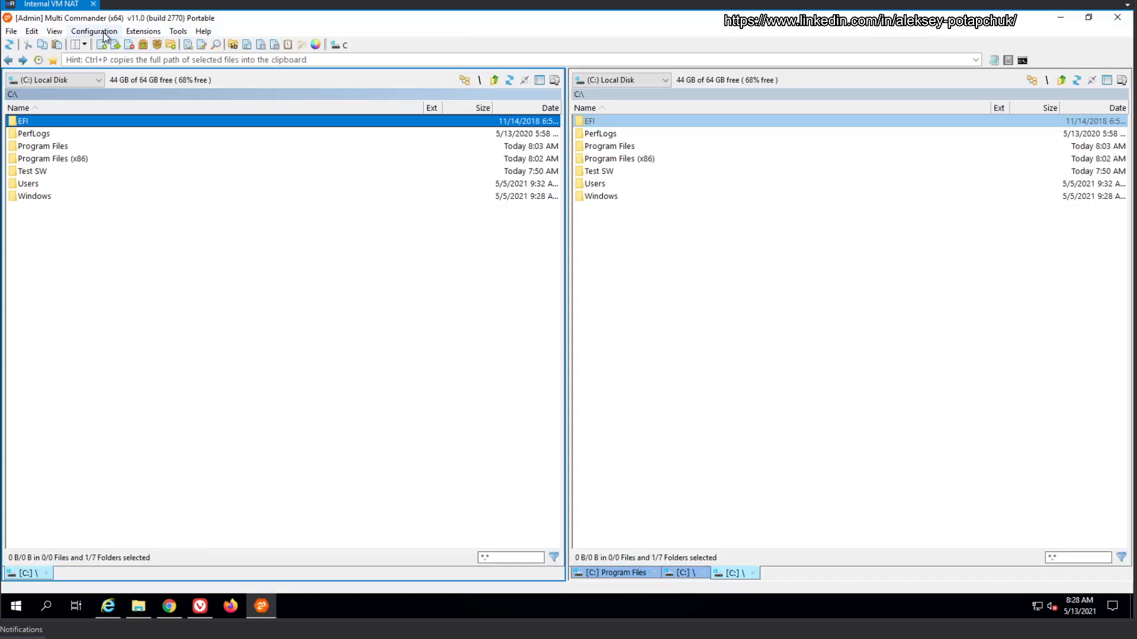
Step: Open PerfLogs and its Admin subfolder in the left-hand pane, and check the context menu of Test SW in the other pane
double_click(47, 133)
double_click(38, 135)
right_click(622, 171)
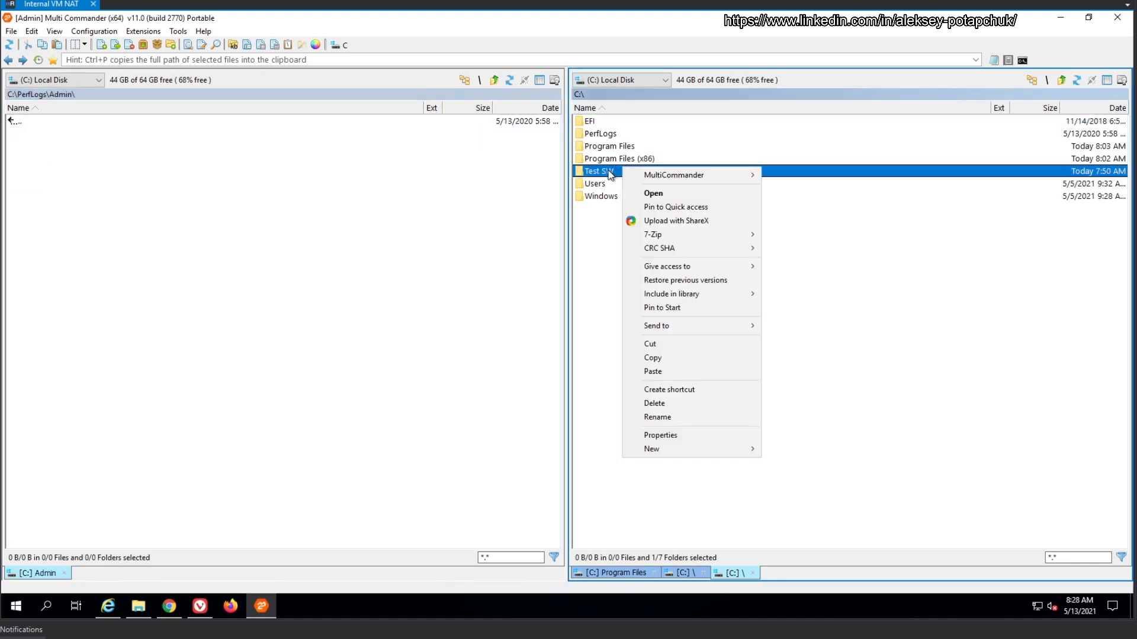
left_click(612, 293)
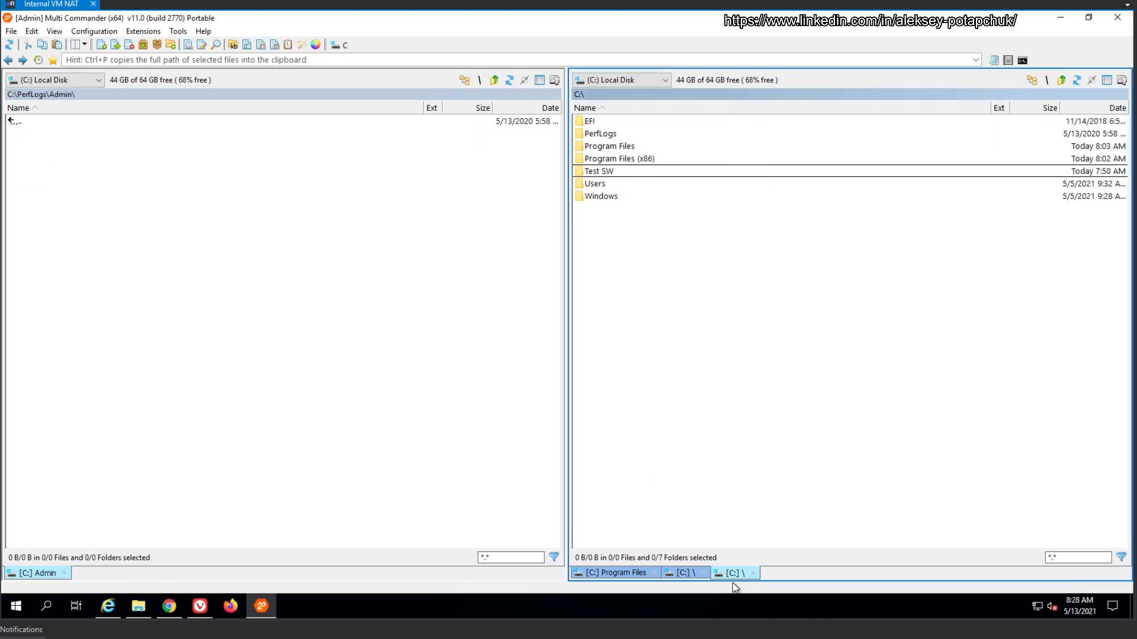
Step: Switch to the first of the two C:\ tabs in the right-hand pane and examine the options available for that tab
left_click(684, 572)
right_click(684, 572)
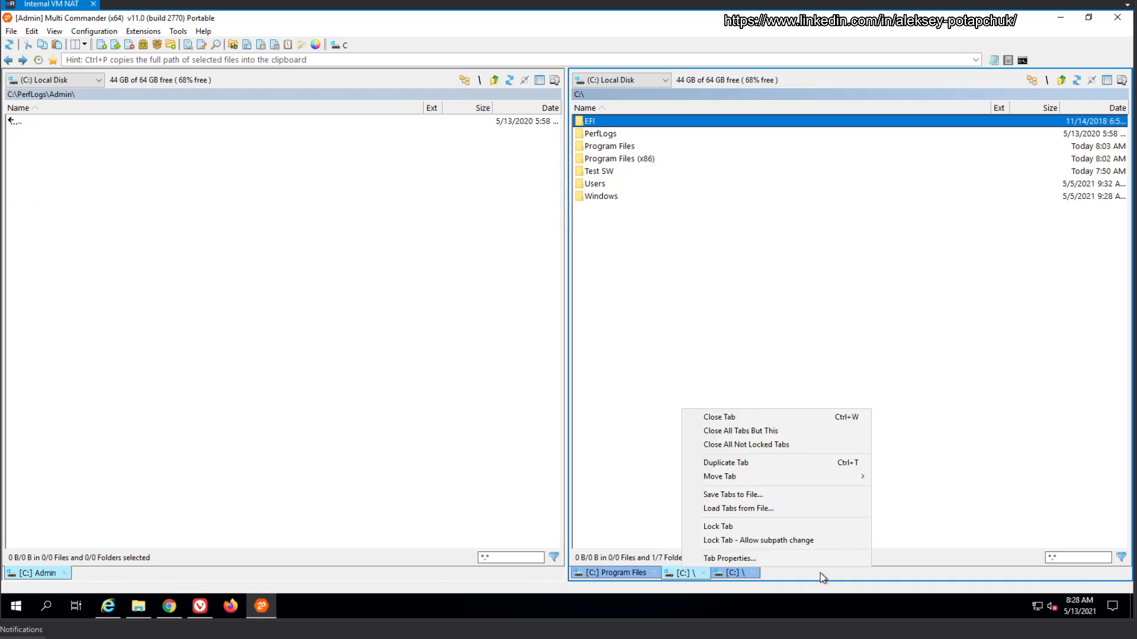
left_click(722, 226)
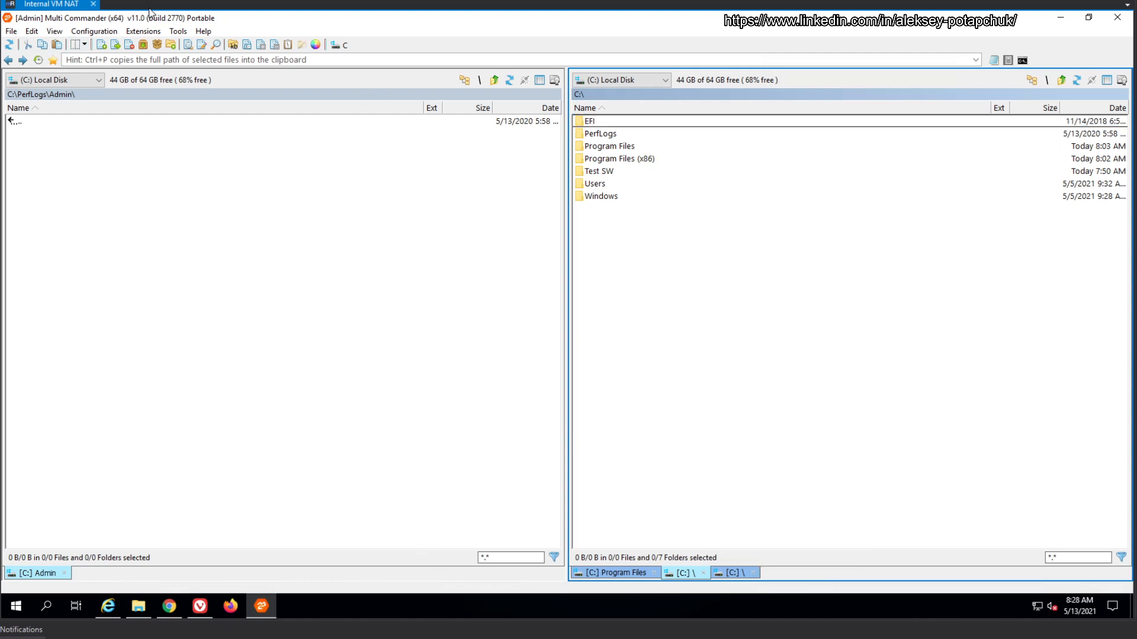
Step: Turn the dark color theme back on, apply it and restart Multi Commander
left_click(143, 32)
mouse_move(98, 32)
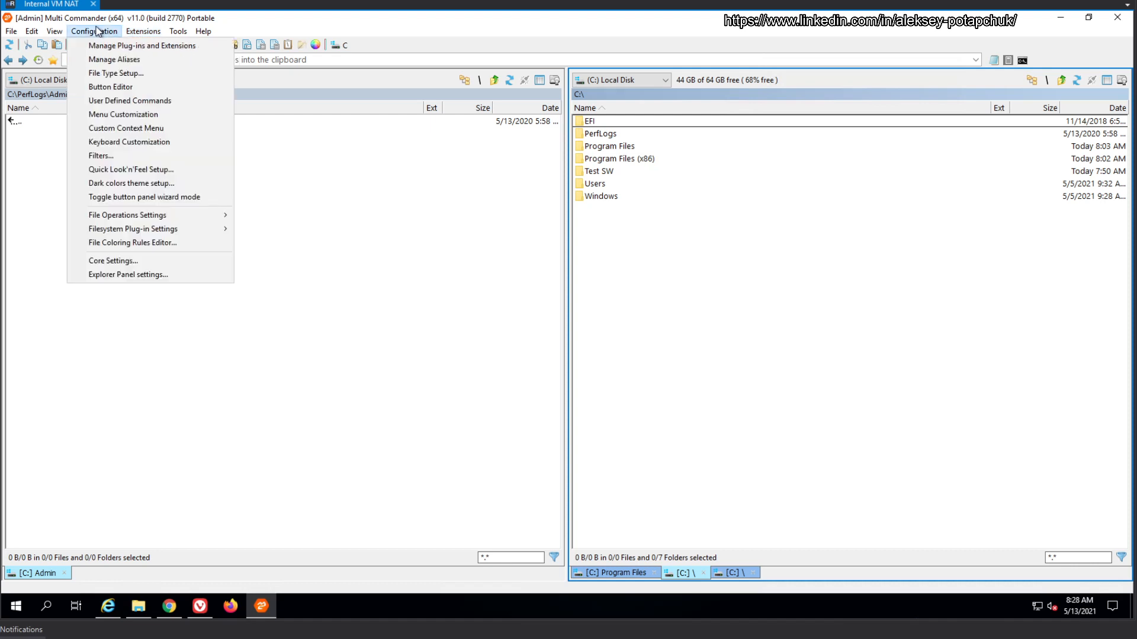
left_click(151, 185)
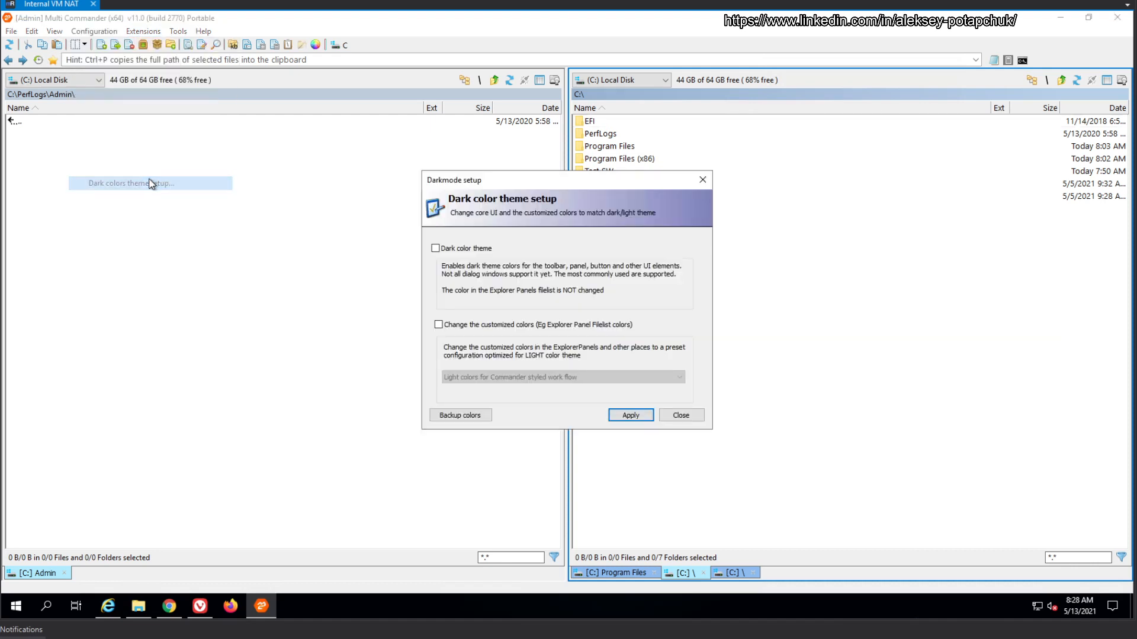
left_click(472, 250)
left_click(630, 415)
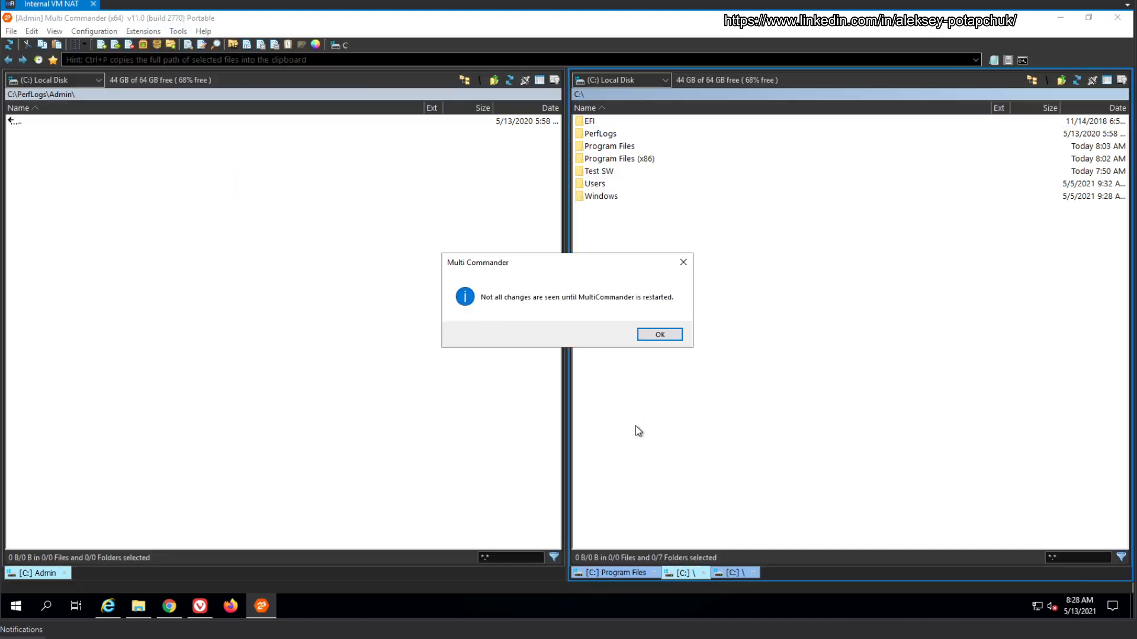
left_click(676, 340)
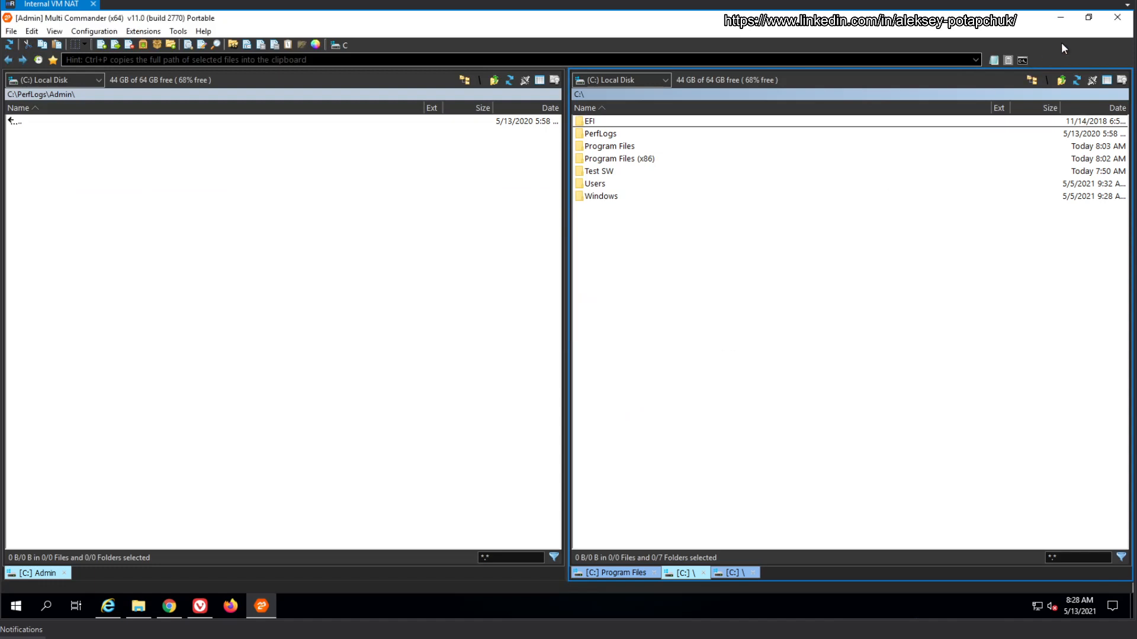
left_click(1118, 18)
double_click(436, 313)
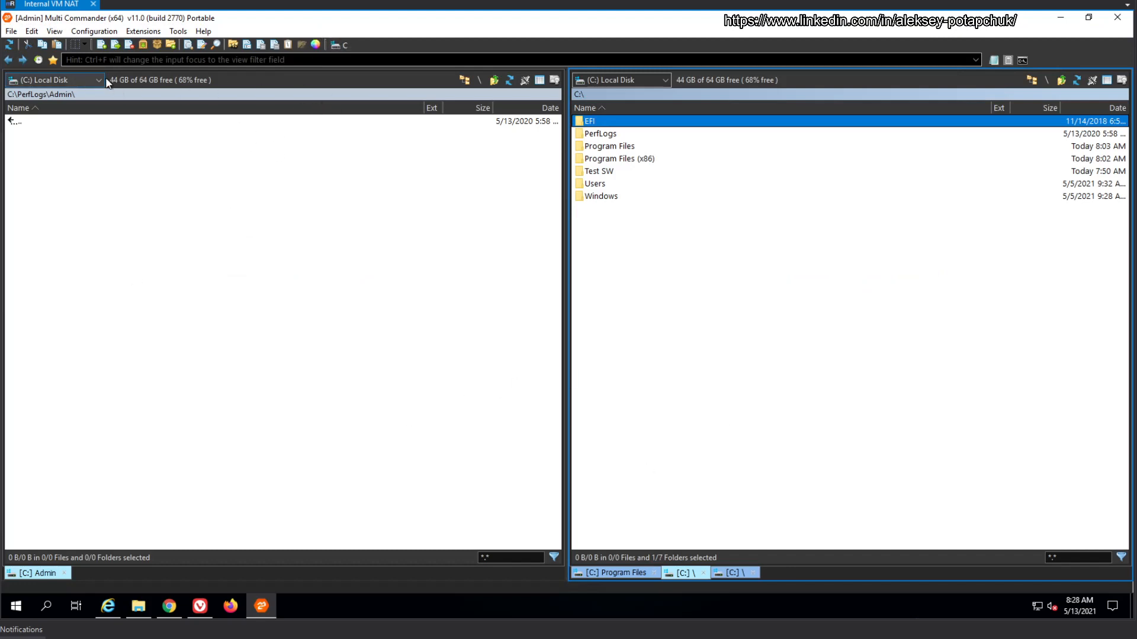
Step: Open the Core Settings on the layout options
left_click(59, 32)
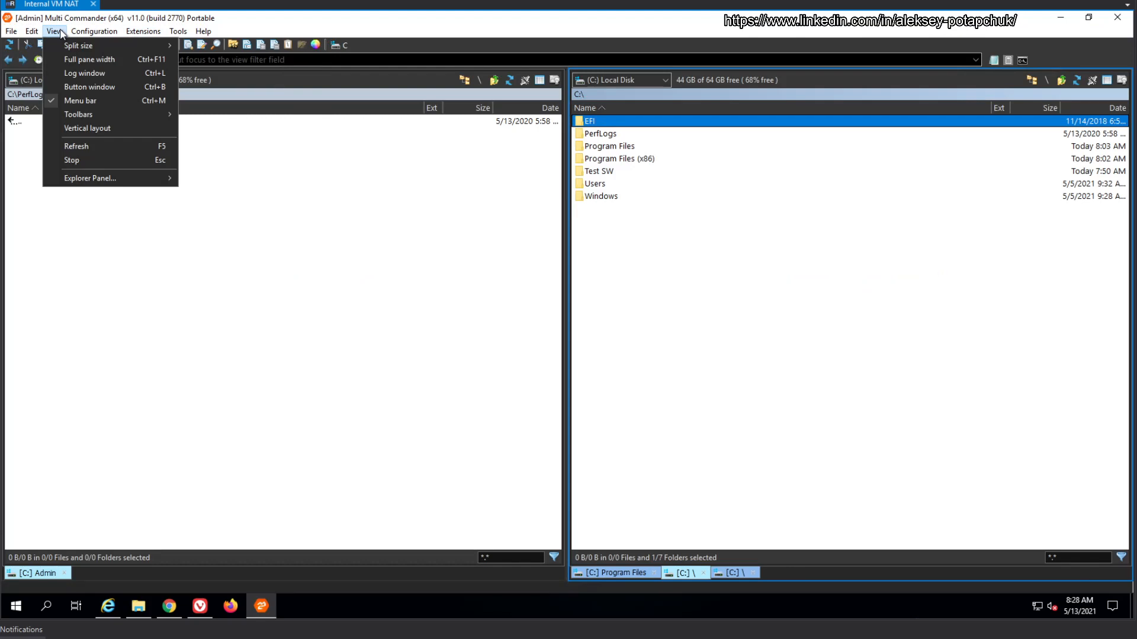
mouse_move(93, 30)
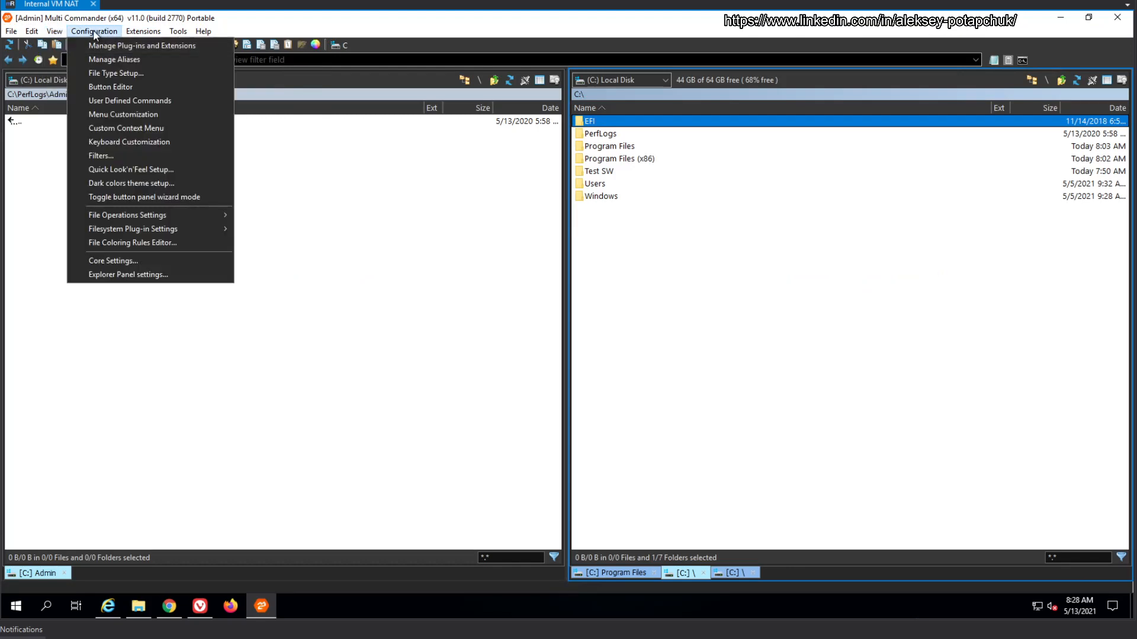
left_click(152, 259)
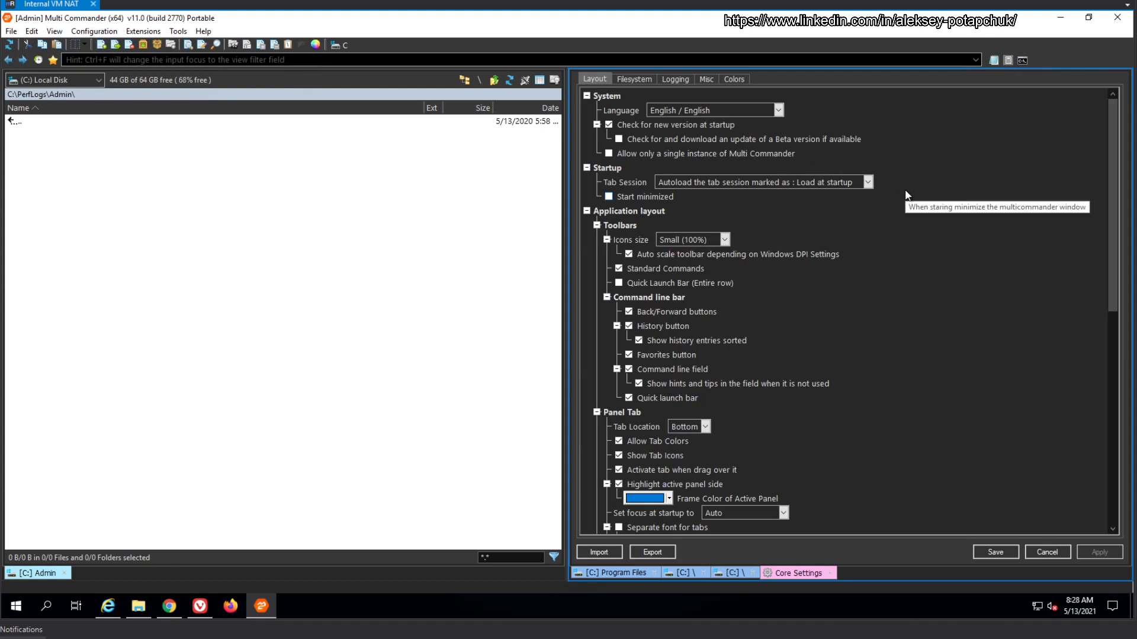
Step: Return to the C:\ root in the left-hand pane and open the Program Files folder
double_click(17, 122)
left_click(12, 94)
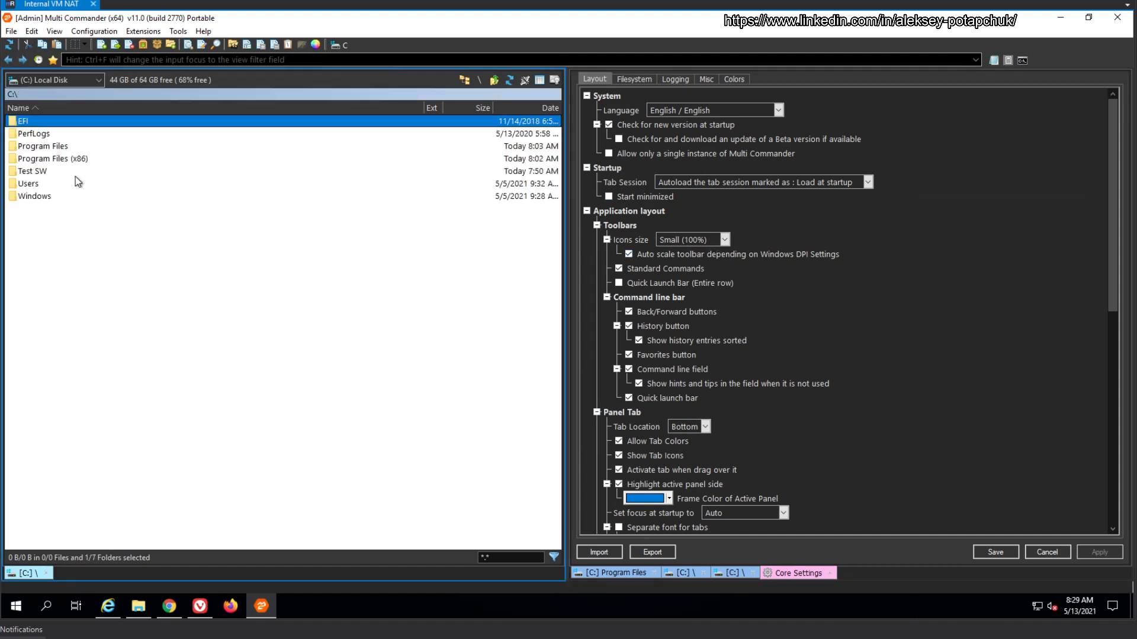
double_click(43, 147)
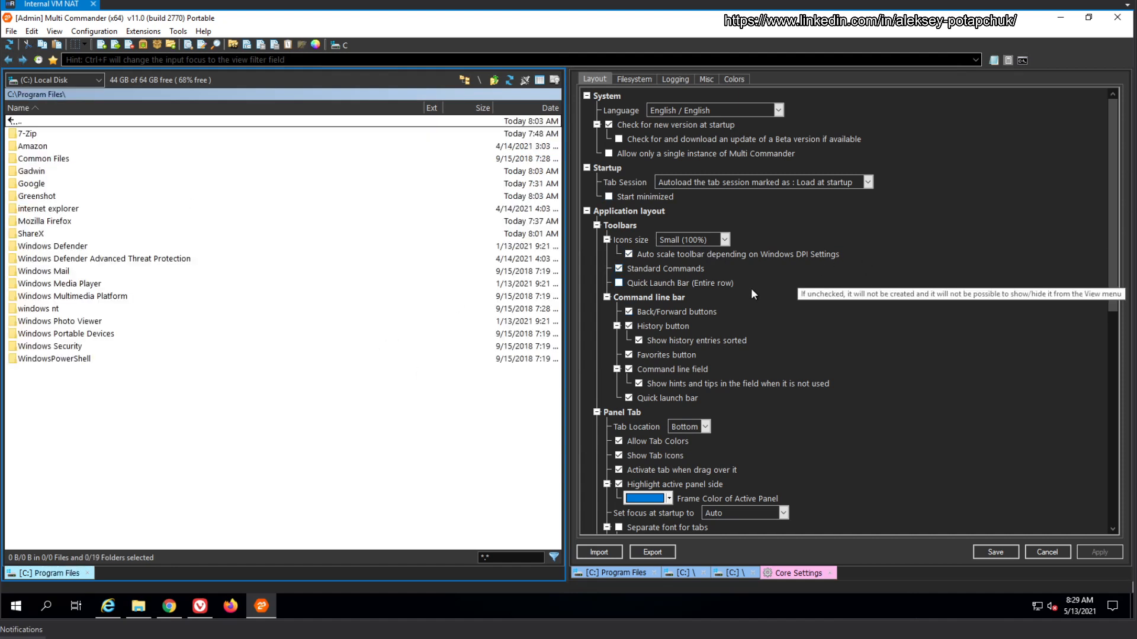
Step: Set the panel tab location to Top in the layout settings and apply the change
scroll(761, 323, "down", 4)
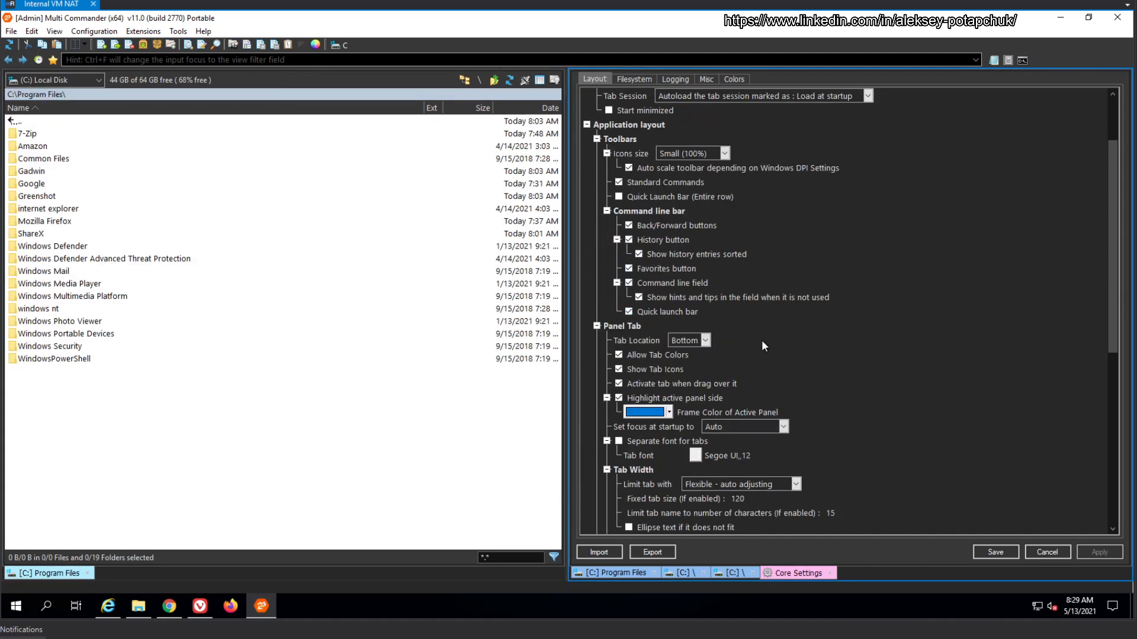
left_click(705, 254)
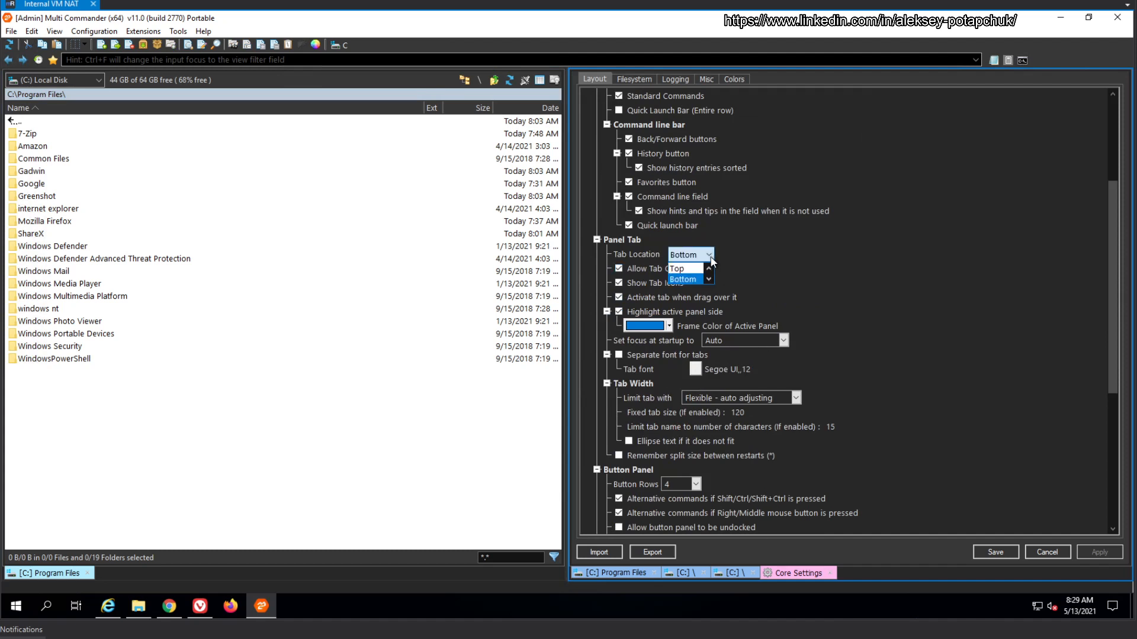
left_click(686, 268)
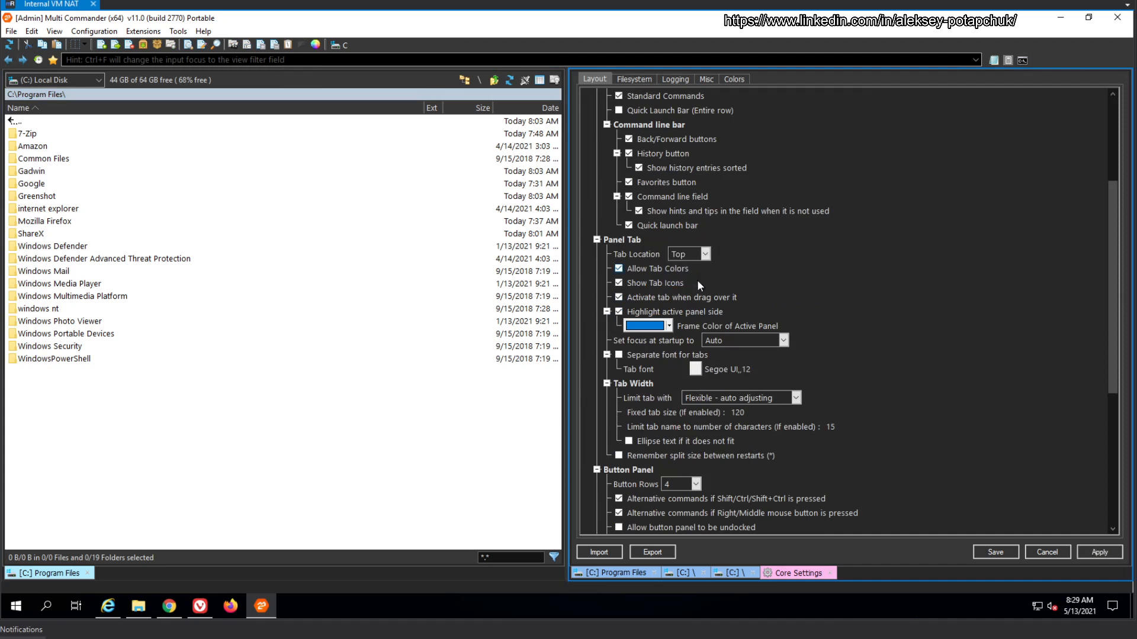
left_click(1100, 551)
left_click(659, 336)
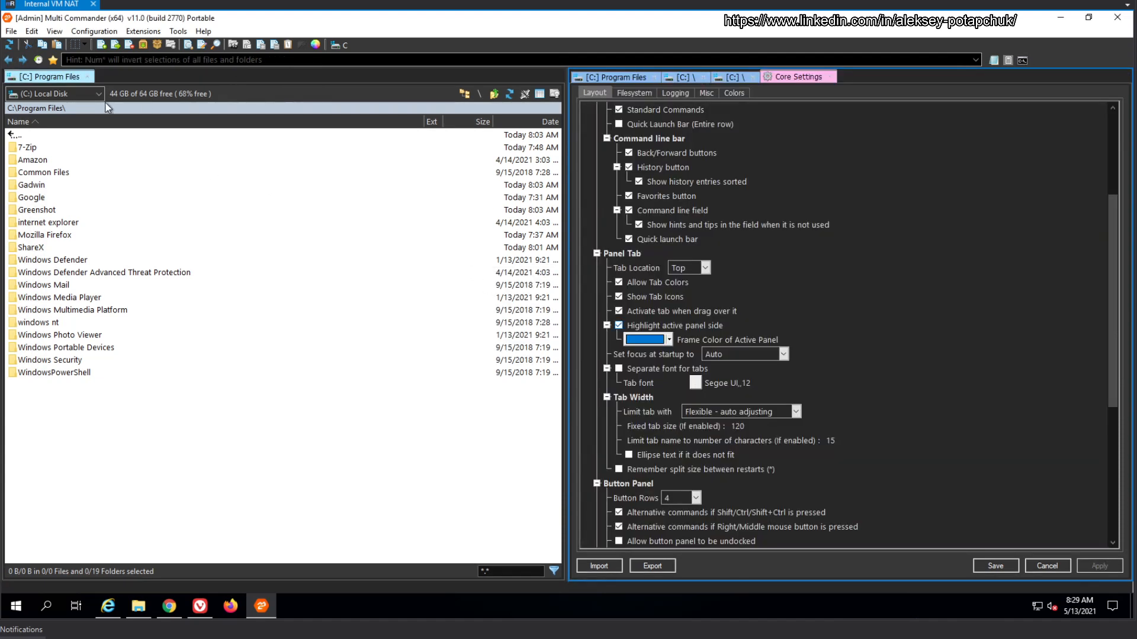
scroll(853, 314, "down", 3)
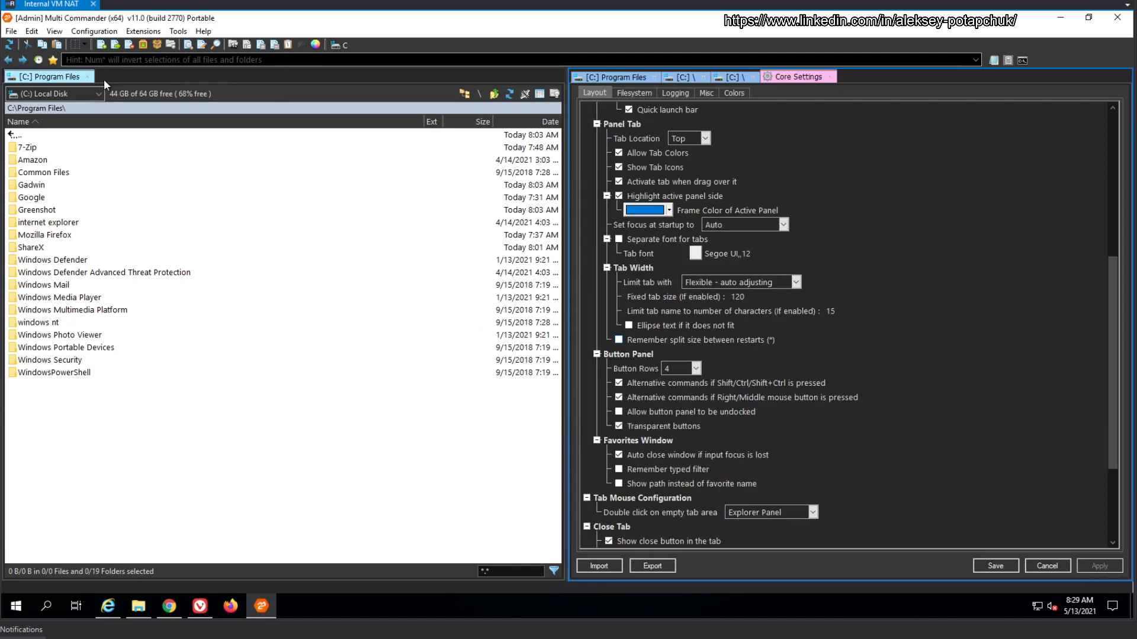
Step: Add a second C:\ tab to the left-hand file pane and lock it while still allowing subpath changes
double_click(121, 77)
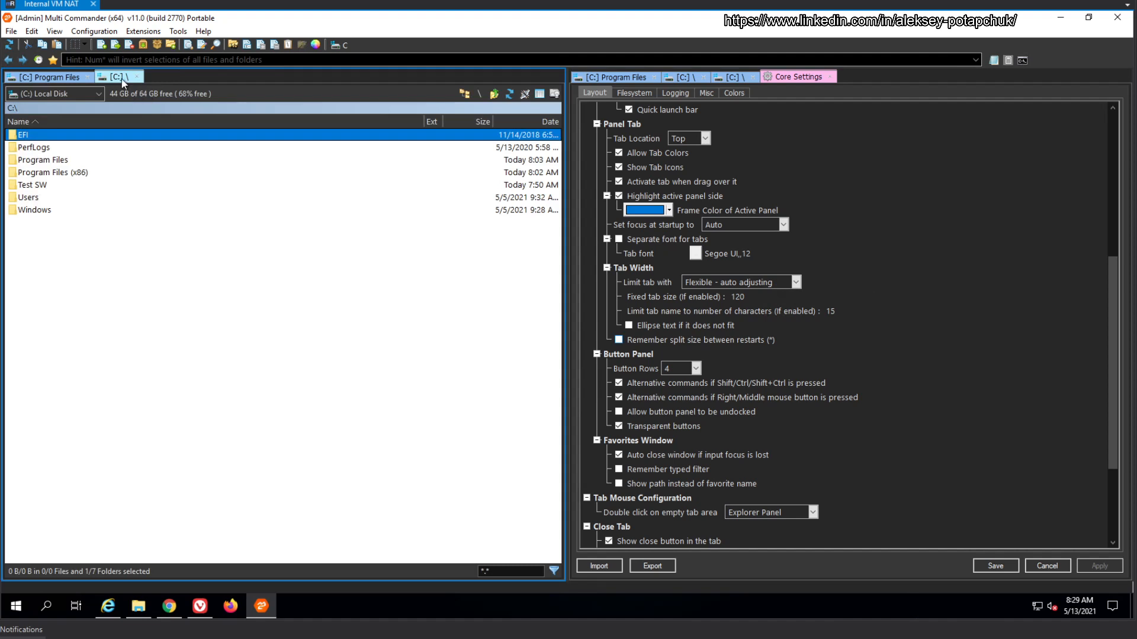
right_click(123, 84)
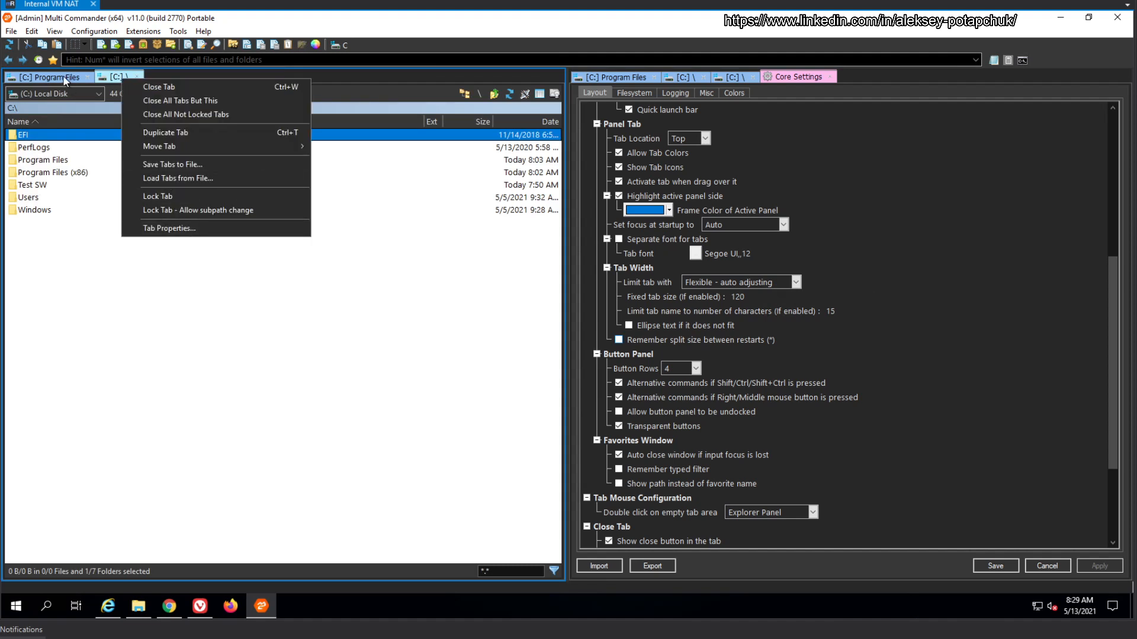
left_click(211, 208)
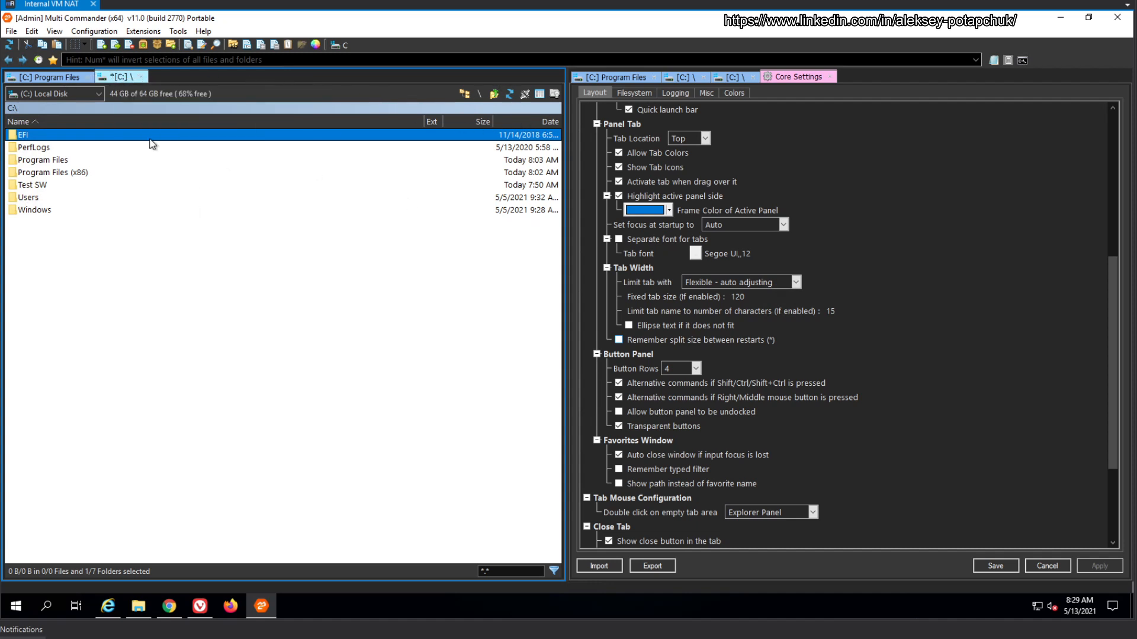
Step: Review the full list of layout options in Core Settings, from System and Startup down to Close Tab and Tray Icon
left_click(893, 310)
scroll(832, 344, "down", 2)
scroll(832, 344, "down", 1)
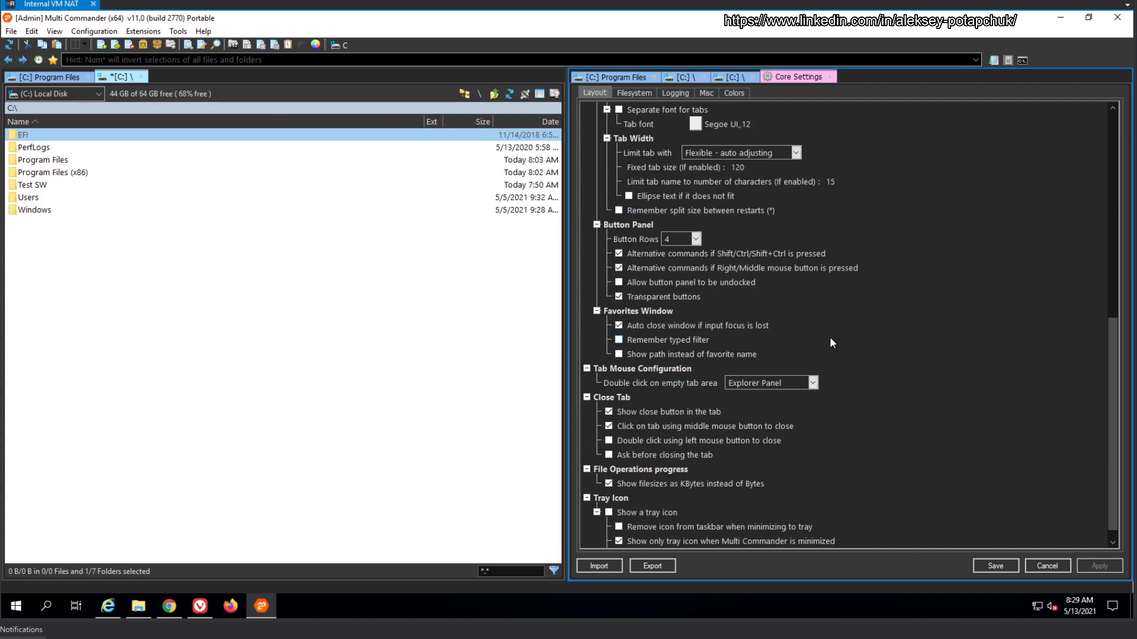
scroll(788, 238, "up", 6)
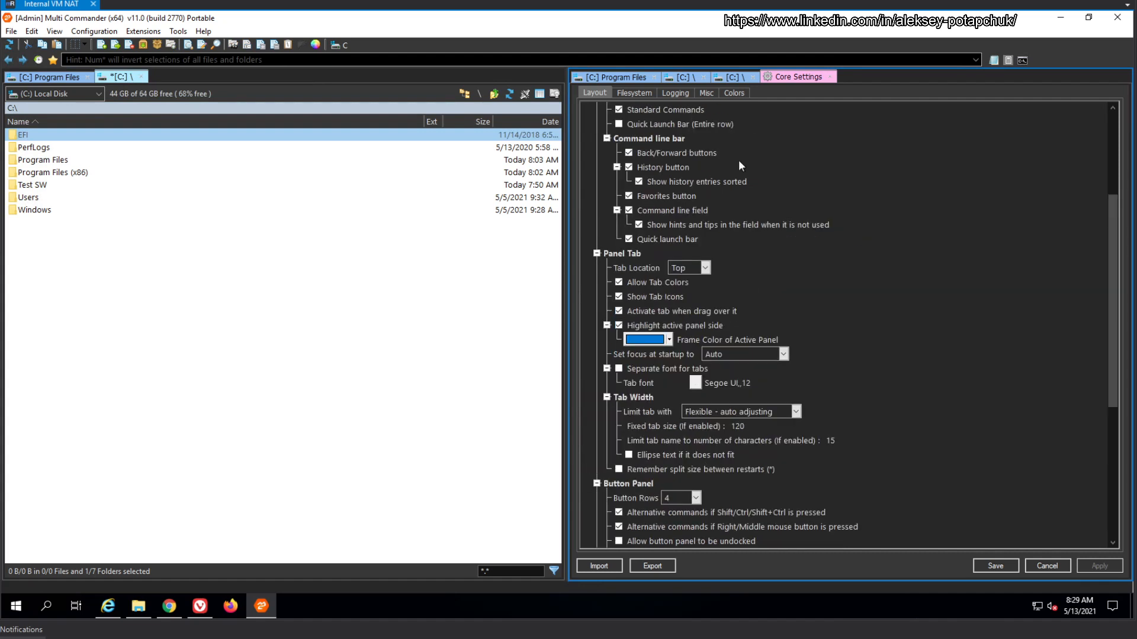
scroll(851, 353, "up", 4)
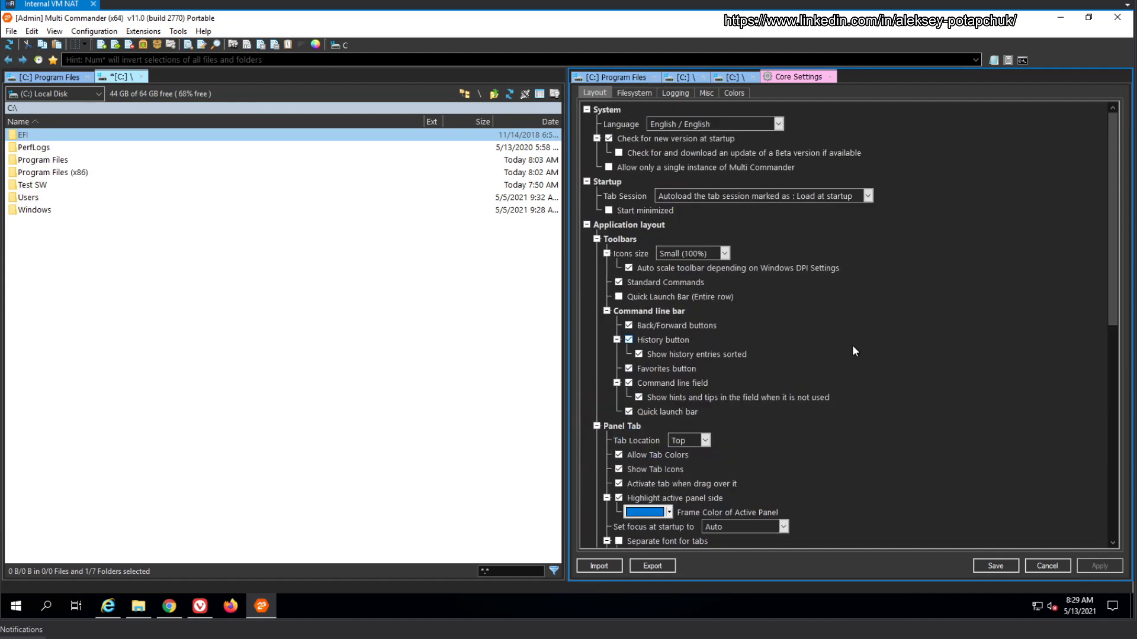
scroll(853, 350, "down", 10)
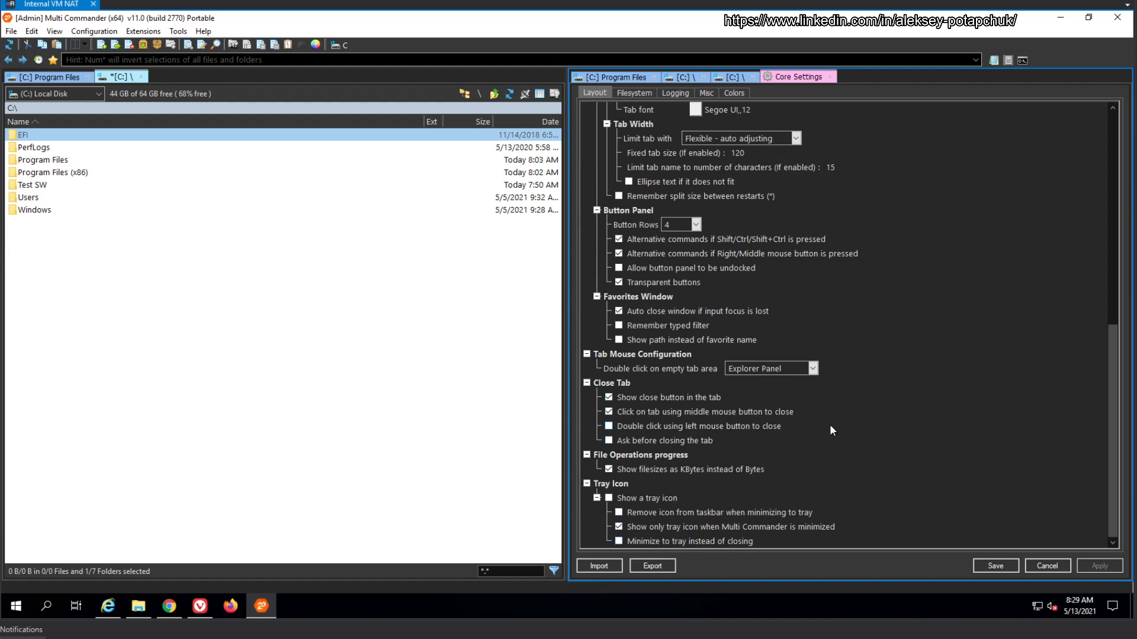
scroll(889, 379, "up", 10)
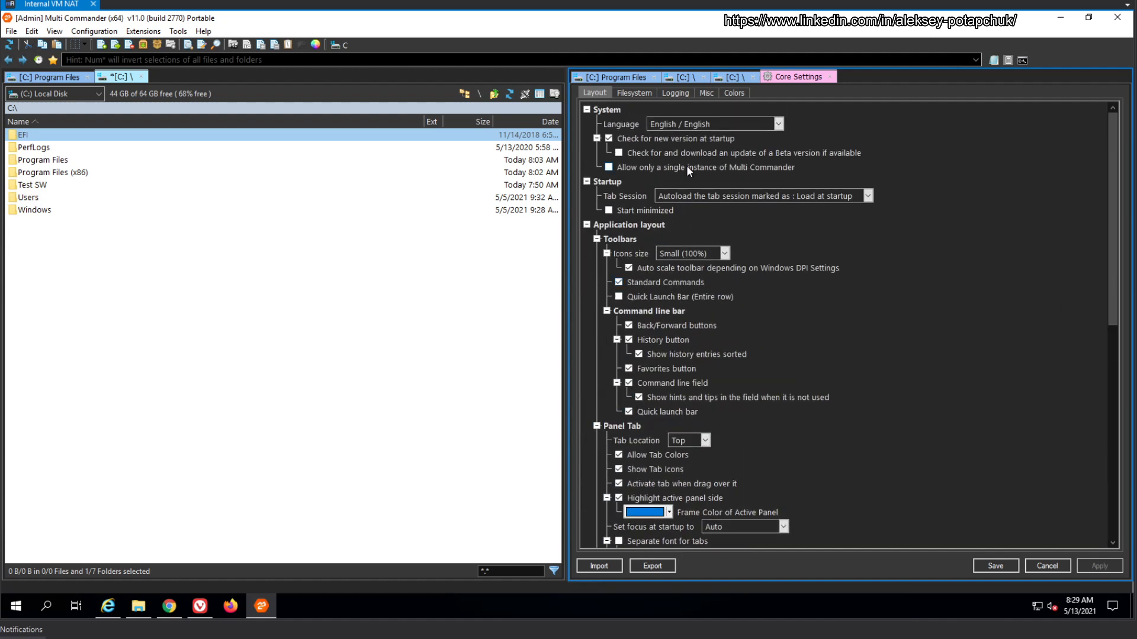
Step: Look through the Filesystem, Logging and Misc options in Core Settings
left_click(649, 93)
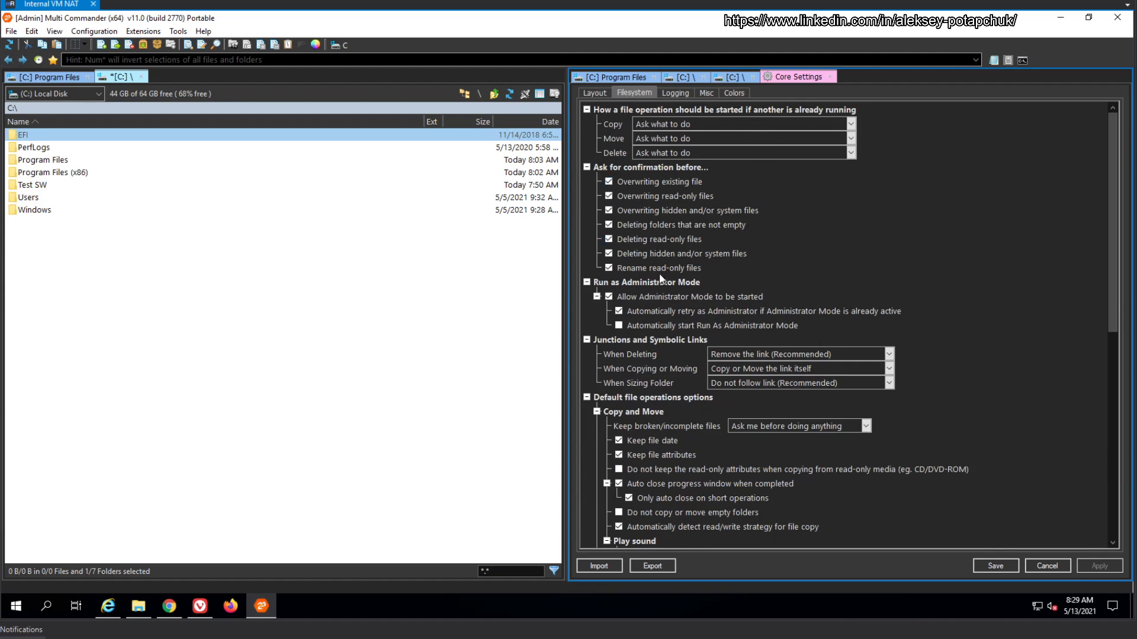
scroll(669, 282, "down", 10)
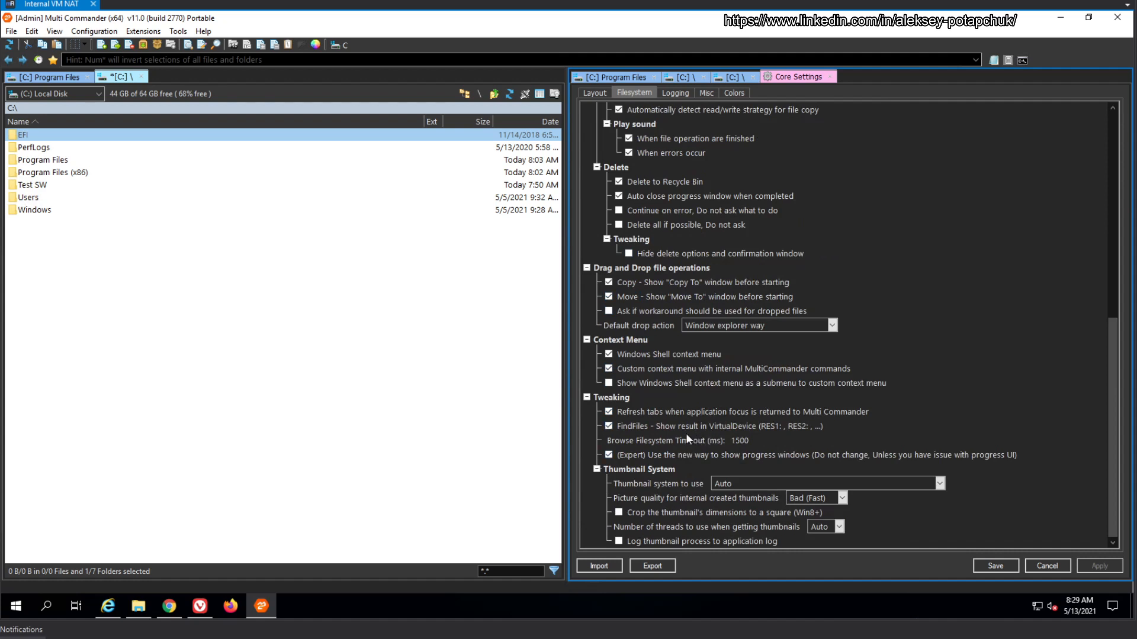
scroll(674, 98, "up", 5)
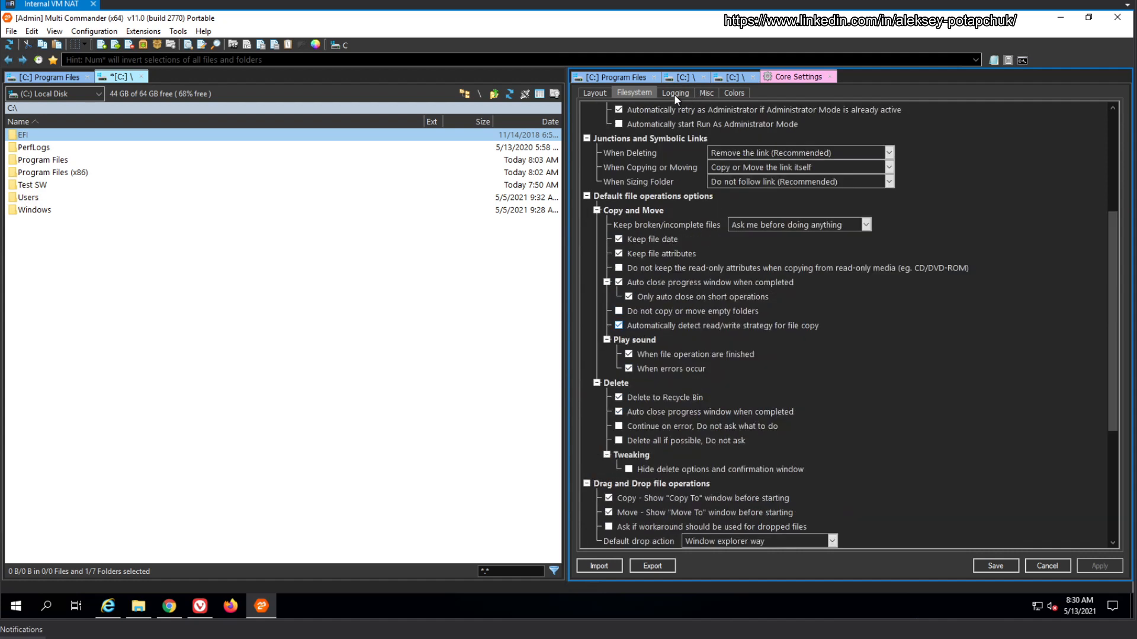
left_click(674, 94)
left_click(701, 94)
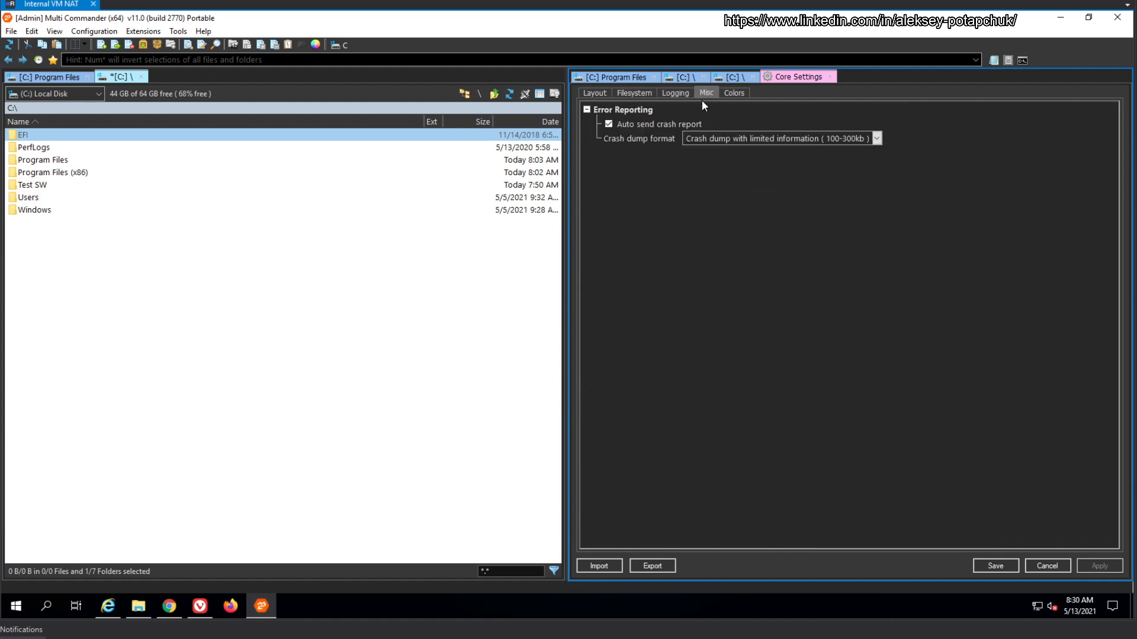
Step: Open the color chooser for the Favorites Window's base background and text color and check the available color sources and standard text colors
left_click(733, 94)
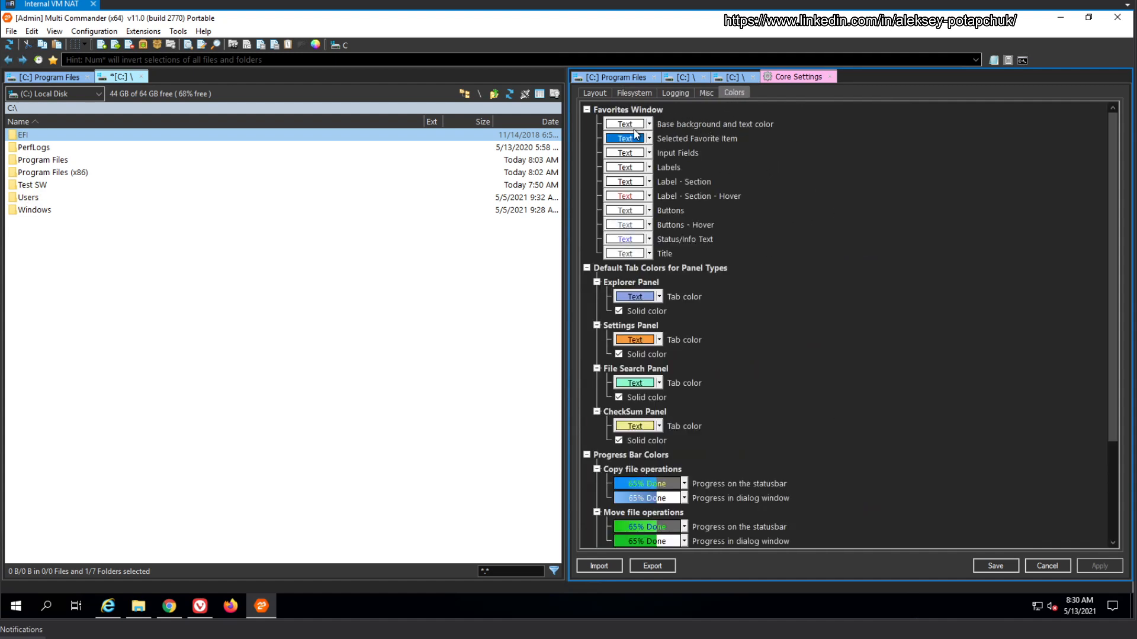
left_click(649, 125)
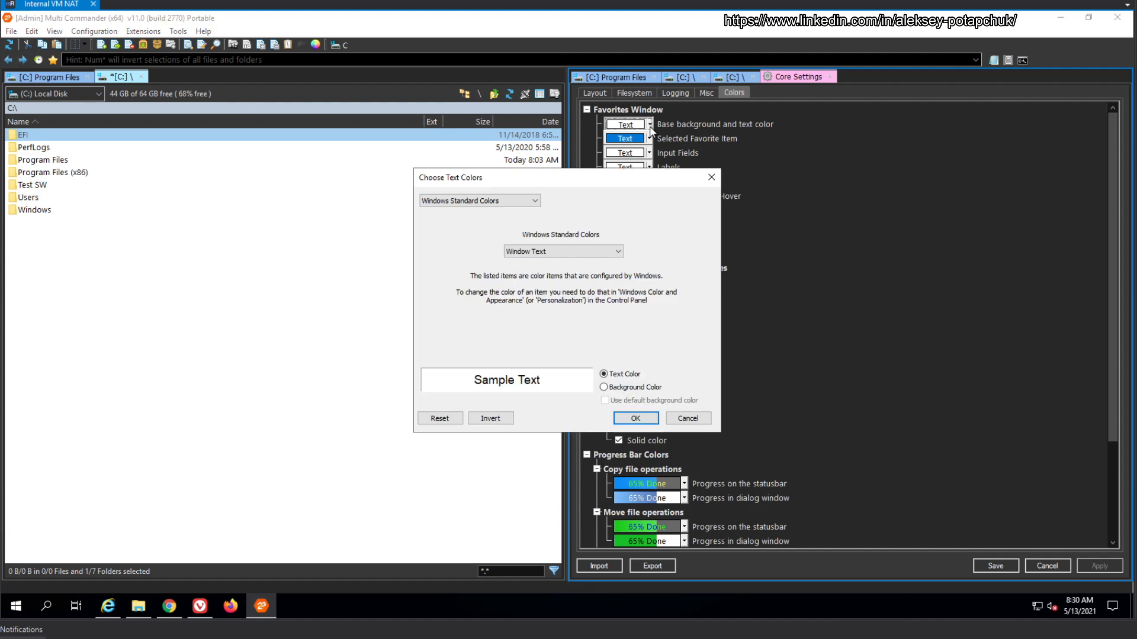
left_click(533, 202)
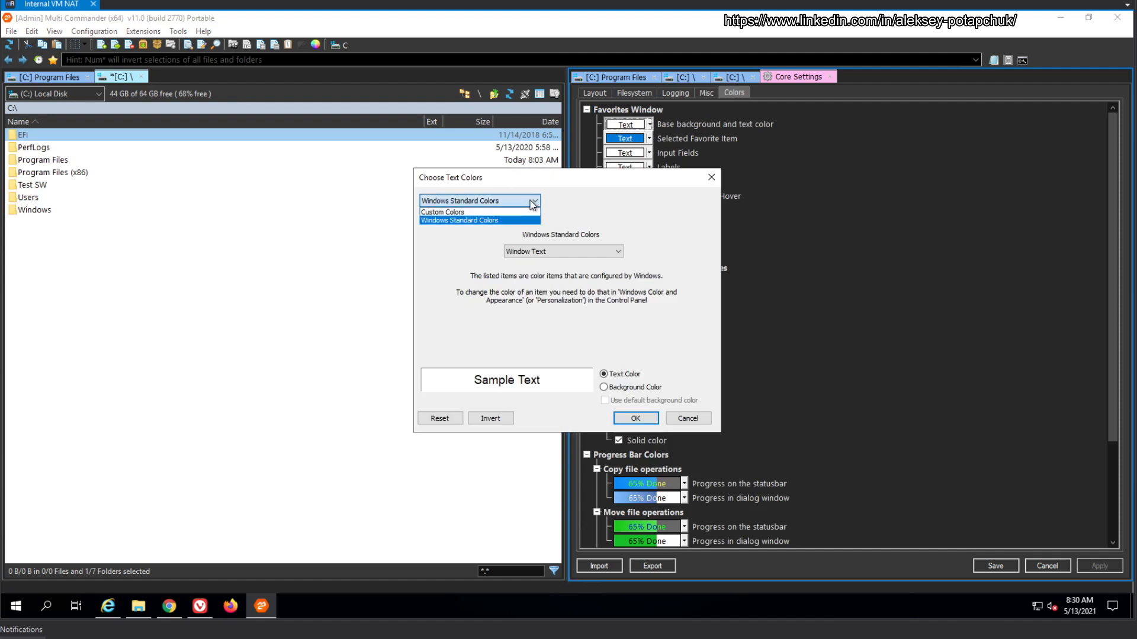
left_click(533, 204)
left_click(585, 252)
left_click(584, 252)
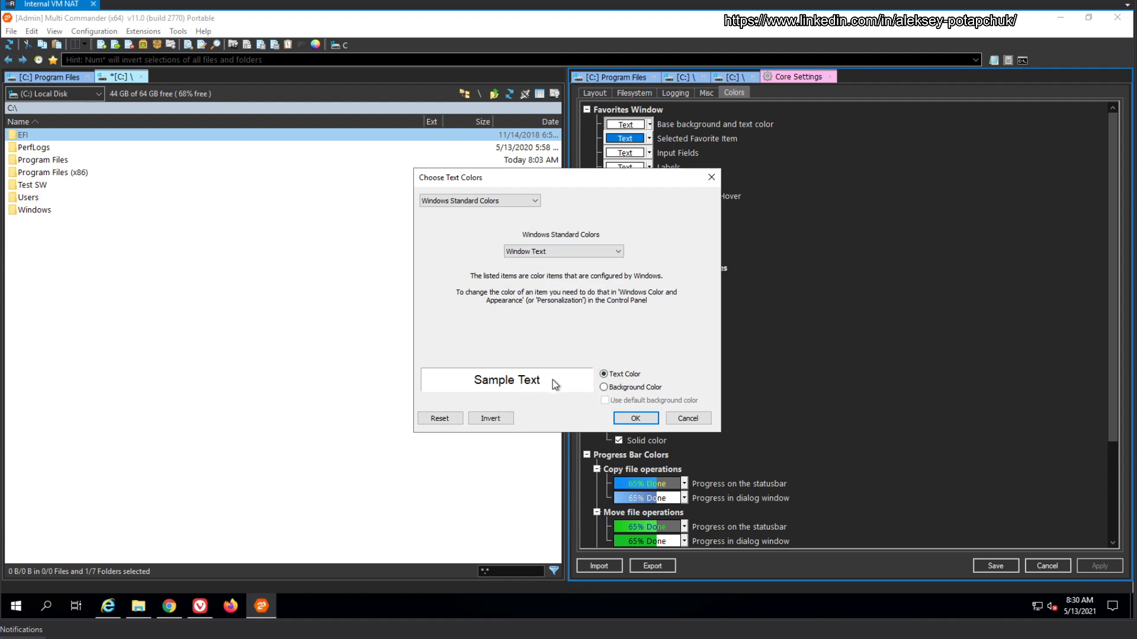
Step: Set the Favorites Window's base background to the custom color black, 000000
left_click(604, 387)
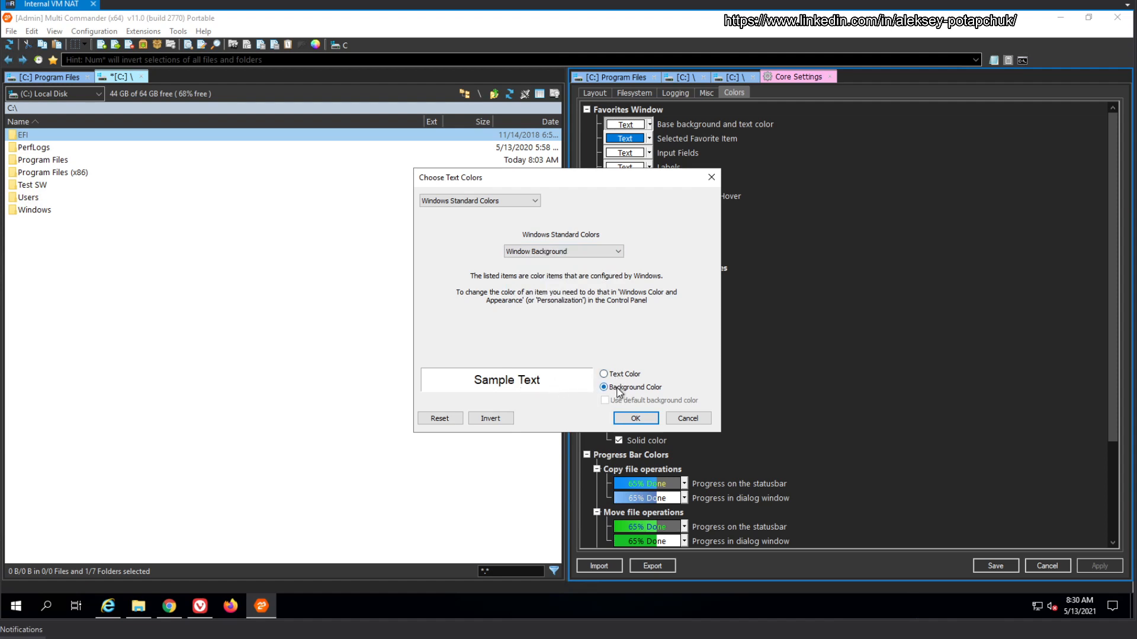
left_click(595, 254)
left_click(595, 254)
left_click(499, 203)
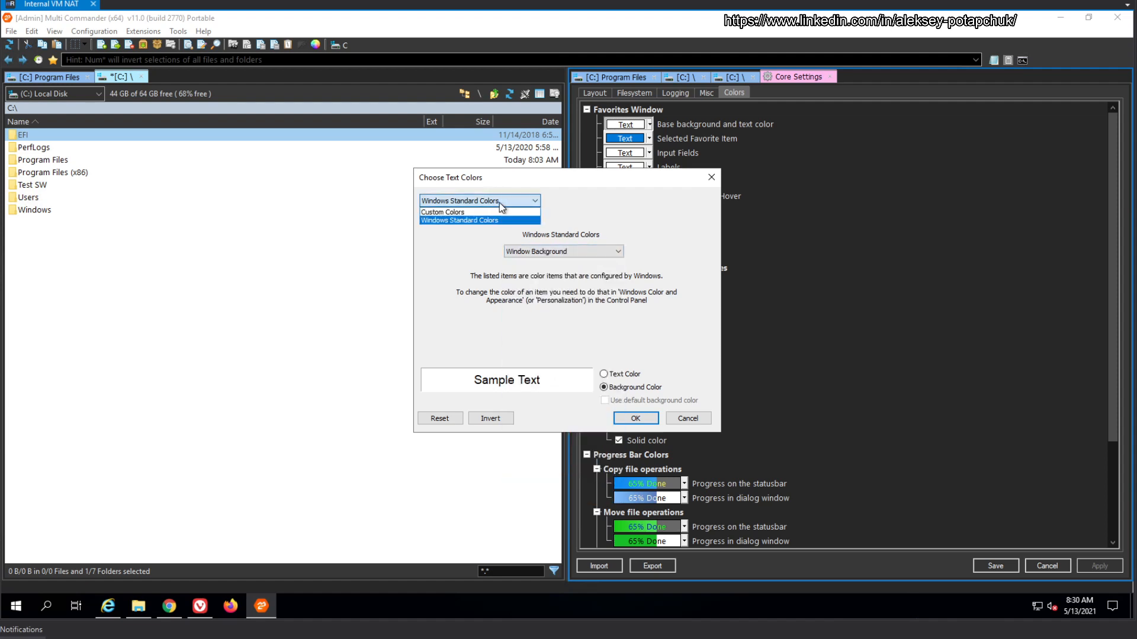
left_click(473, 212)
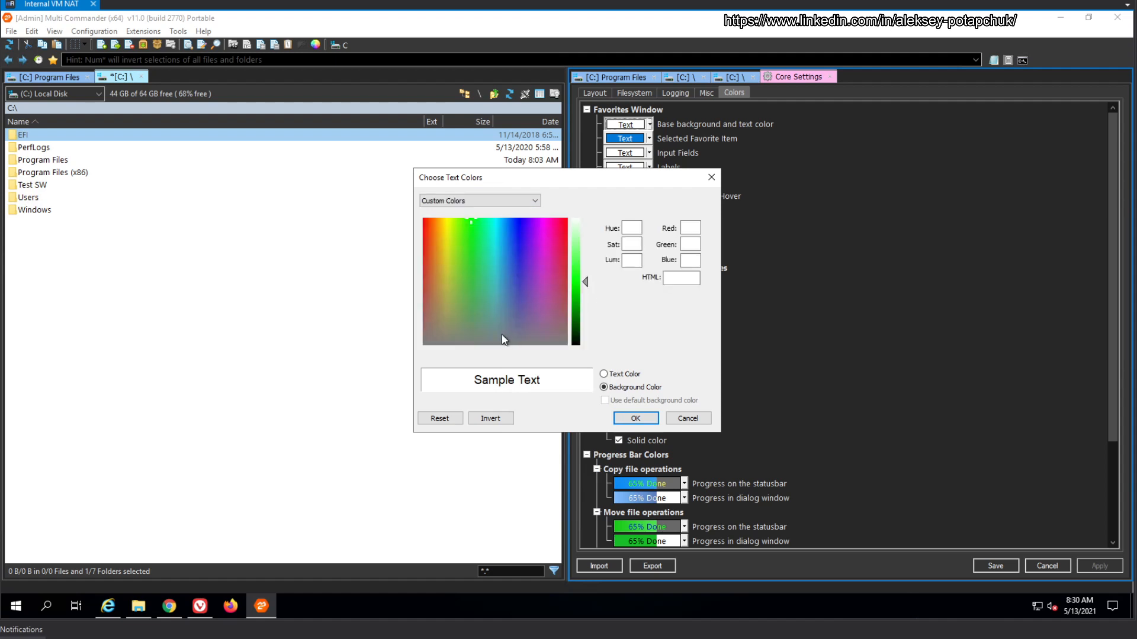
left_click(522, 308)
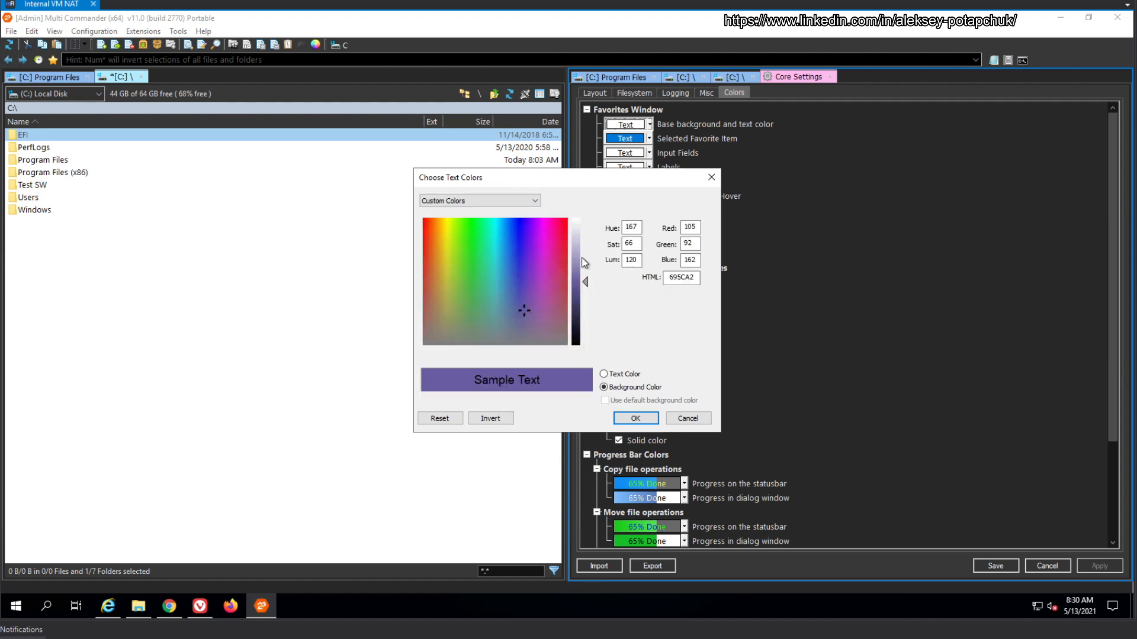
left_click_drag(588, 282, 578, 350)
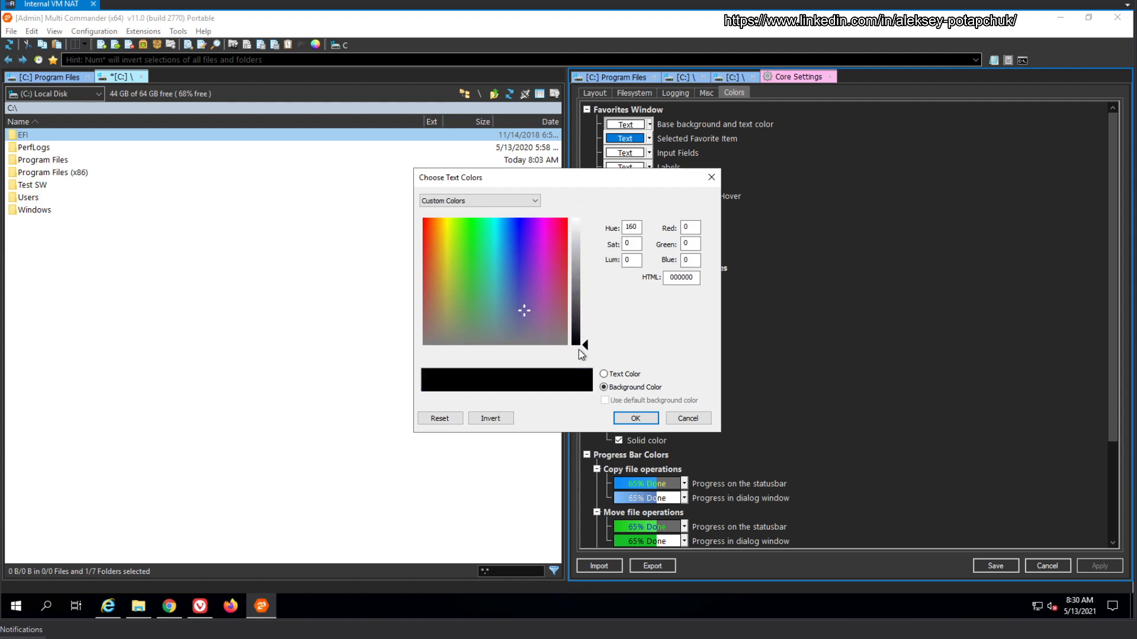
Step: Set the Favorites Window's base text to the custom near-white color F5F4F8 and accept the color choices
left_click(631, 375)
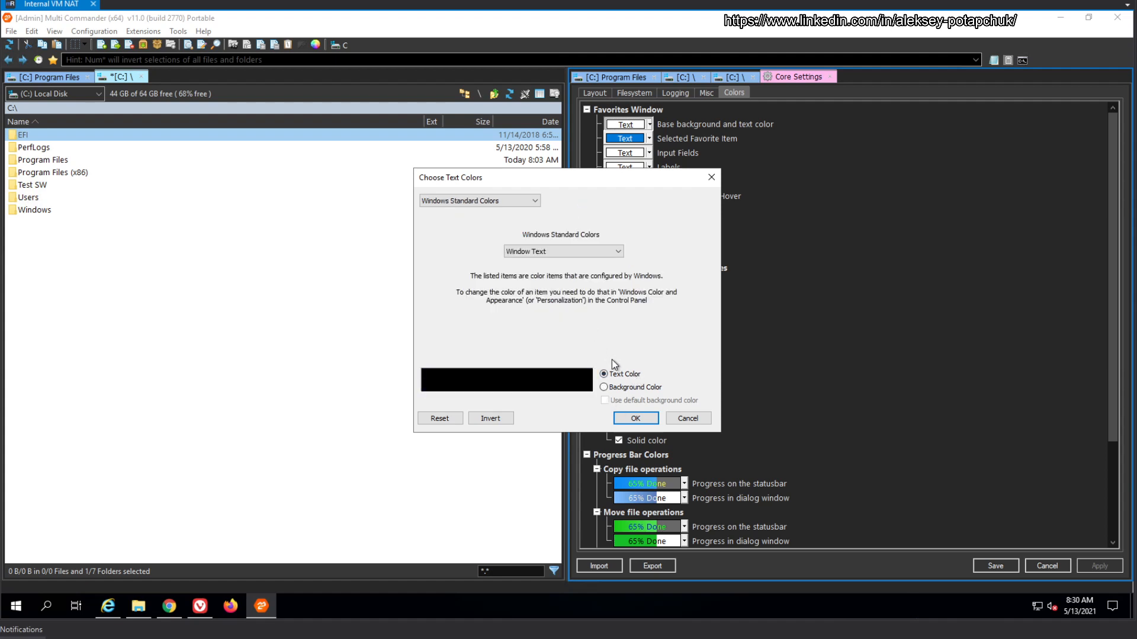
left_click(450, 202)
left_click(451, 222)
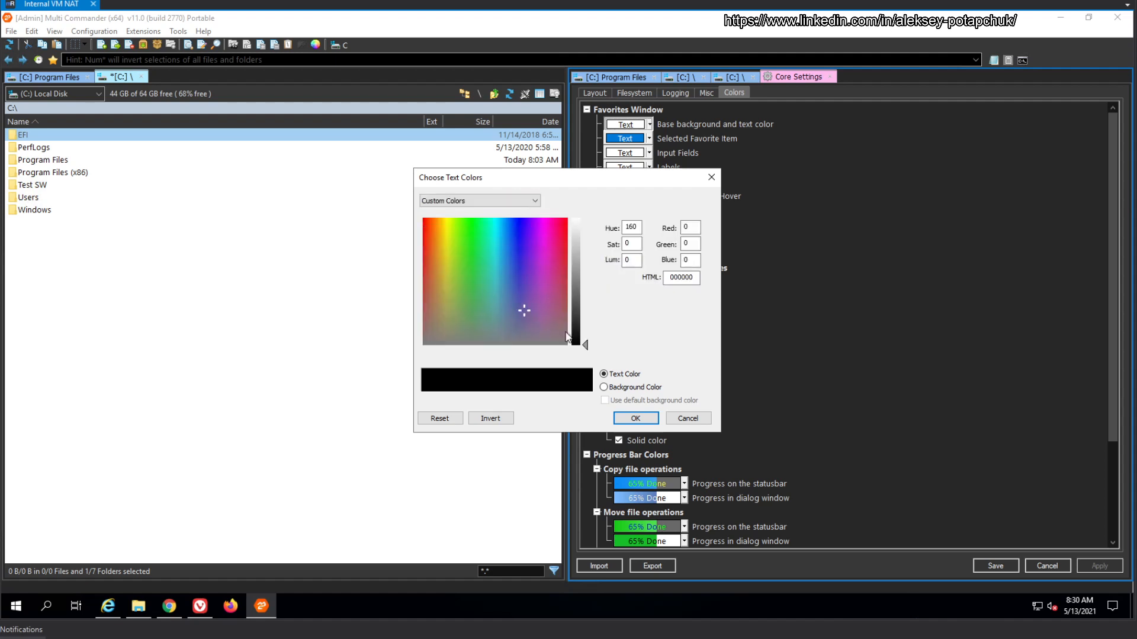
left_click_drag(585, 346, 577, 222)
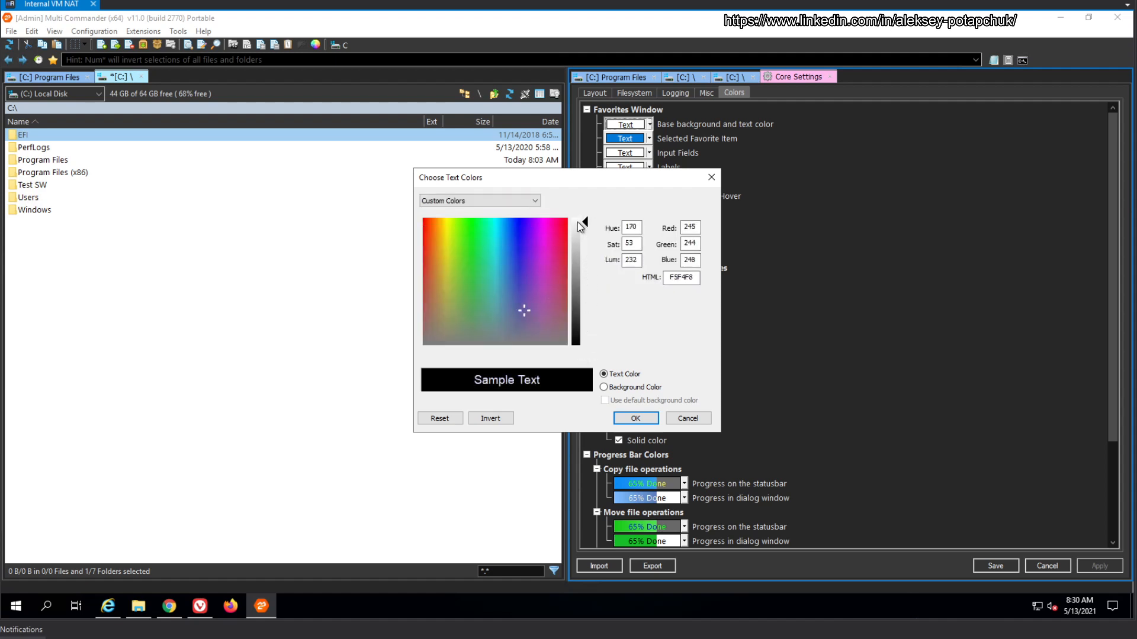
left_click(636, 419)
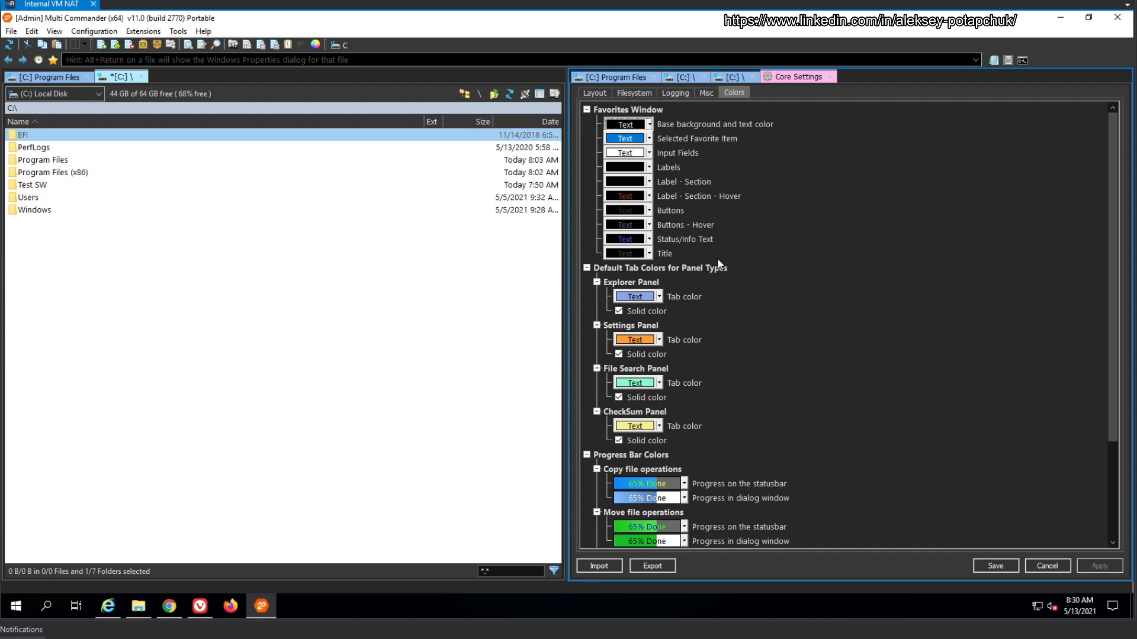
Step: Review the default tab colors for panel types and the progress bar colors for file operations
scroll(724, 264, "down", 1)
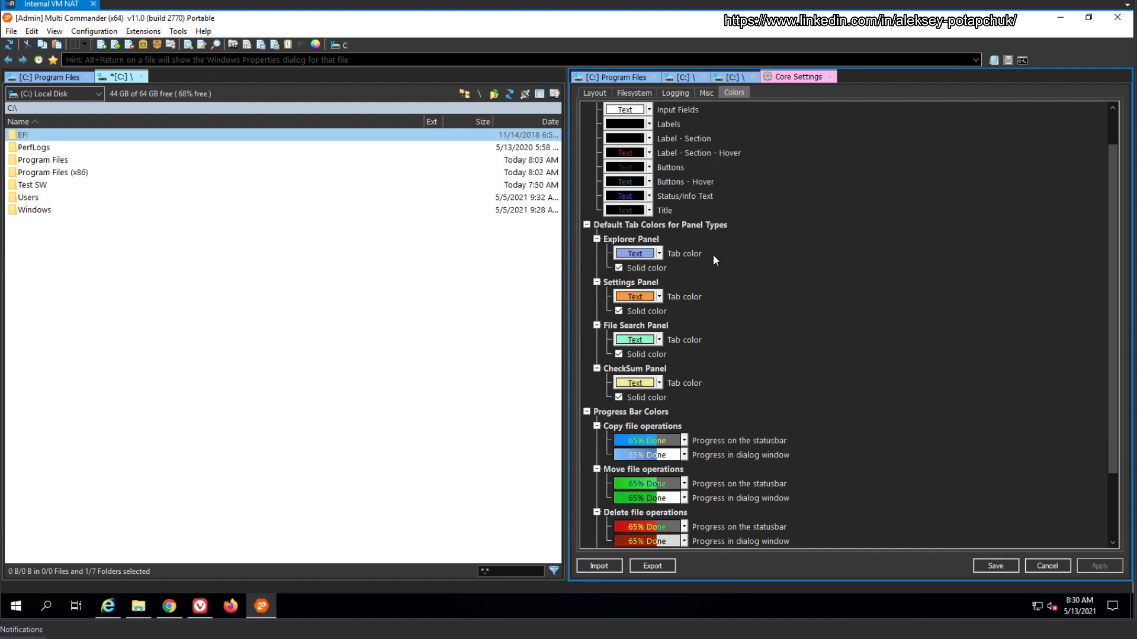
scroll(722, 262, "down", 2)
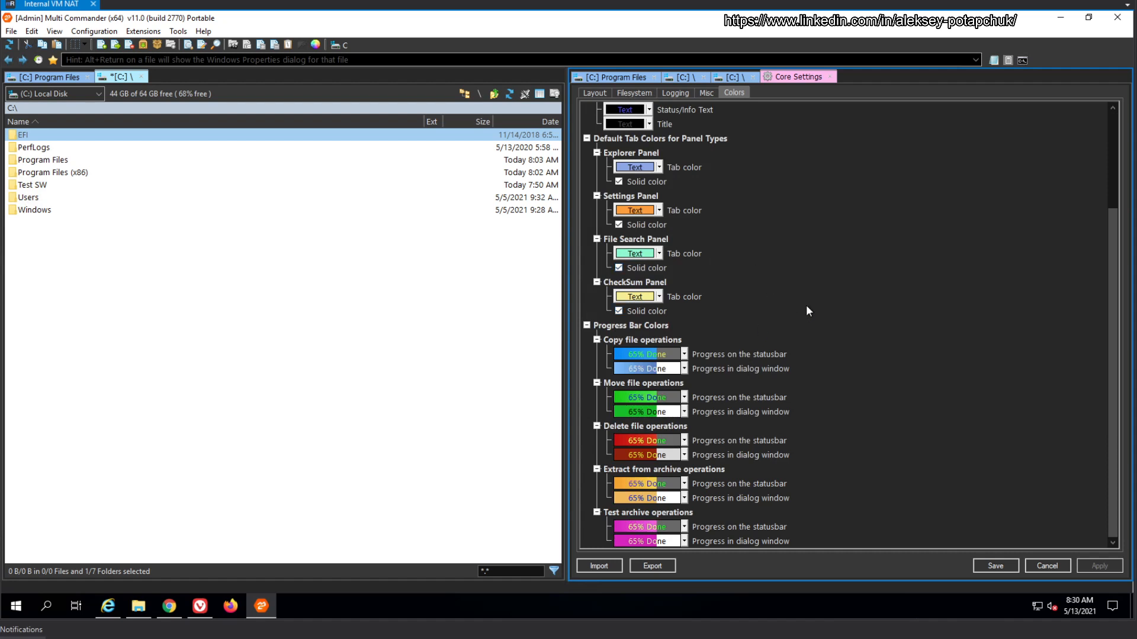
scroll(762, 316, "up", 3)
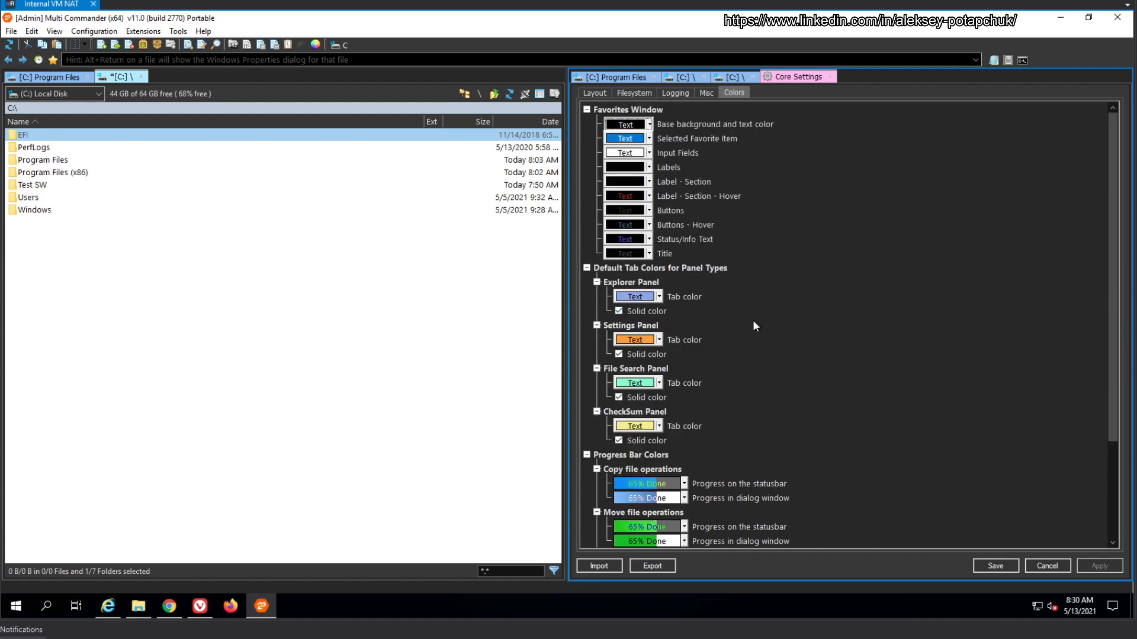
scroll(752, 319, "down", 2)
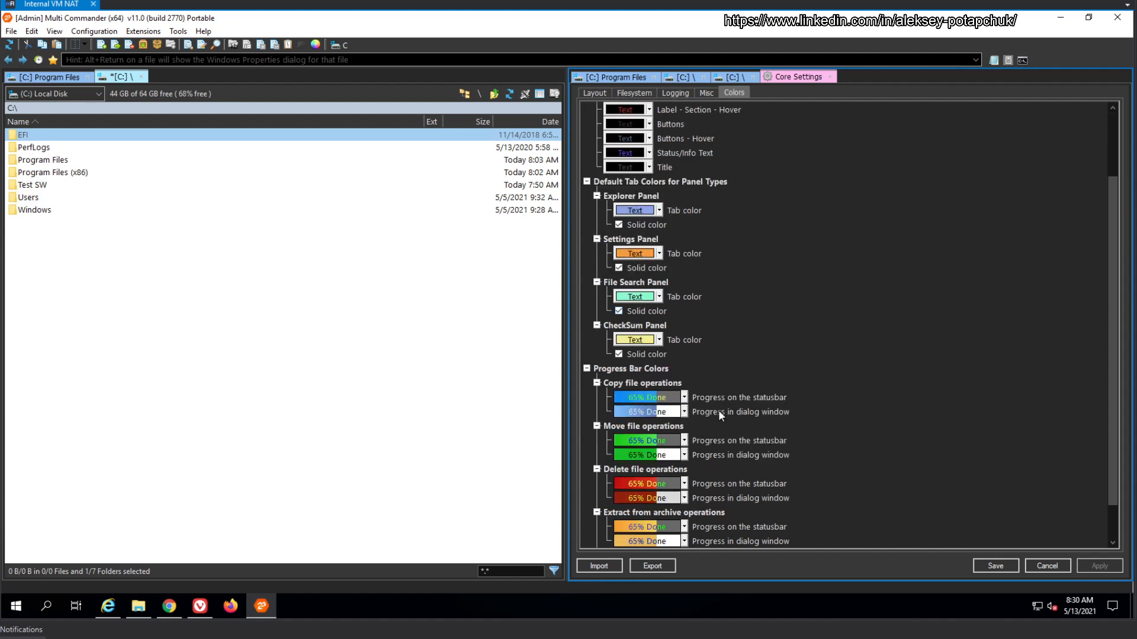
scroll(733, 314, "up", 2)
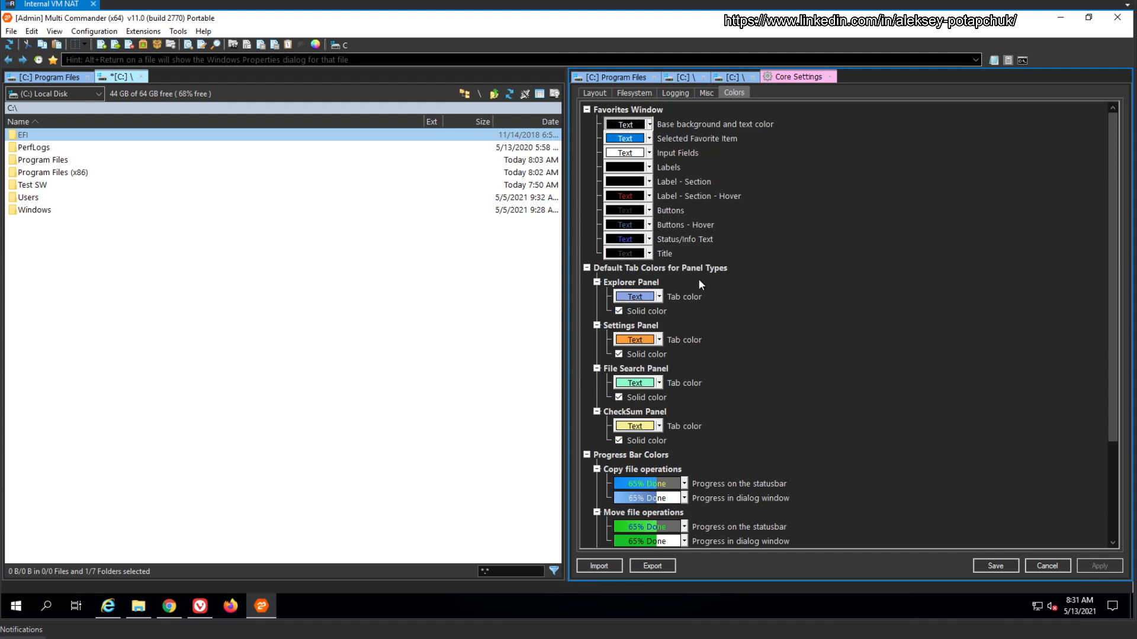
scroll(704, 315, "down", 2)
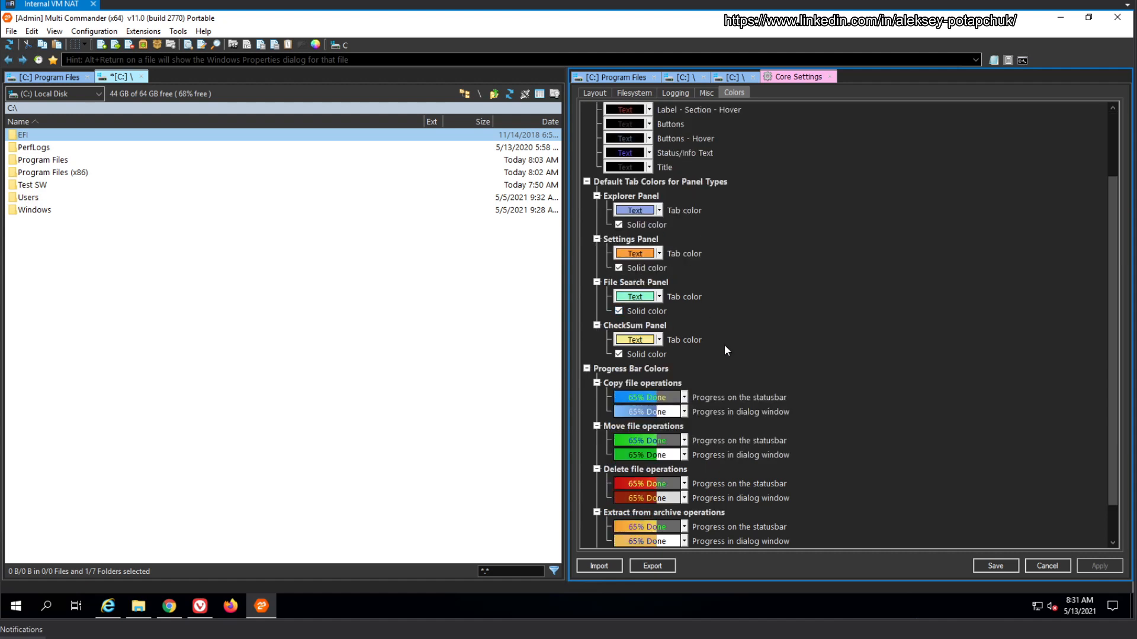
scroll(721, 344, "down", 1)
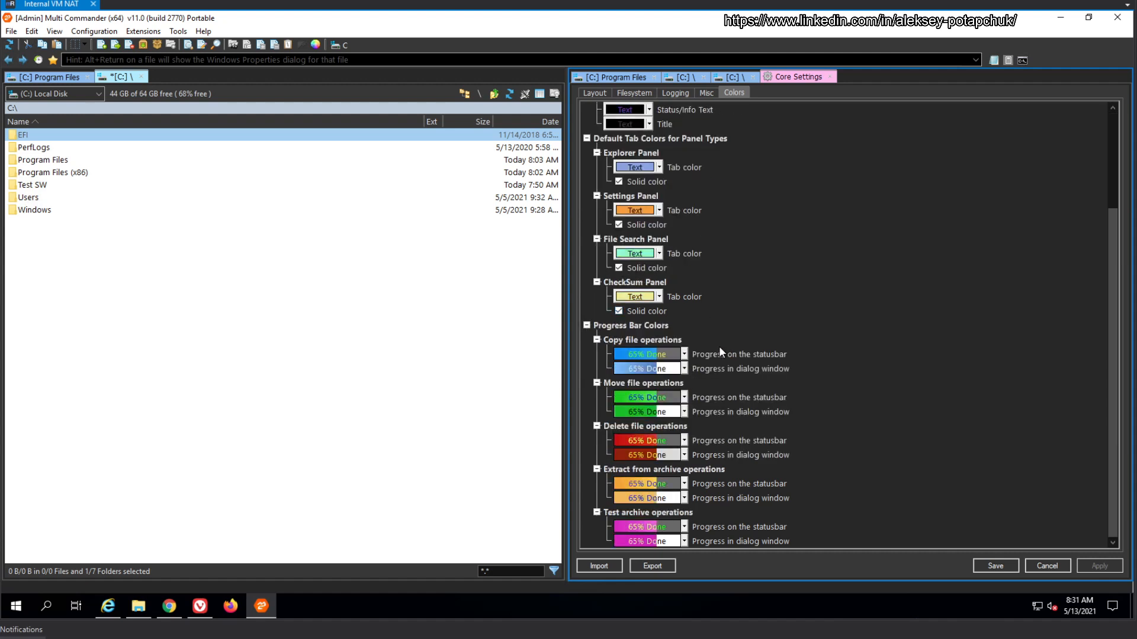
Step: Clear the selection in the left-hand file pane and return to the Misc options for error reporting
left_click(374, 321)
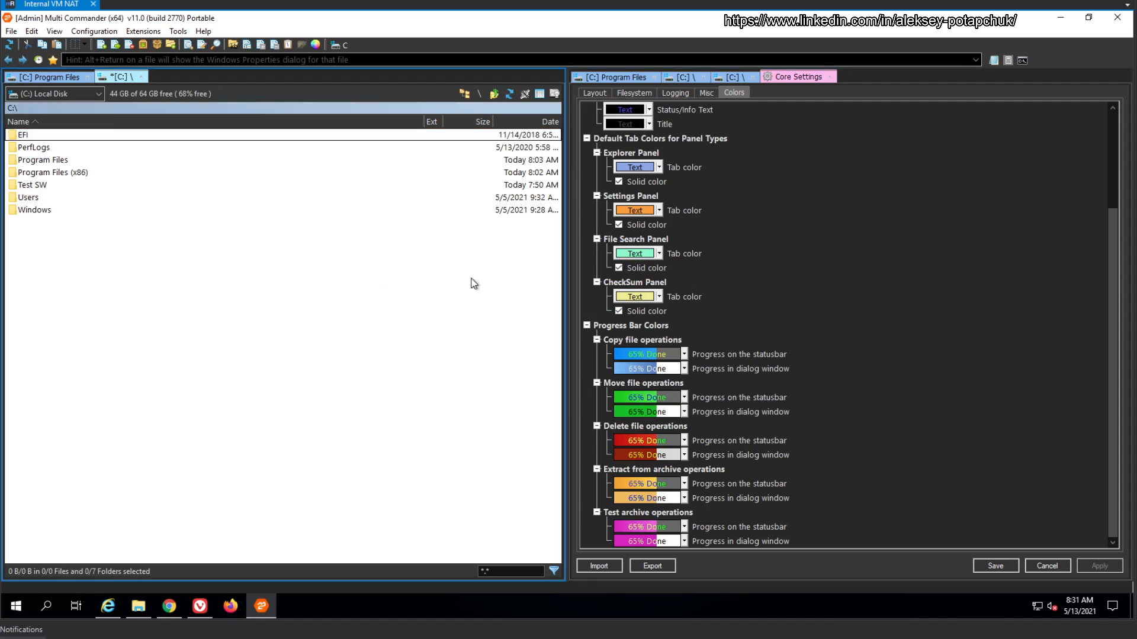
scroll(749, 278, "up", 3)
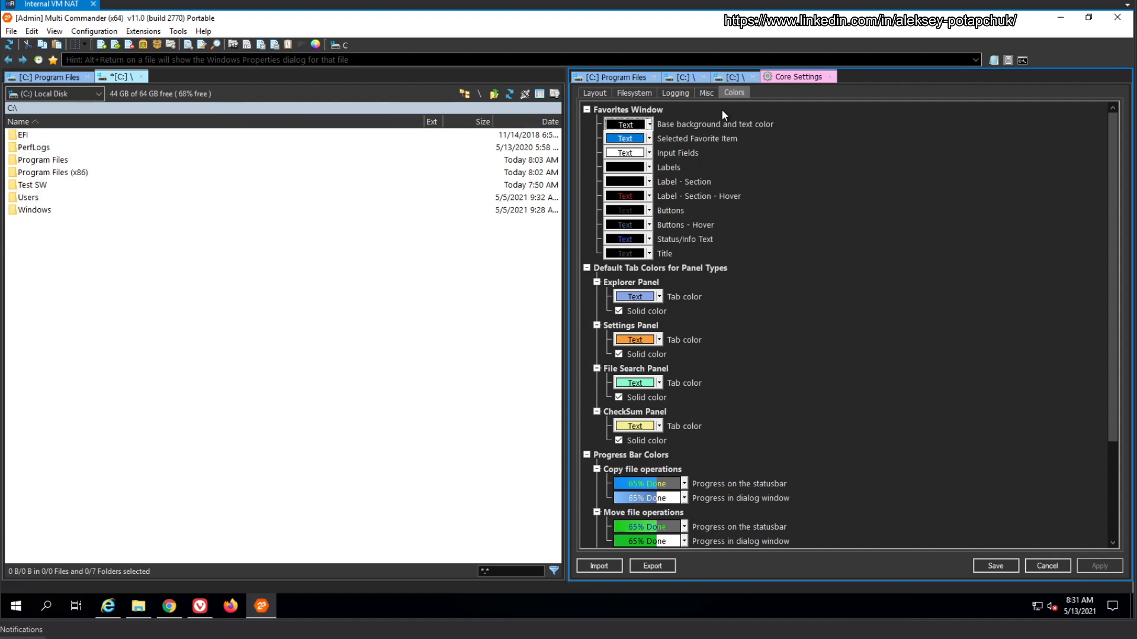
left_click(707, 92)
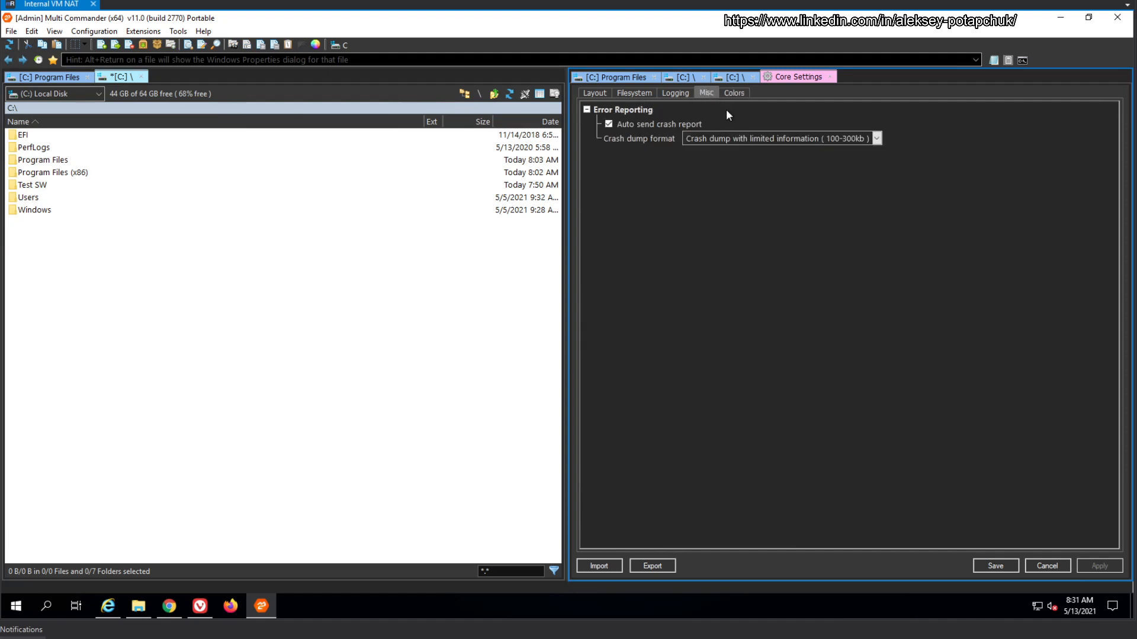
Step: Review the core settings for logging, filesystem operations and application layout
left_click(679, 96)
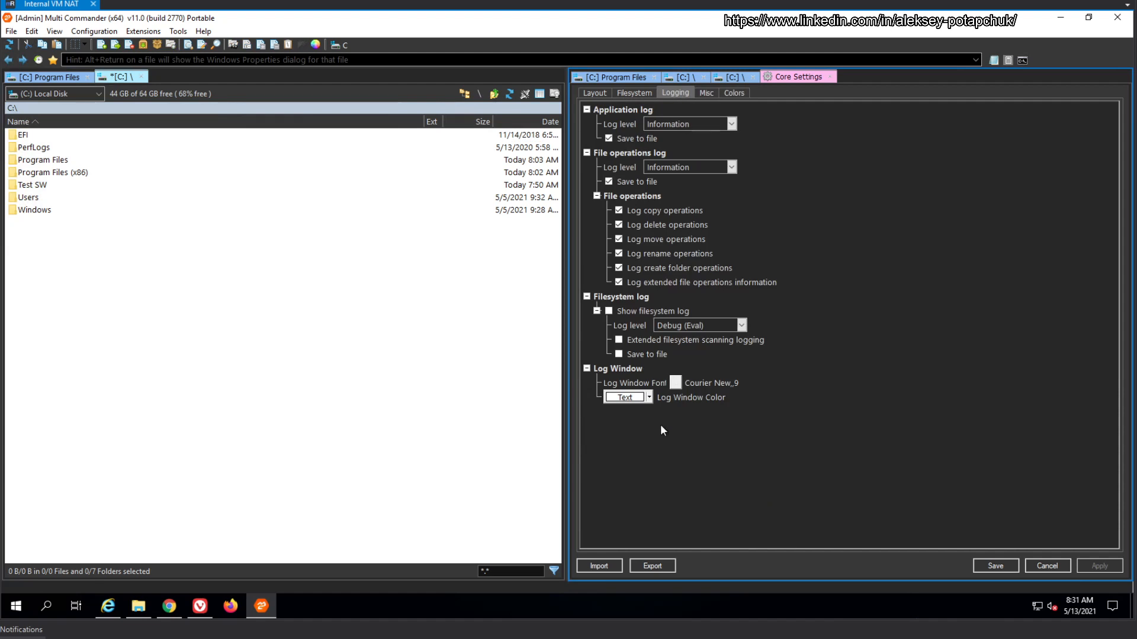
left_click(631, 93)
scroll(722, 384, "down", 10)
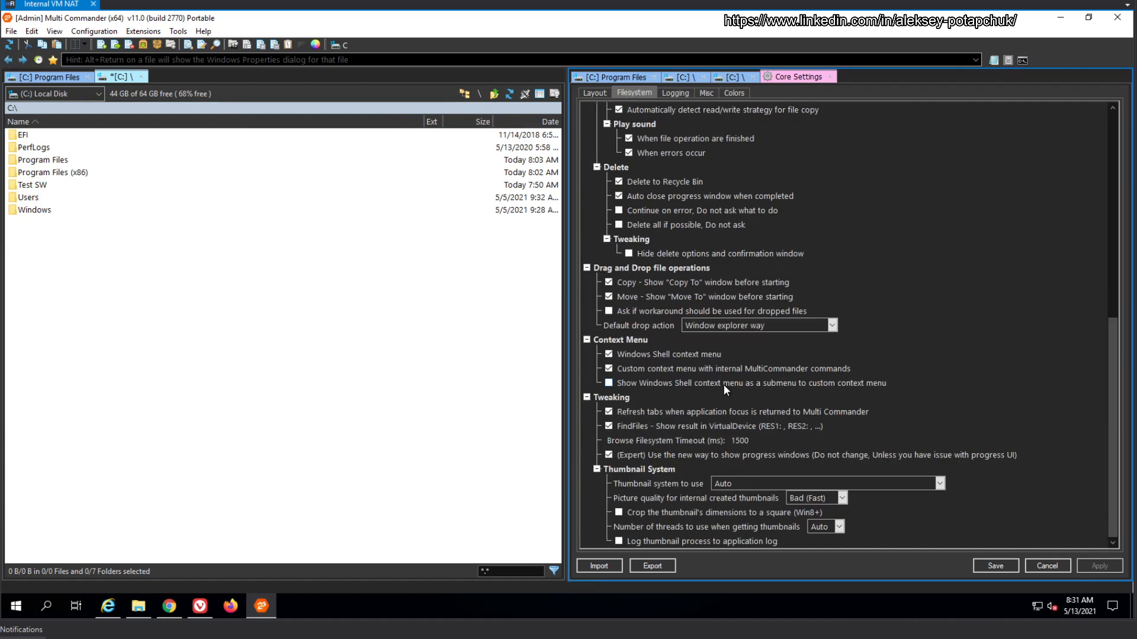
scroll(755, 383, "up", 10)
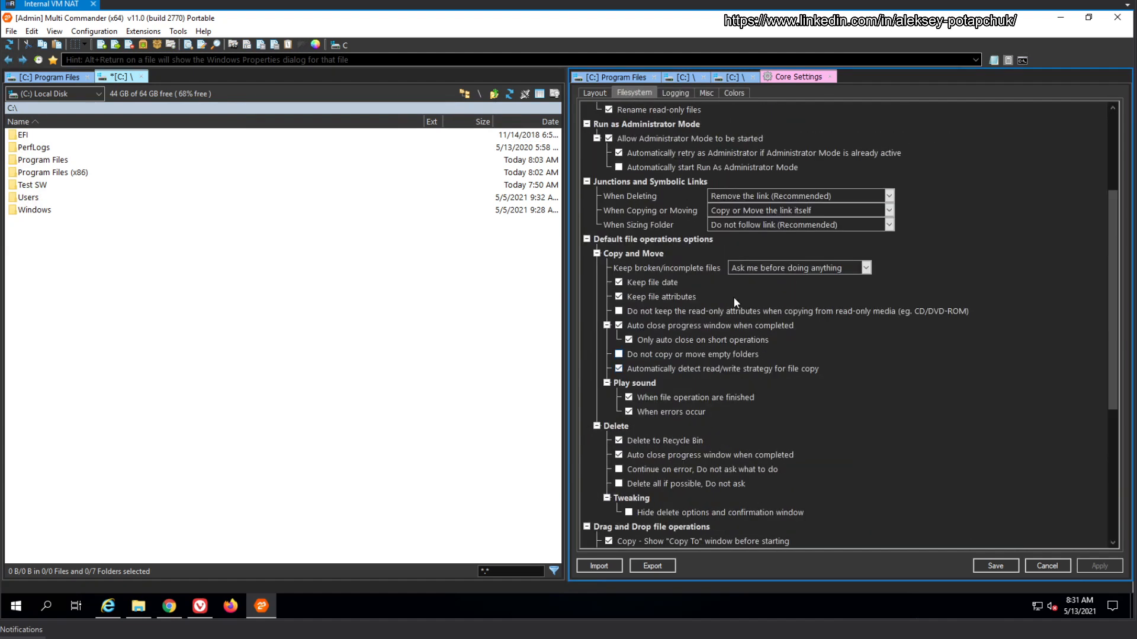
left_click(595, 93)
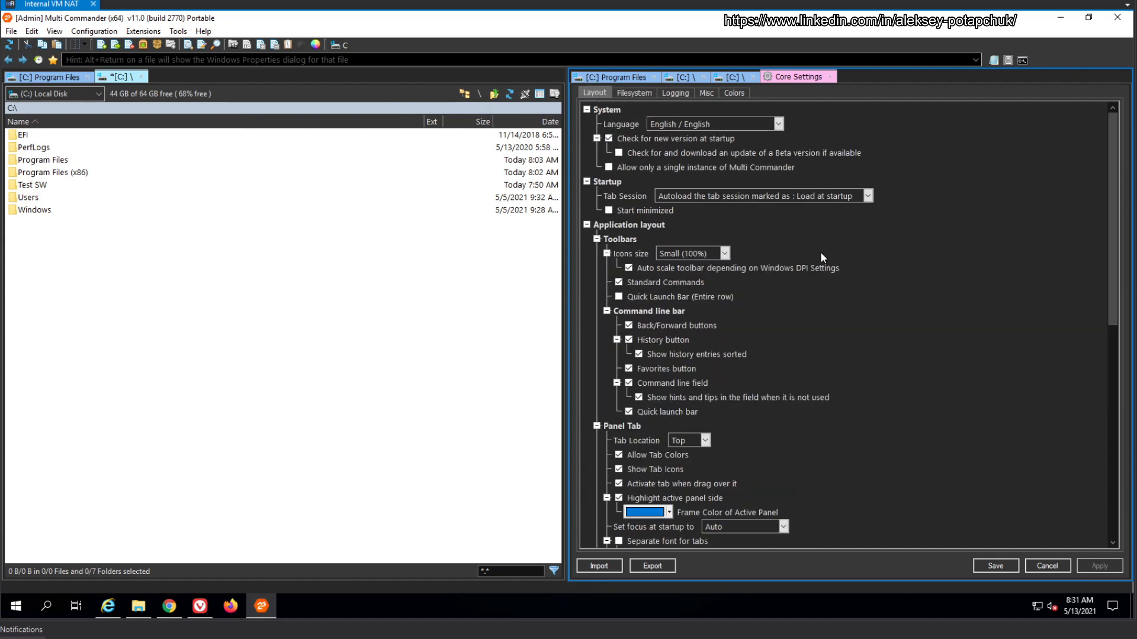
scroll(826, 278, "down", 4)
scroll(833, 283, "down", 6)
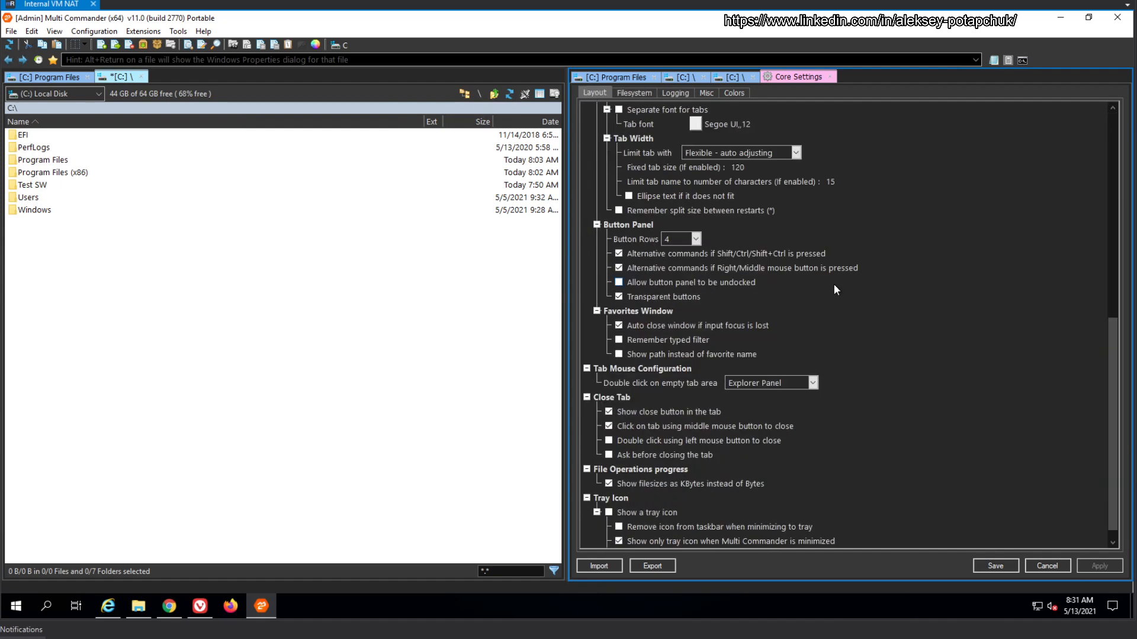
scroll(837, 270, "up", 10)
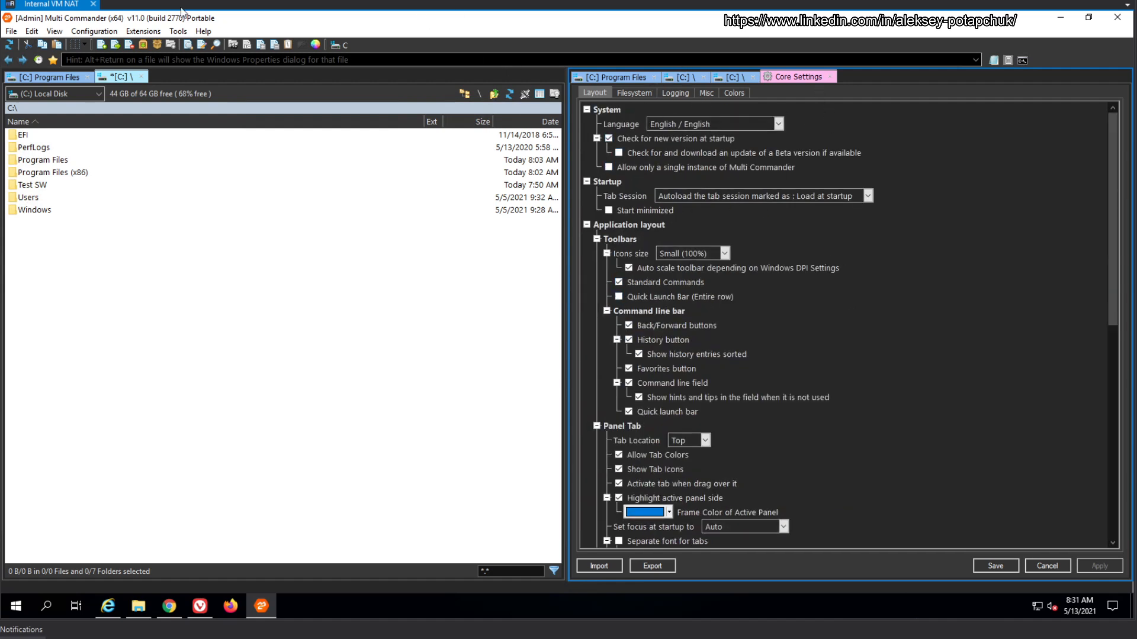
Step: Examine the preset choices for customized colors in the dark color theme setup, and close it without applying
left_click(94, 31)
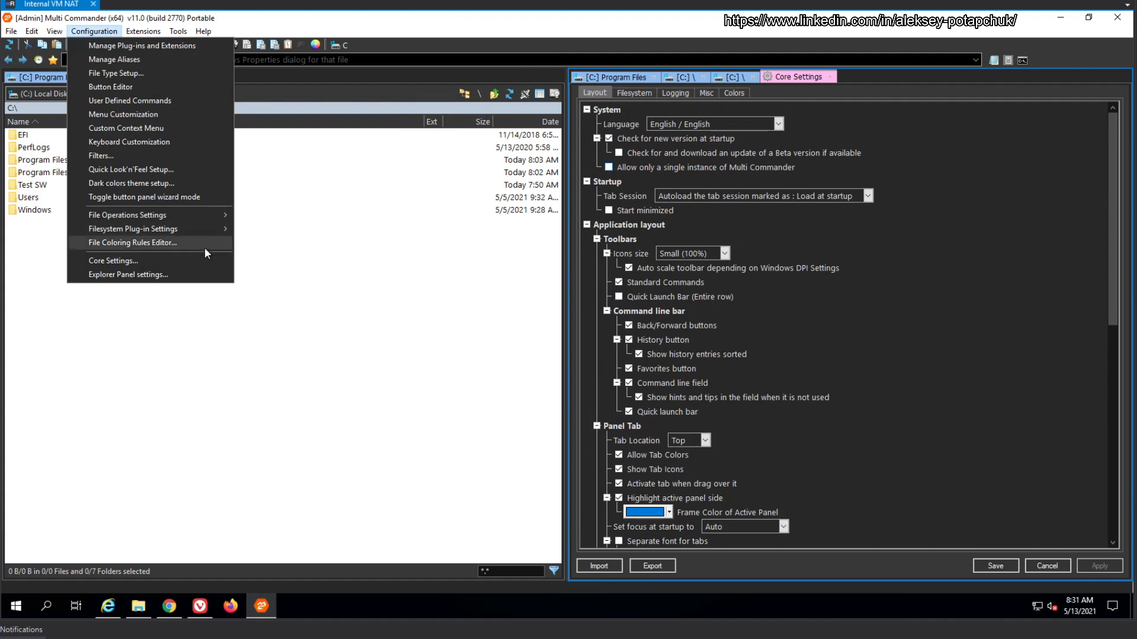
left_click(176, 183)
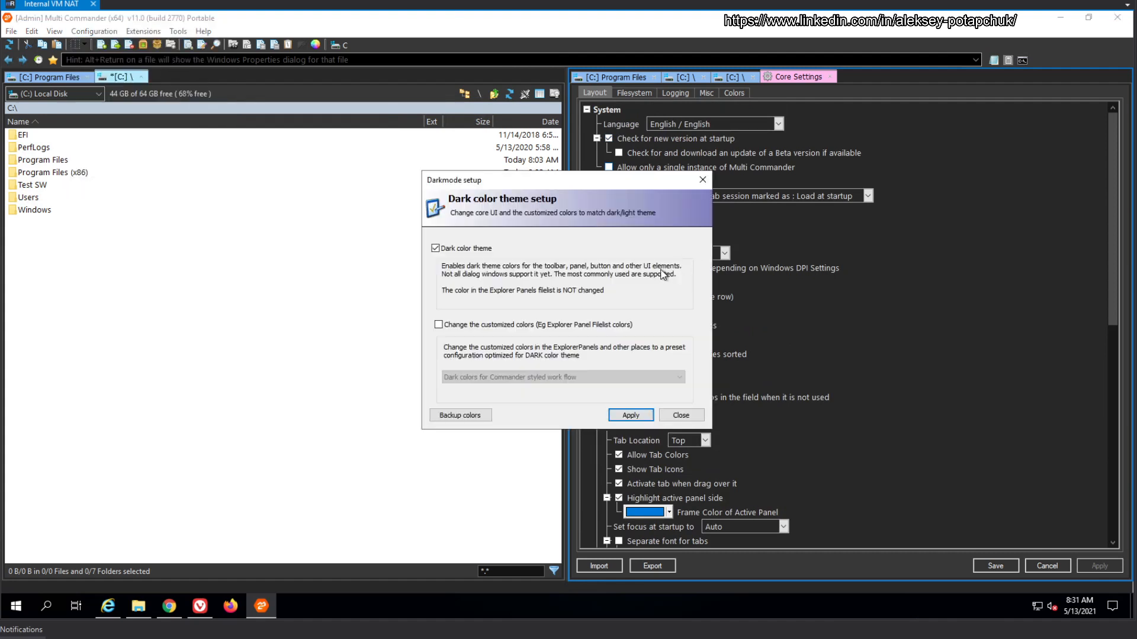
left_click(523, 325)
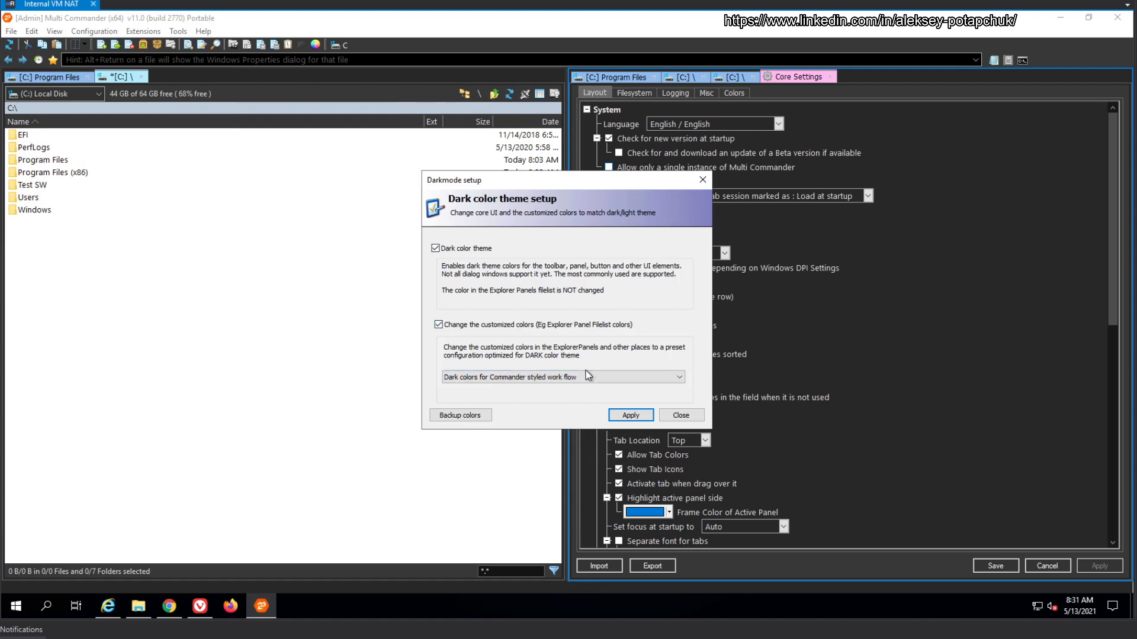
left_click(590, 377)
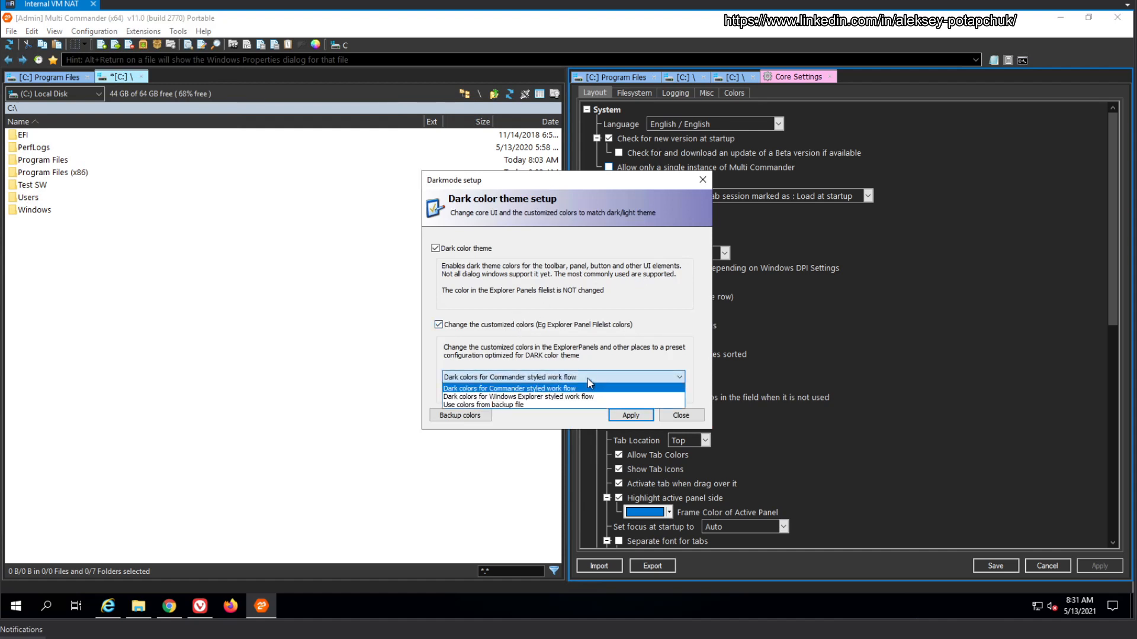
left_click(589, 382)
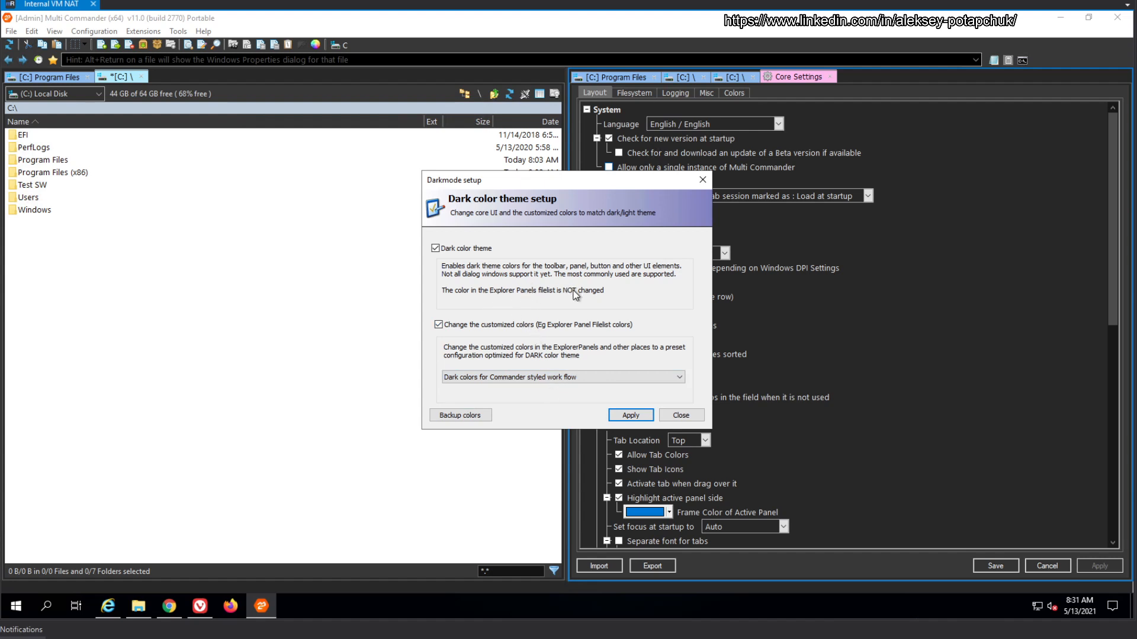
left_click(678, 416)
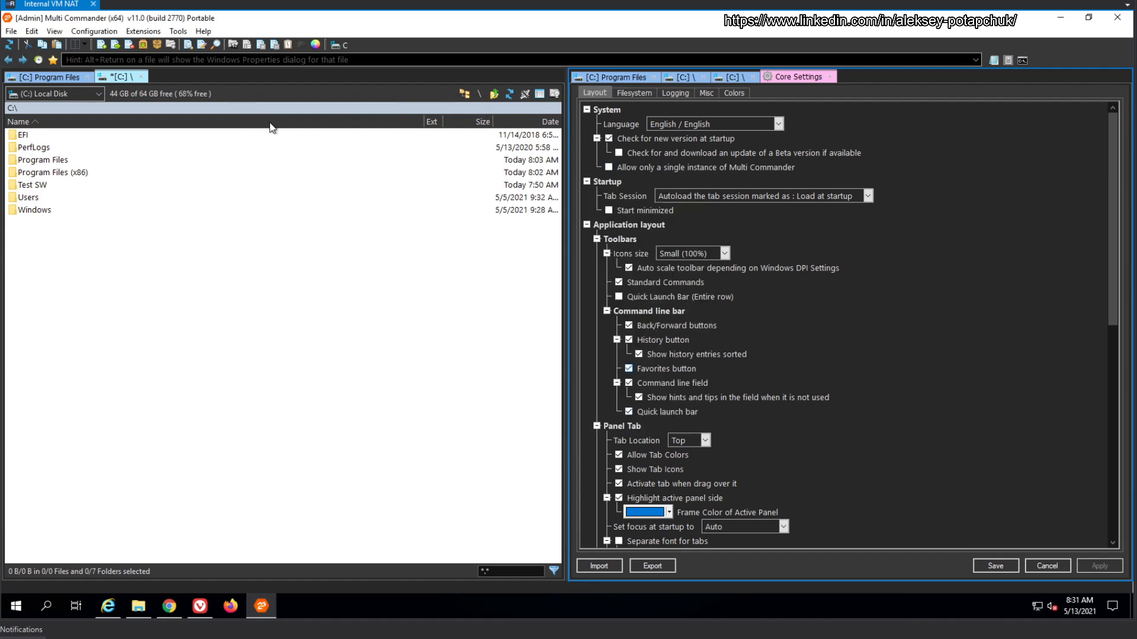
left_click(103, 31)
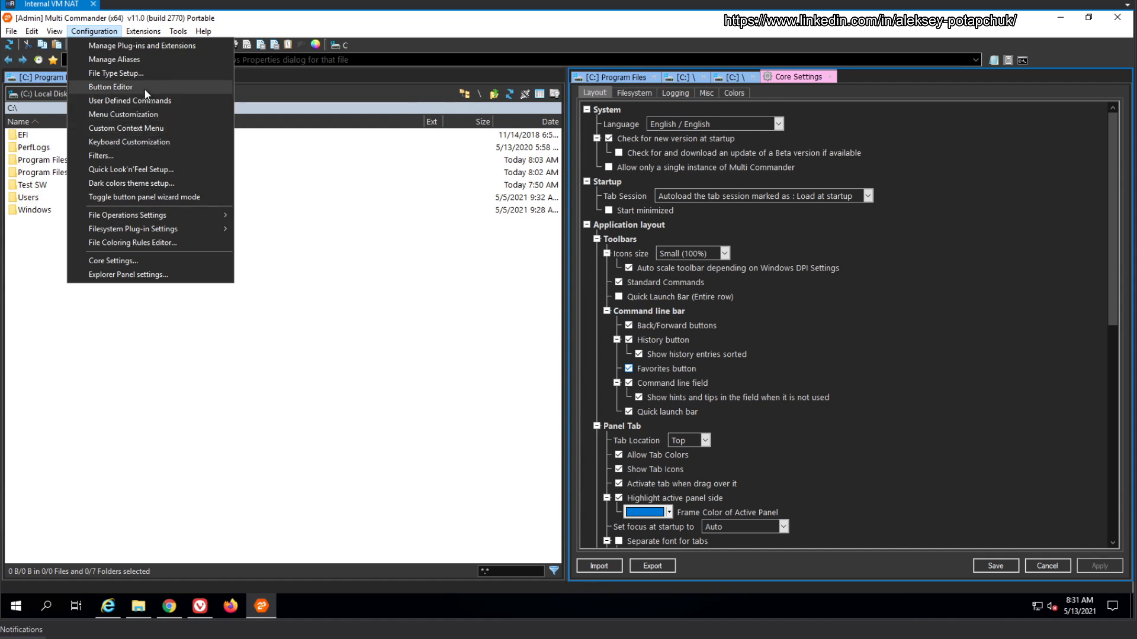
left_click(292, 263)
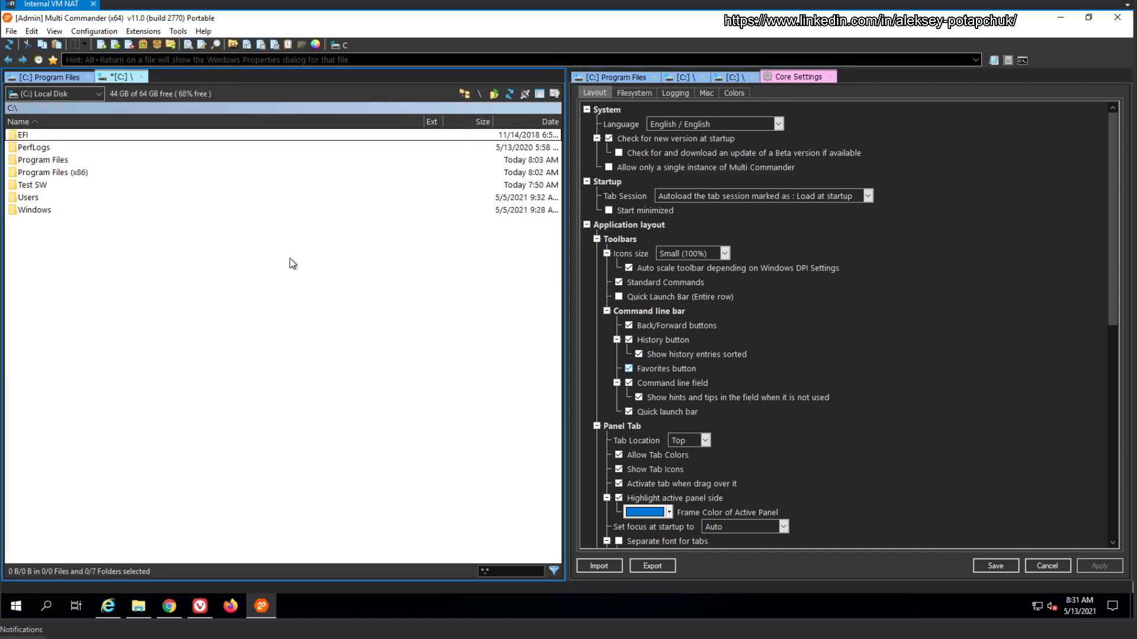
key("ctrl+f")
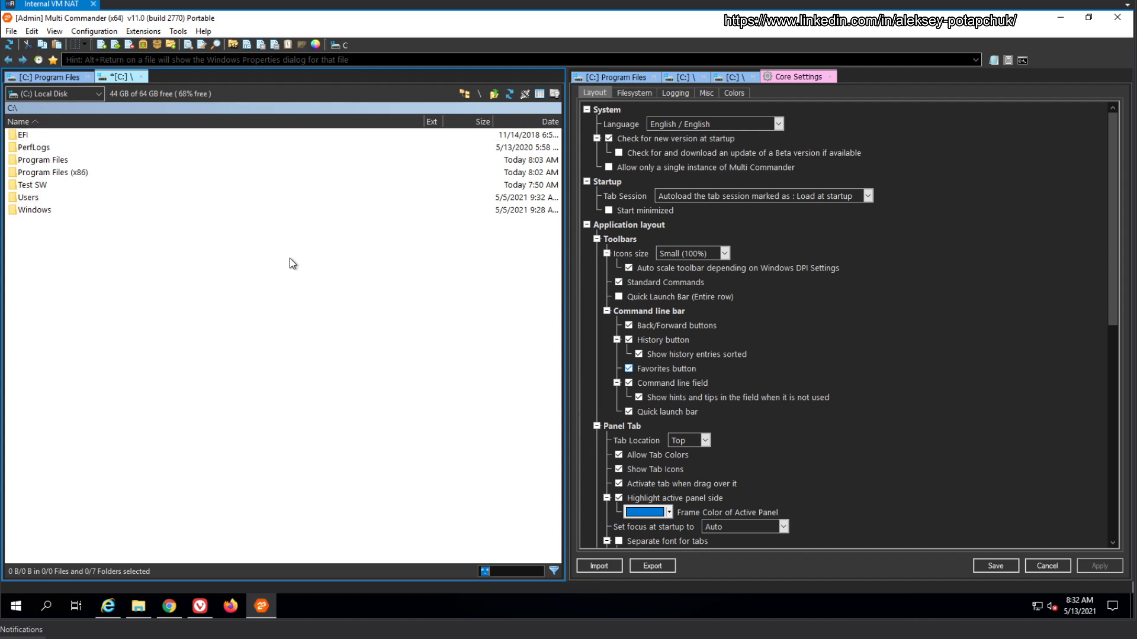
left_click(286, 267)
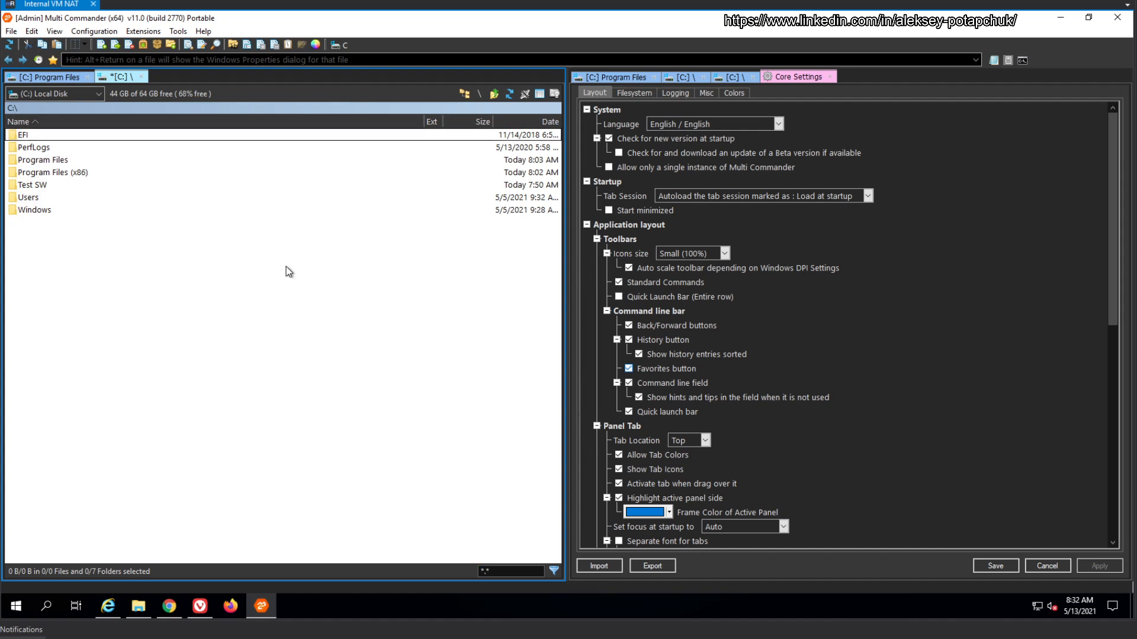
Step: Close the Core Settings tab and return to the folder list of the starred C:\ tab
left_click(56, 160)
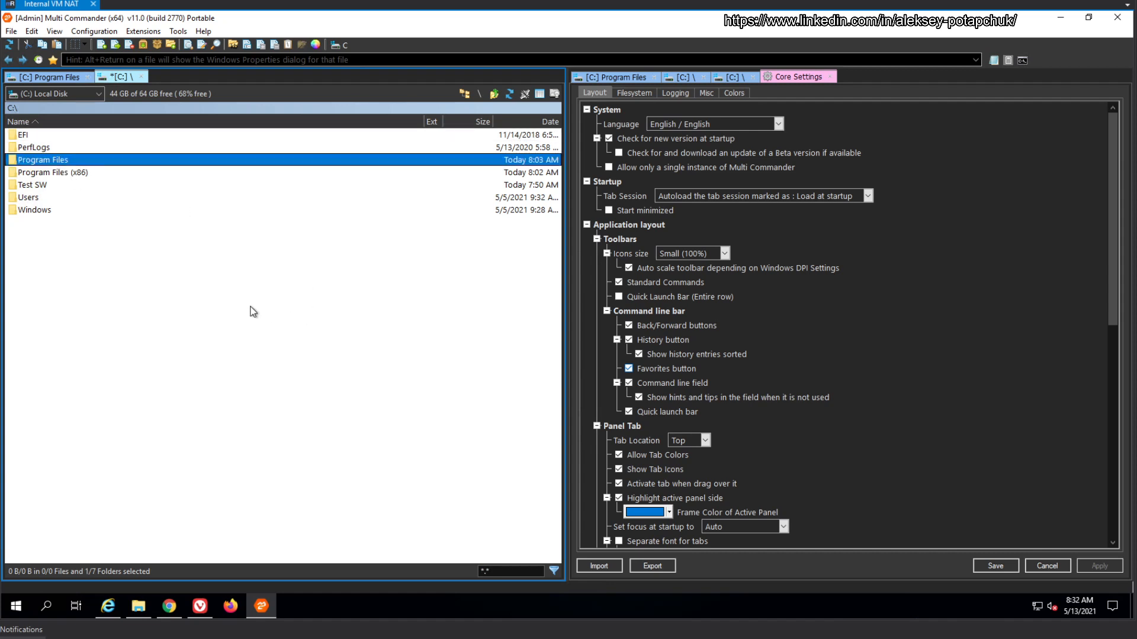
left_click(830, 77)
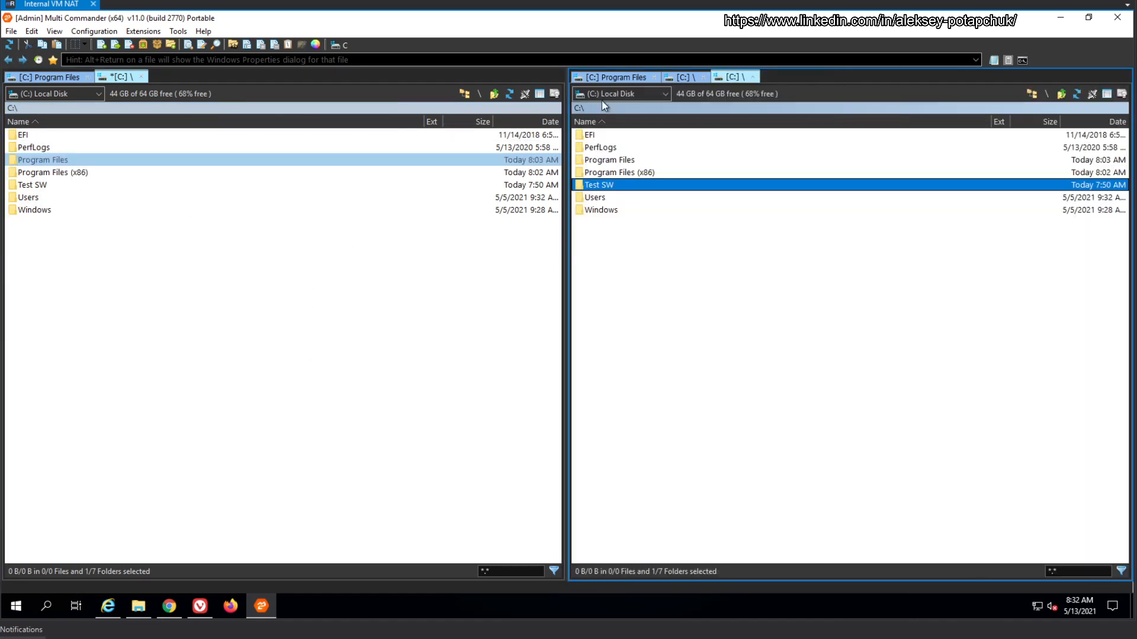
left_click(53, 159)
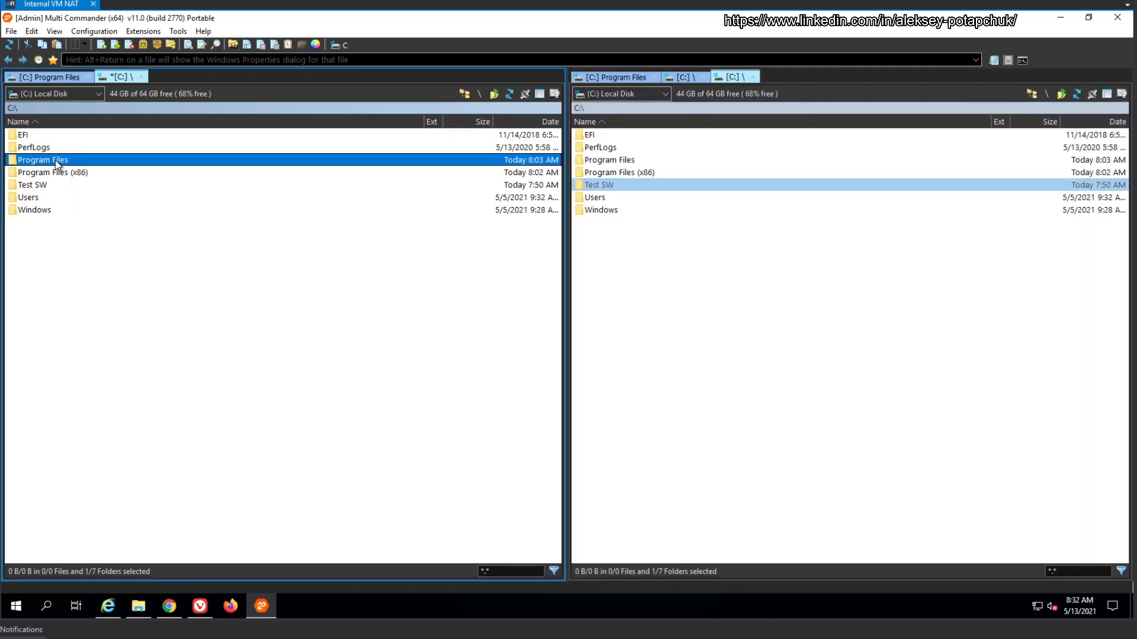
left_click(36, 148)
Step: Browse from the Program Files tab up to the C:\ root and back into Program Files
left_click(48, 79)
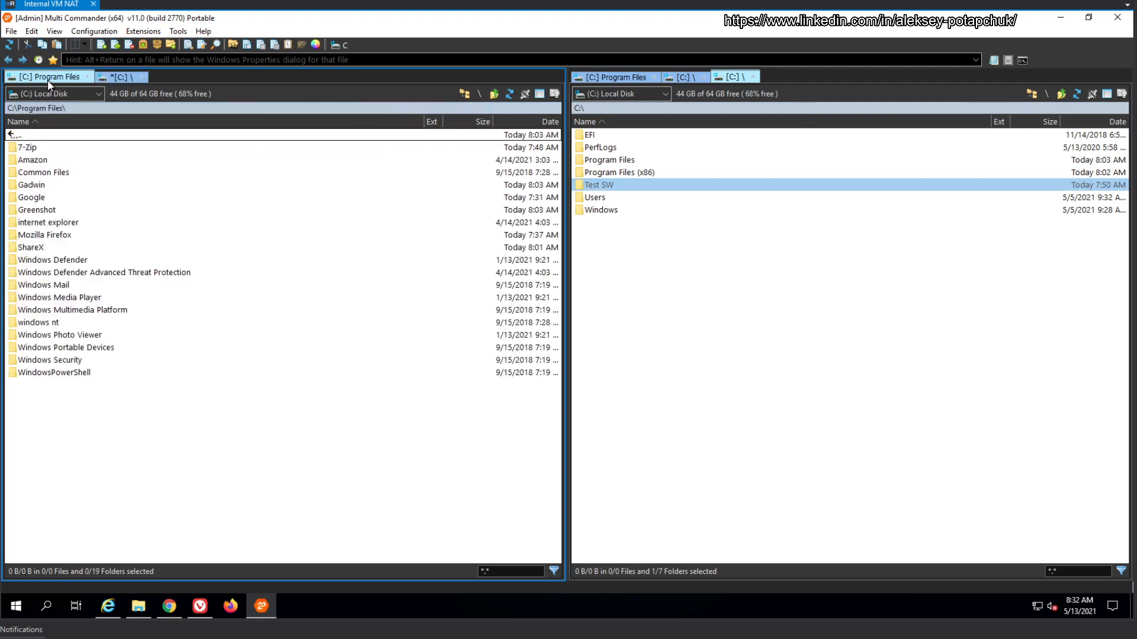
double_click(46, 137)
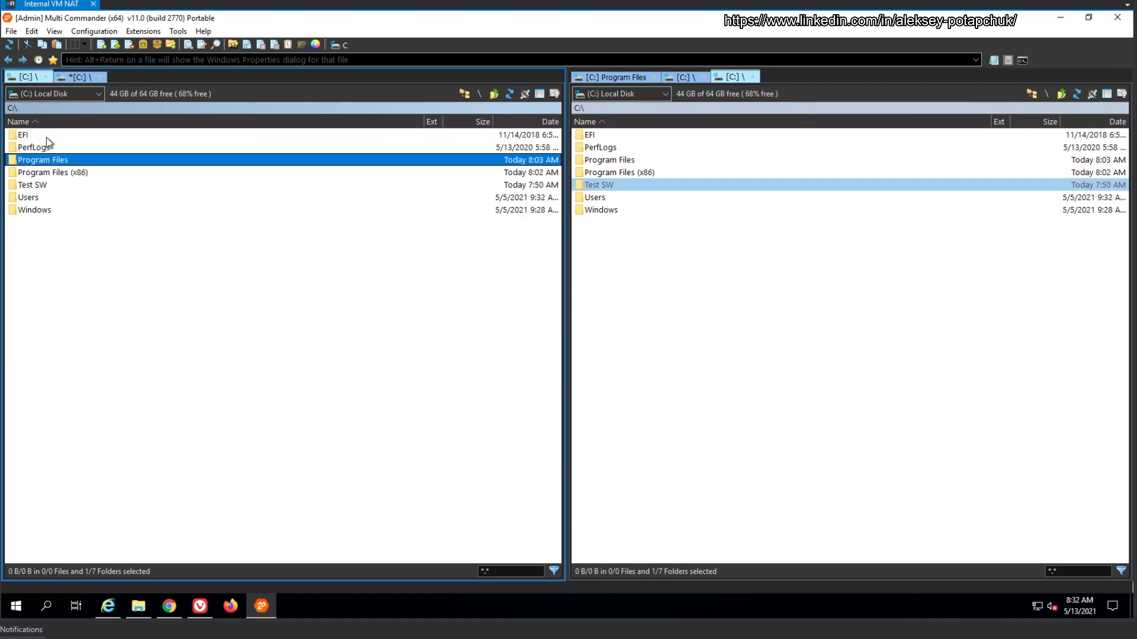
double_click(34, 160)
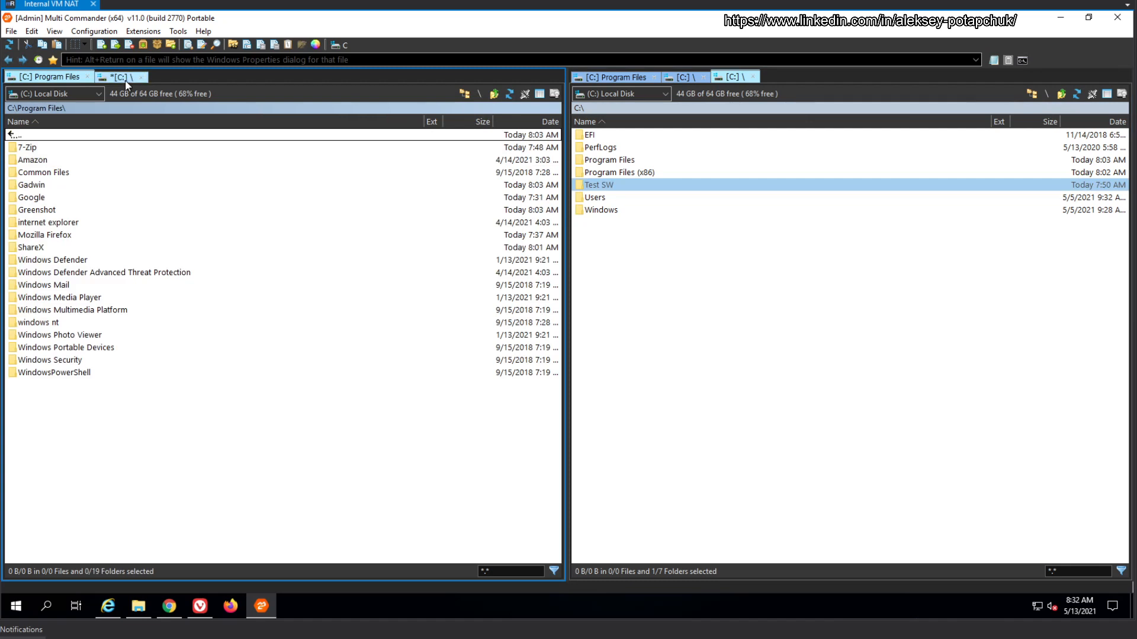
Step: Close the starred C:\ tab beside Program Files and activate the filter field of the Program Files pane
left_click(126, 81)
left_click(141, 77)
left_click(562, 338)
key("ctrl+f")
left_click(523, 571)
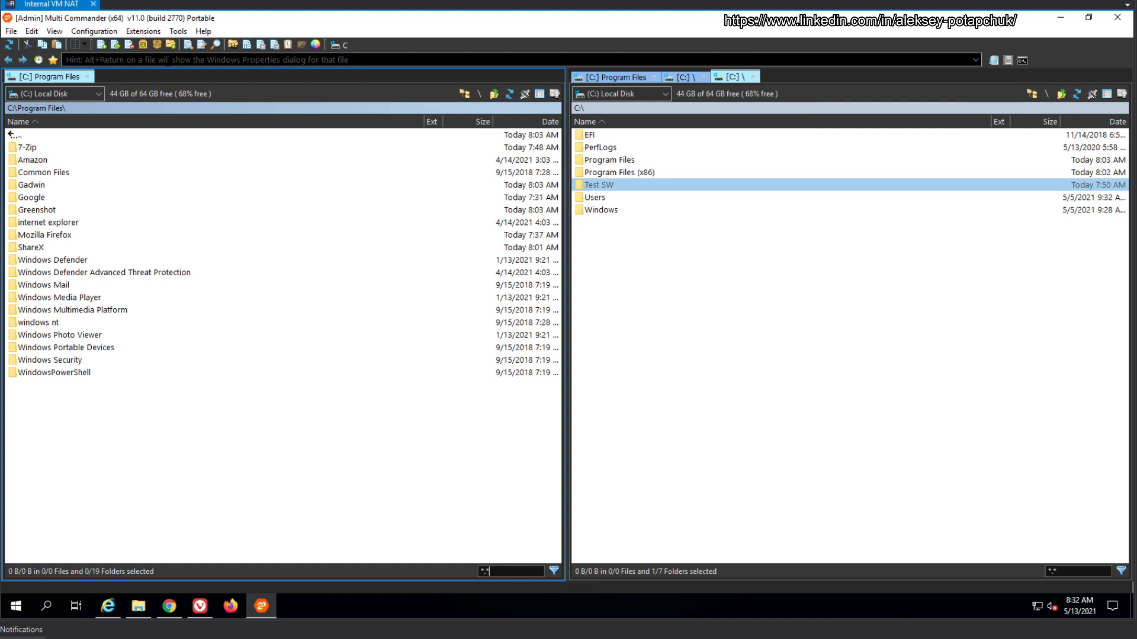
Step: Open Find Files and search C:\Program Files\ for "commander" with Wildcard matching
left_click(216, 46)
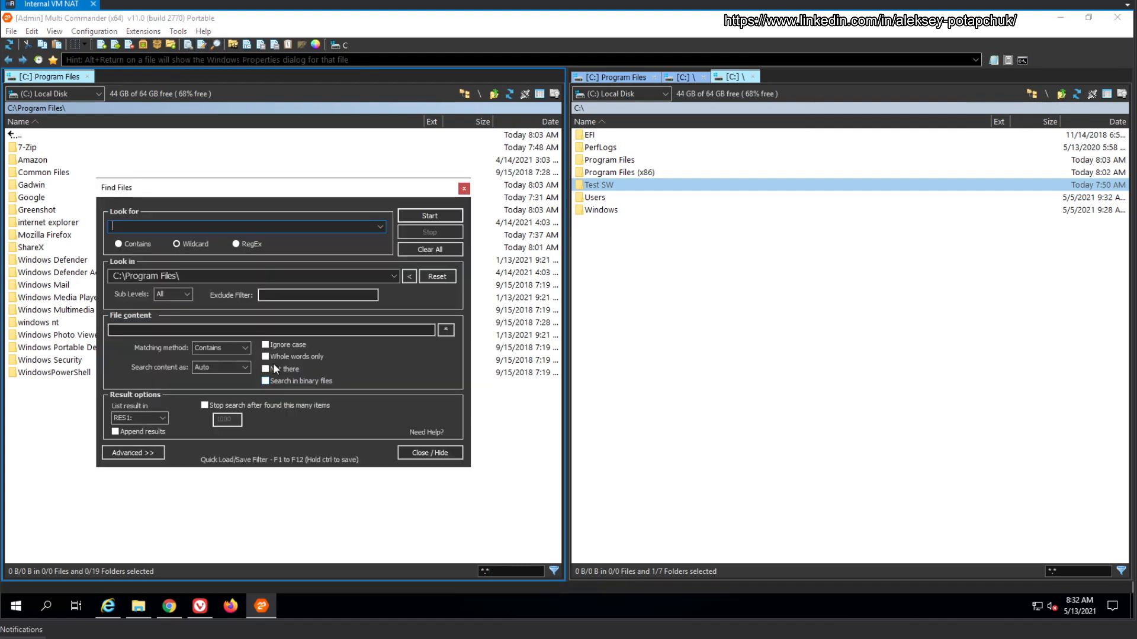
left_click_drag(265, 187, 421, 270)
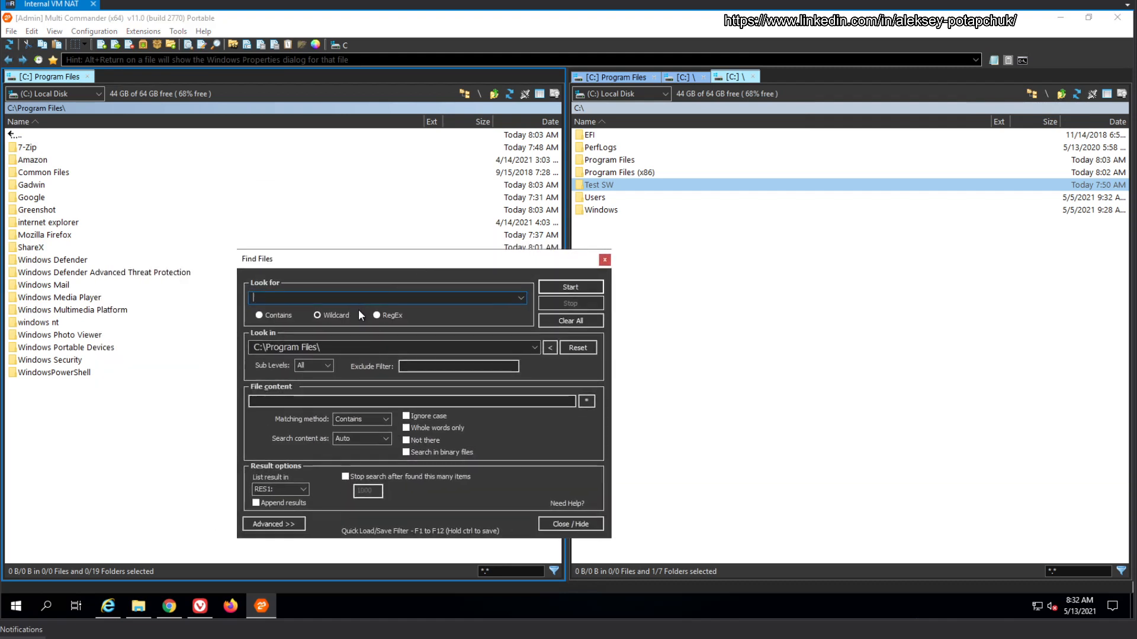
left_click_drag(409, 256, 382, 215)
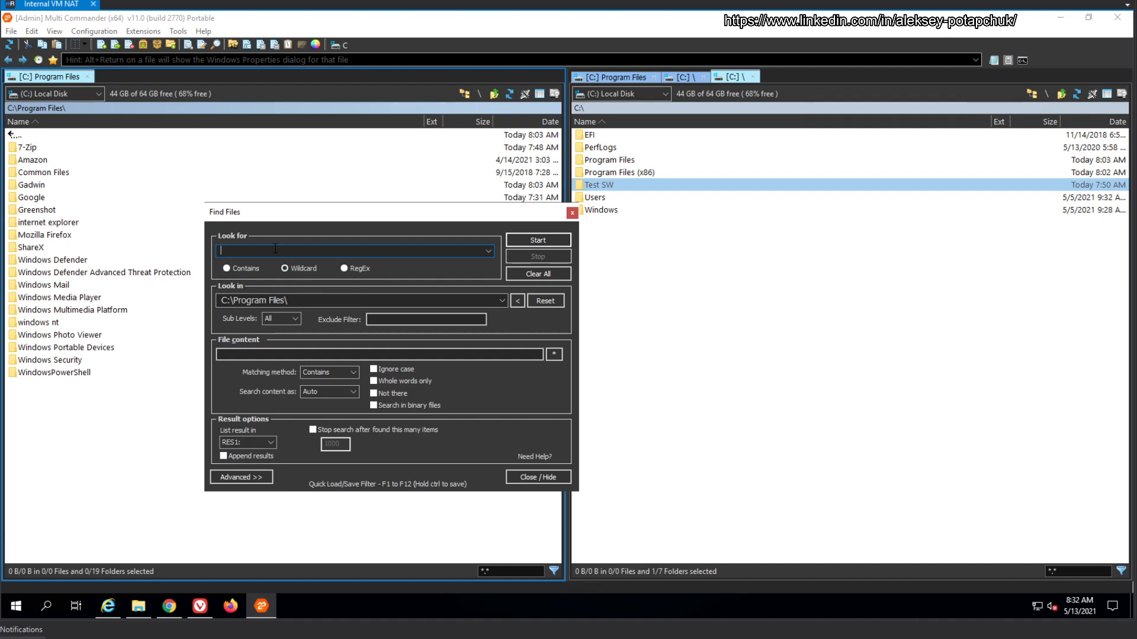
type("commander")
left_click(539, 242)
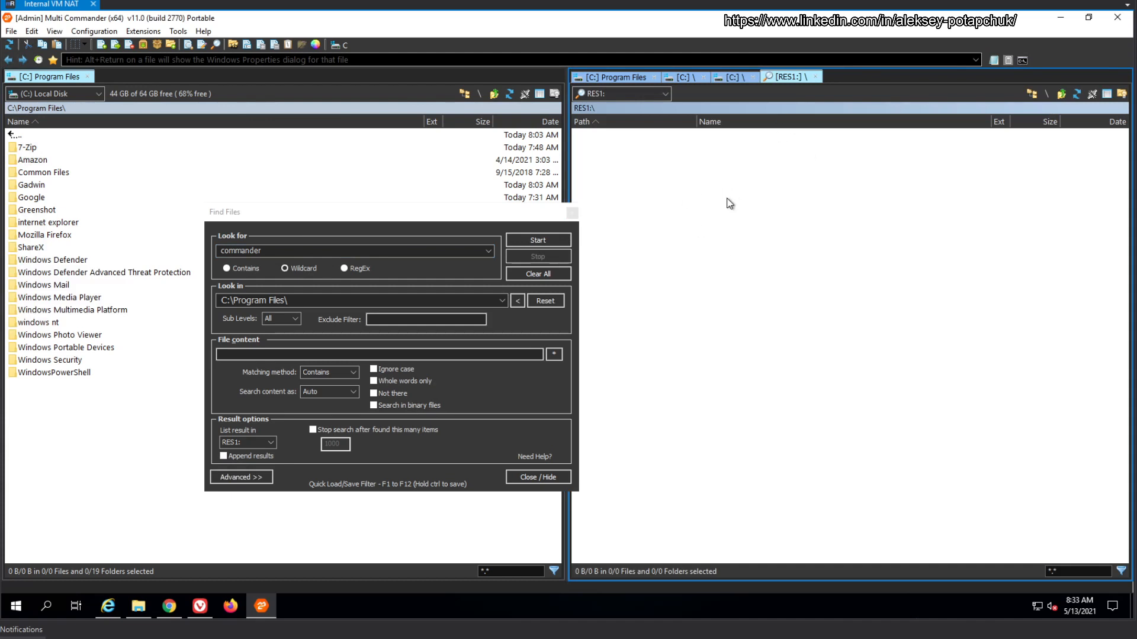
Step: Switch the name matching to Contains and repeat the "commander" search in C:\Program Files\
left_click_drag(358, 217, 306, 156)
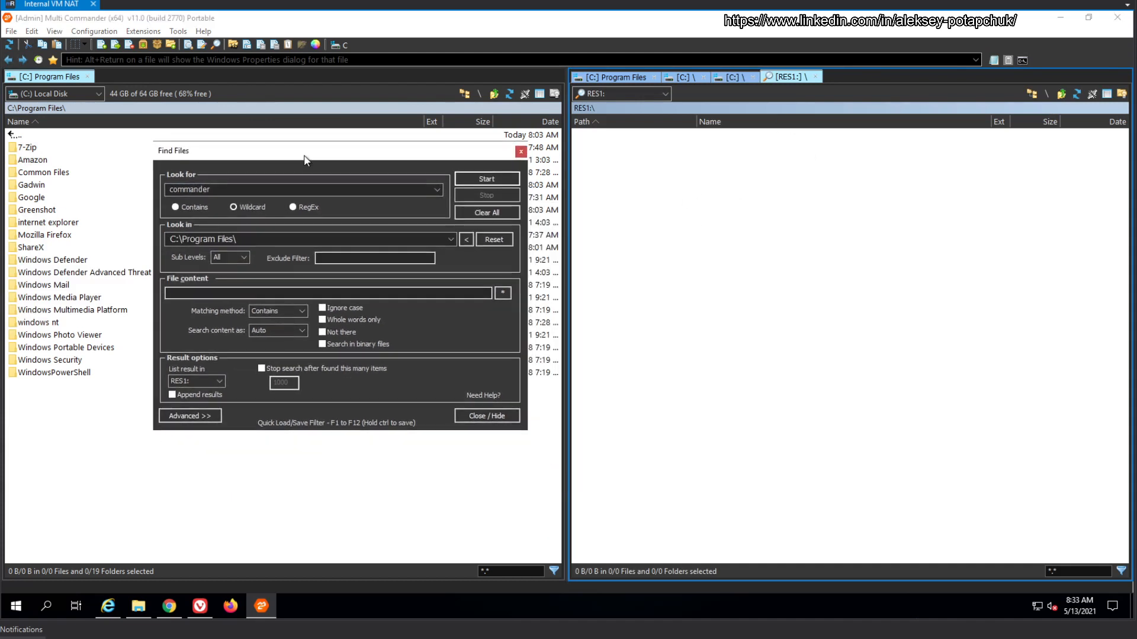
left_click(210, 209)
left_click(489, 176)
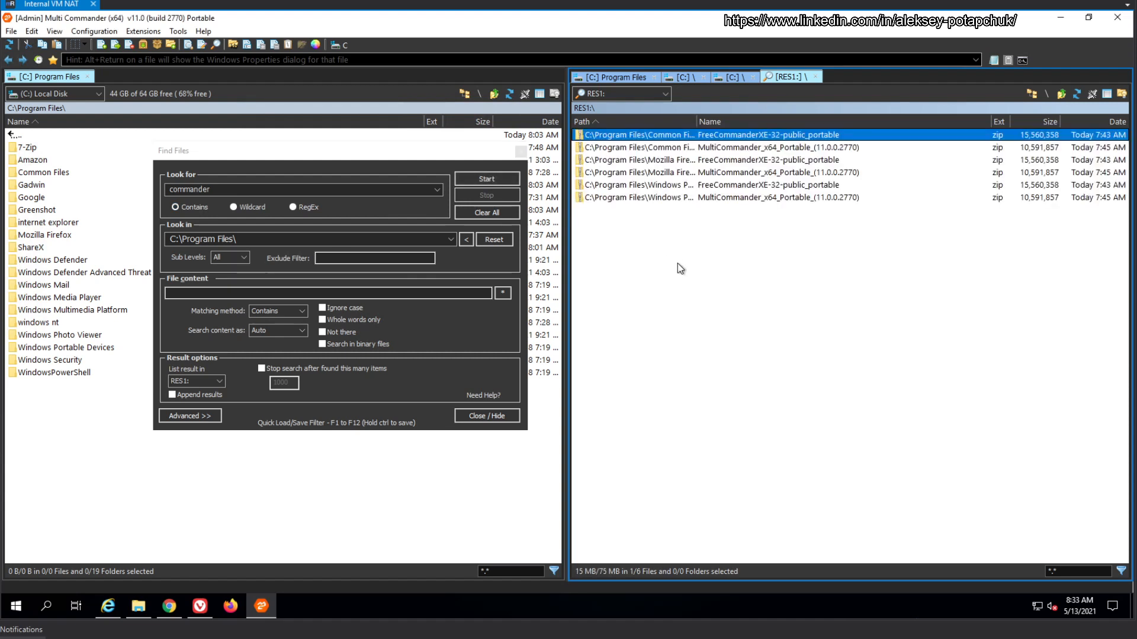
Step: Search C:\Program Files\ for "commander*" with Wildcard matching, and try the same term with Contains matching
left_click(281, 193)
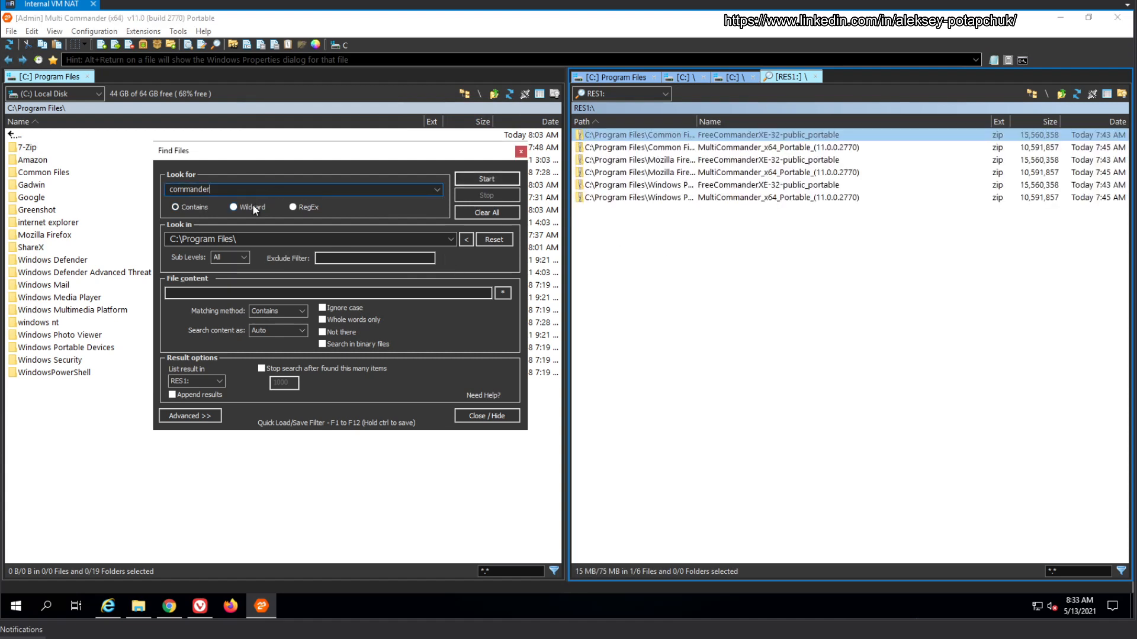
left_click(254, 207)
type("*")
left_click(483, 180)
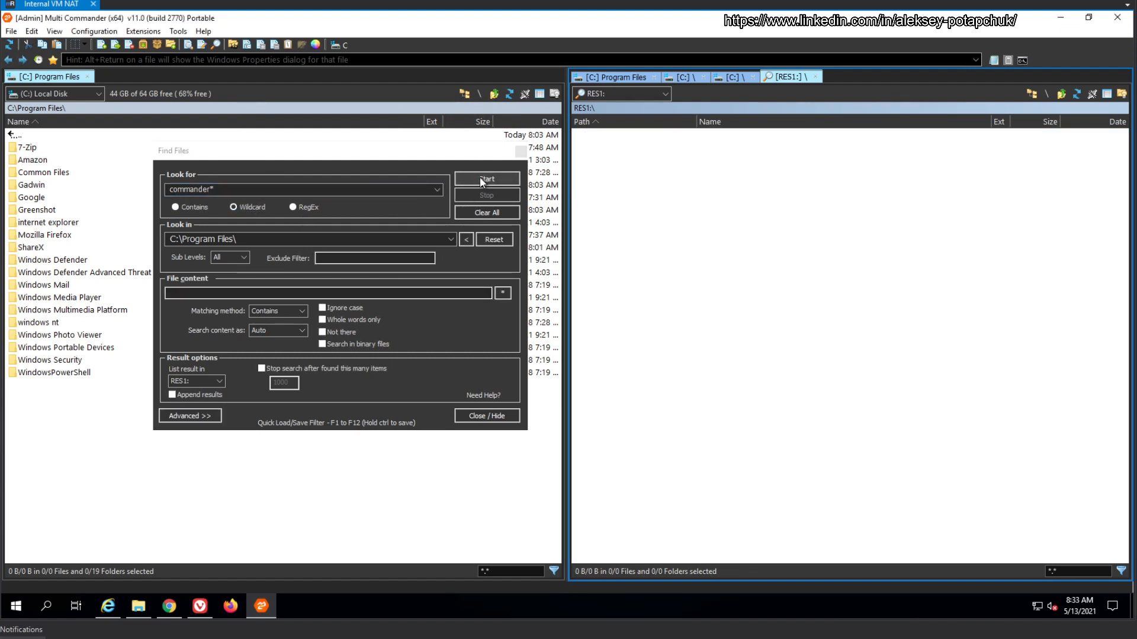
left_click(187, 207)
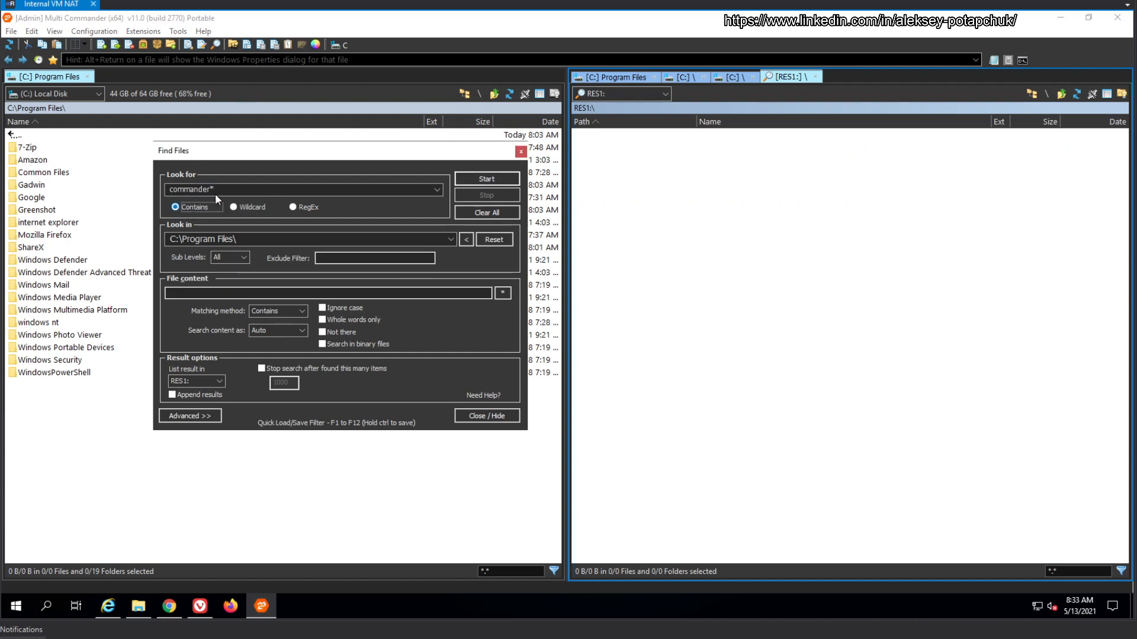
left_click(492, 179)
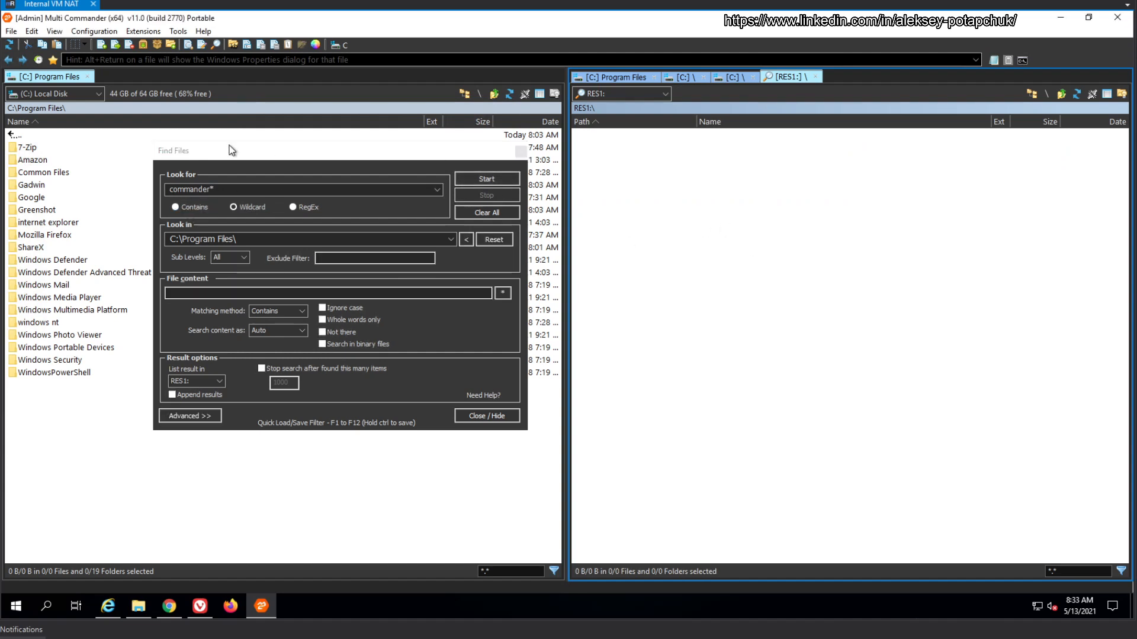
Step: Remove the asterisk from the search term and rerun the search for "commander" with Wildcard matching
left_click(234, 188)
key("BackSpace")
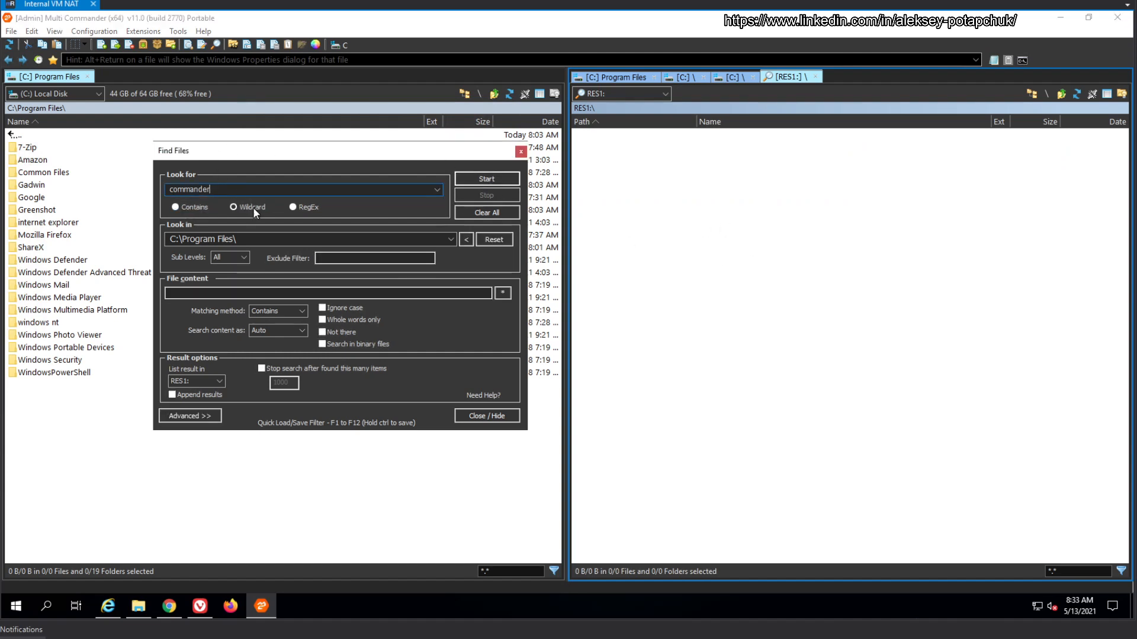
left_click(492, 180)
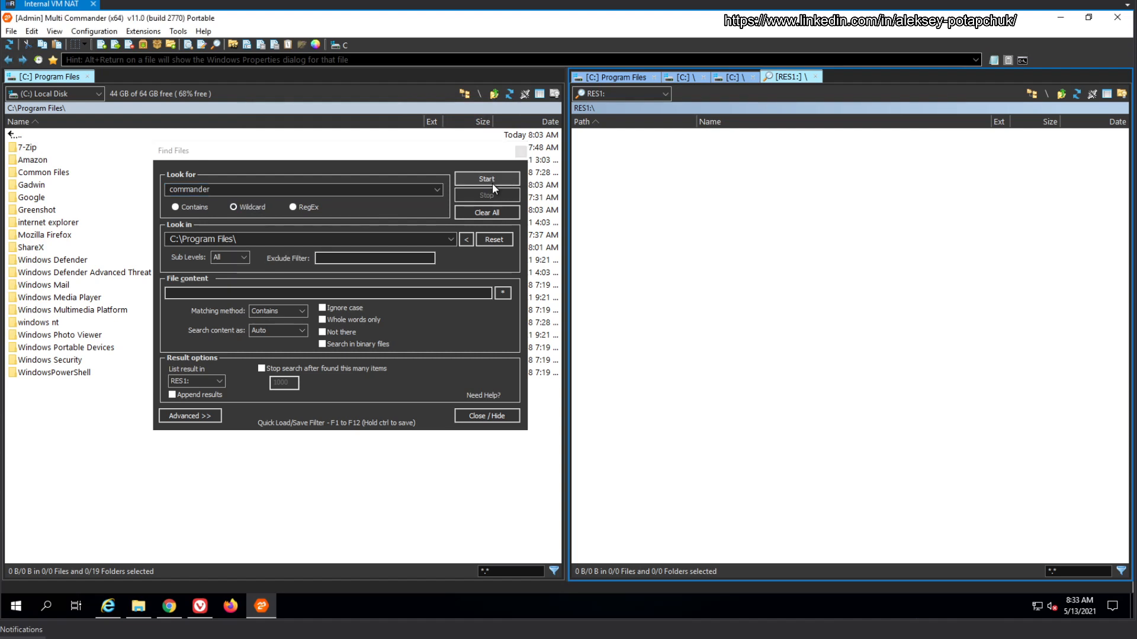
Step: Set the name matching back to Contains and rerun the "commander" search
left_click(191, 205)
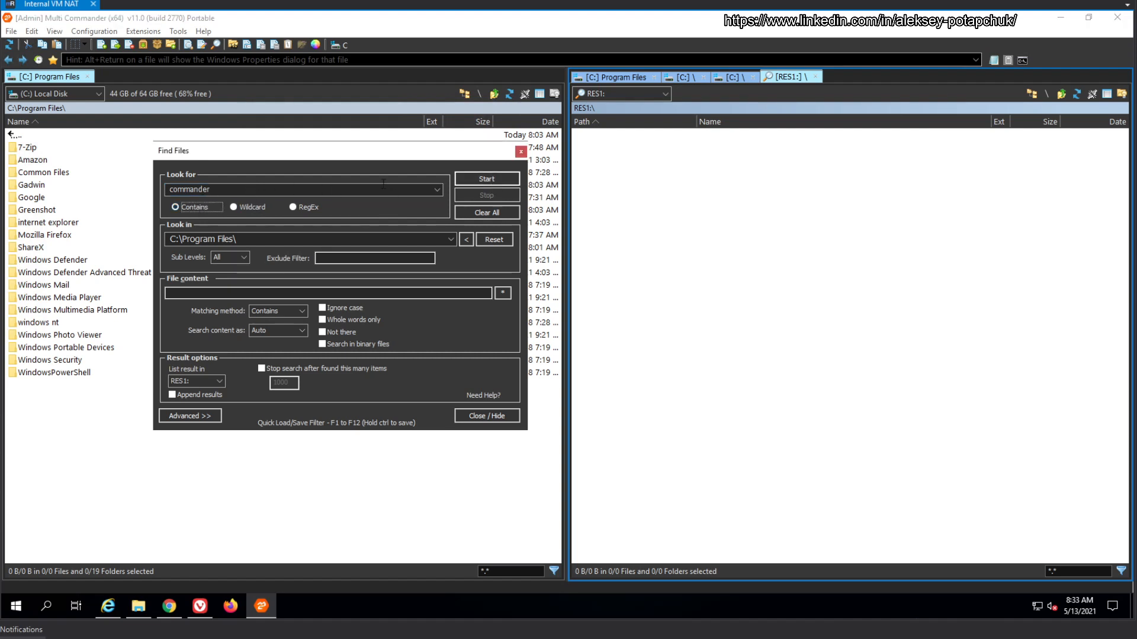
left_click(506, 182)
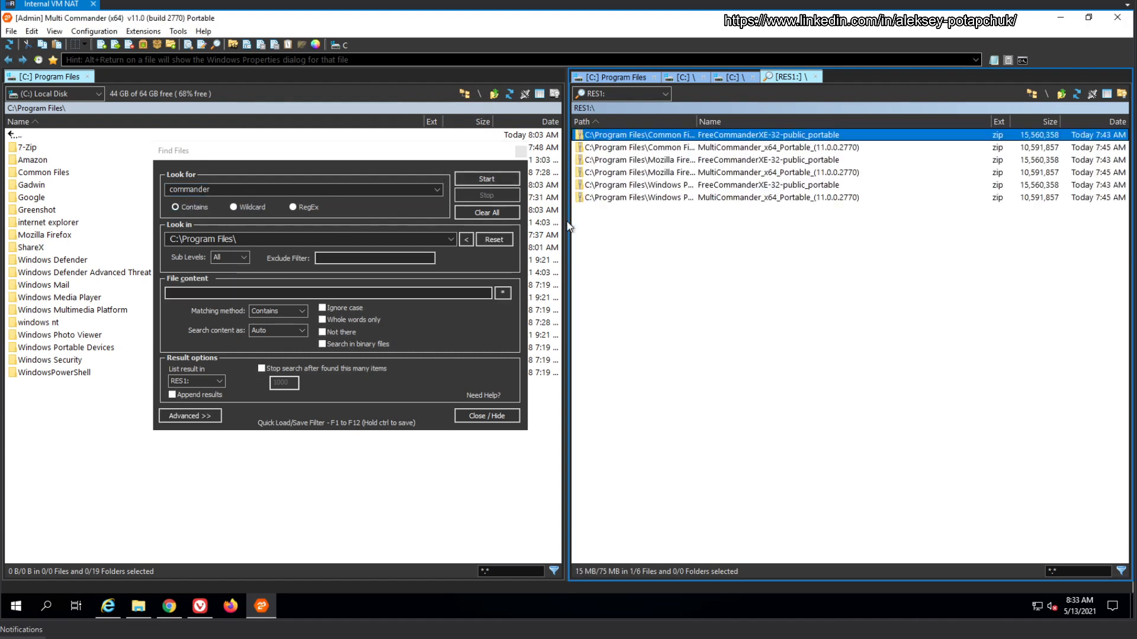
Step: Show the MultiCommander zip found under Common Files at its actual location in the other panel
left_click(723, 149)
right_click(723, 150)
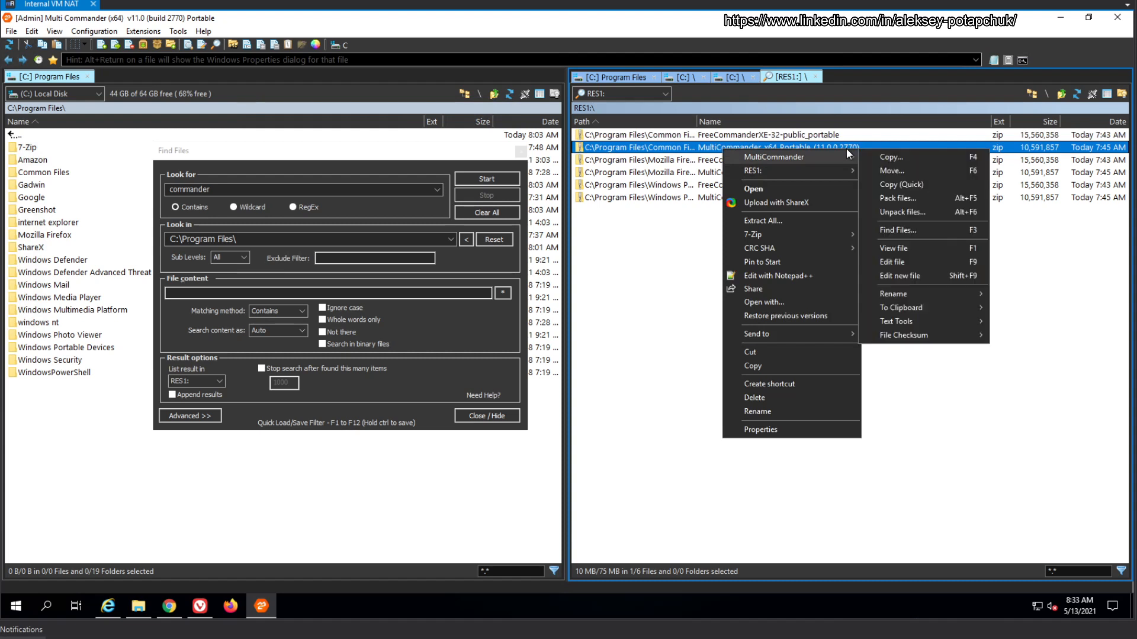
mouse_move(842, 154)
left_click(662, 216)
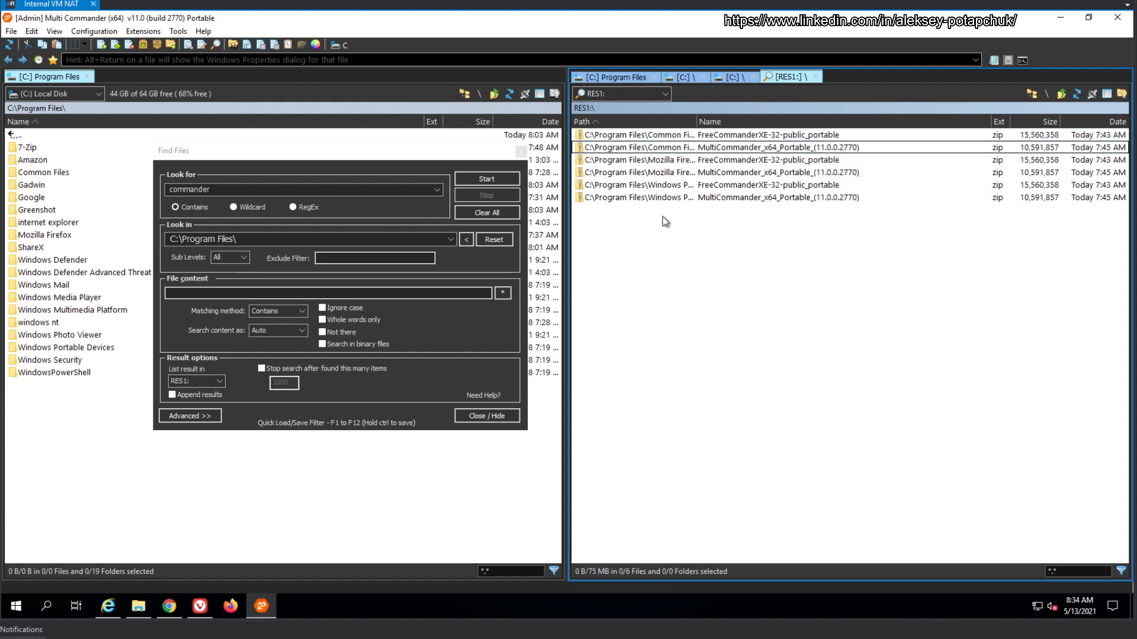
left_click(690, 150)
right_click(691, 150)
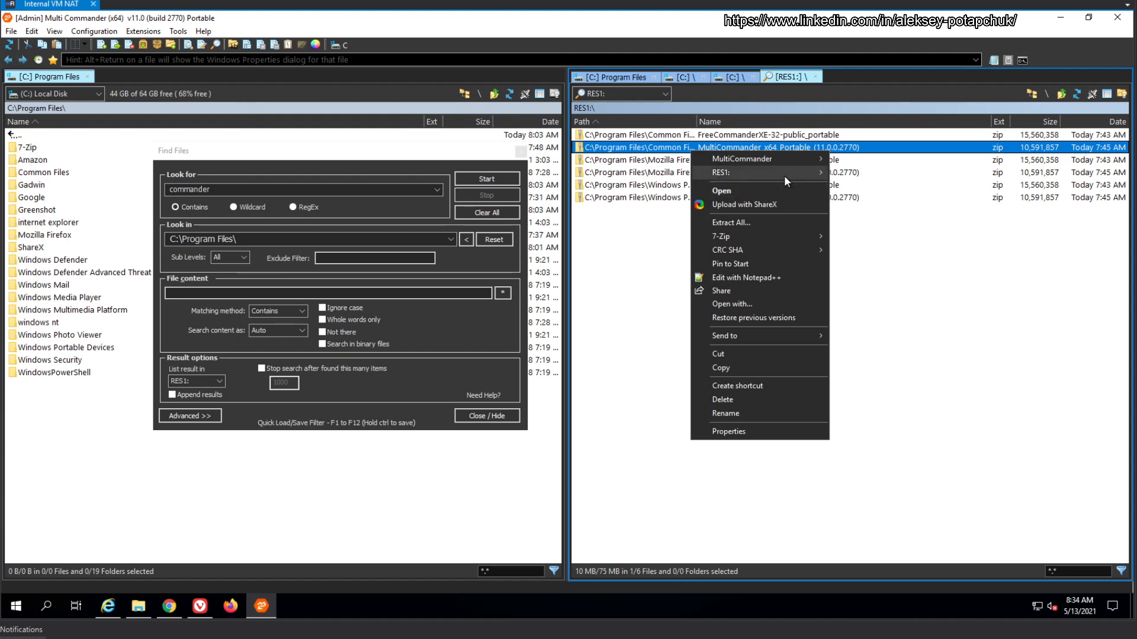
mouse_move(784, 176)
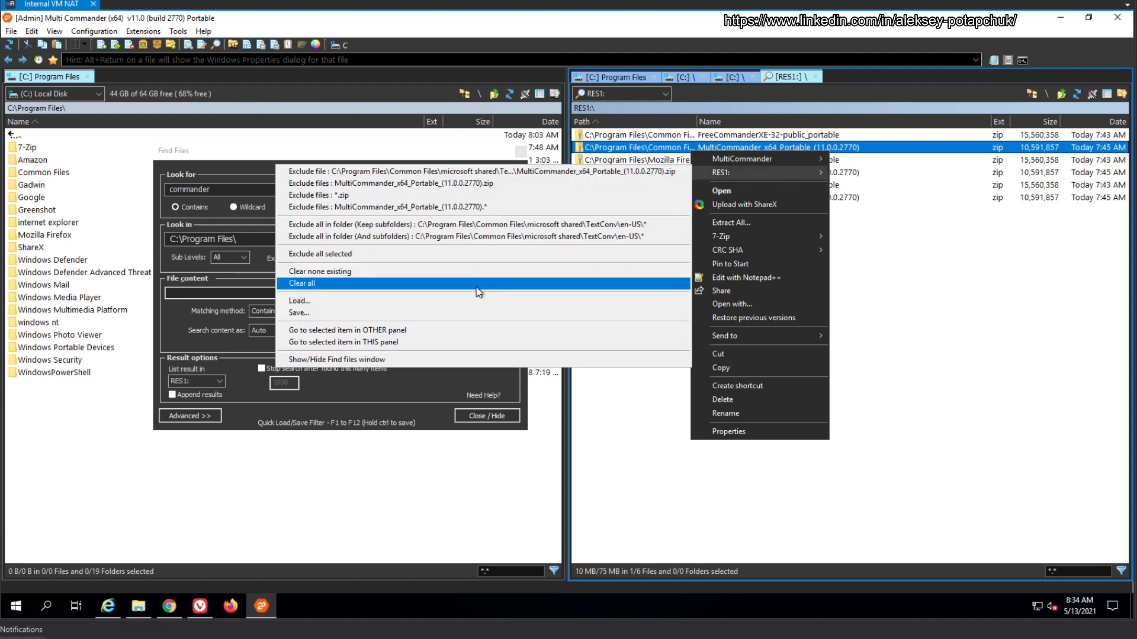
left_click(474, 332)
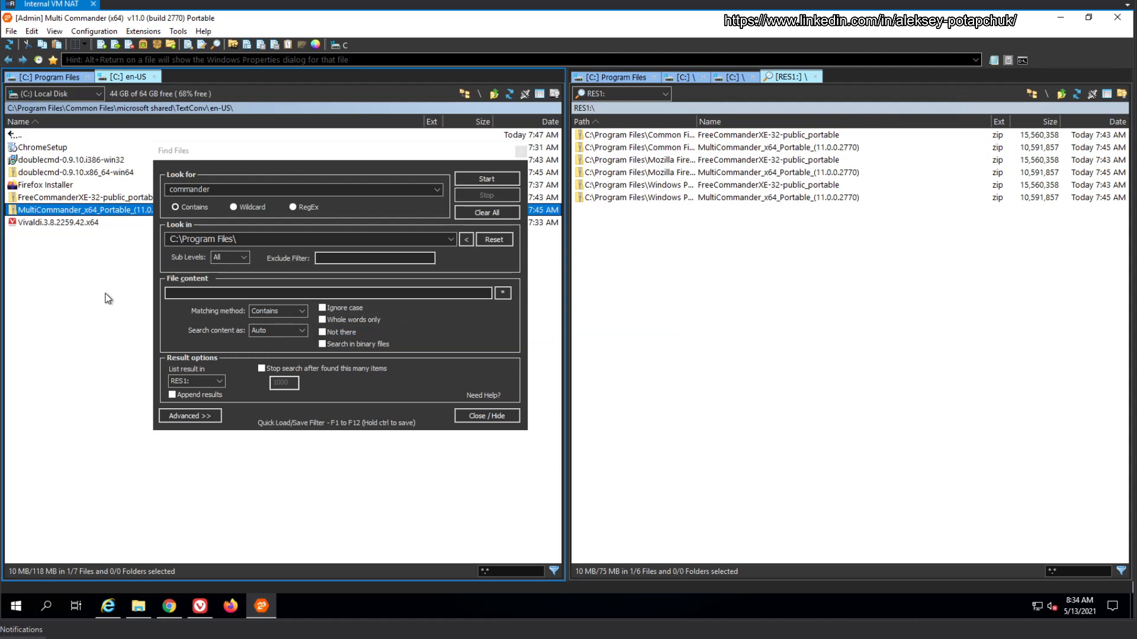
Step: Review the RES1 result options for the MultiCommander zip found in the Windows Photo Viewer folder
right_click(744, 198)
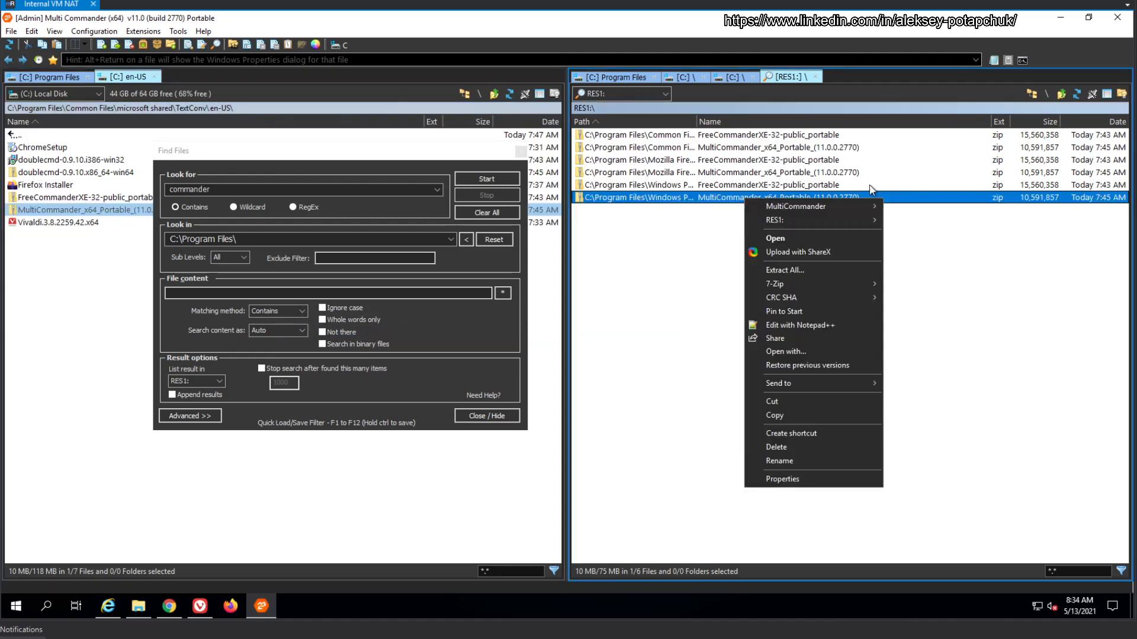
mouse_move(831, 222)
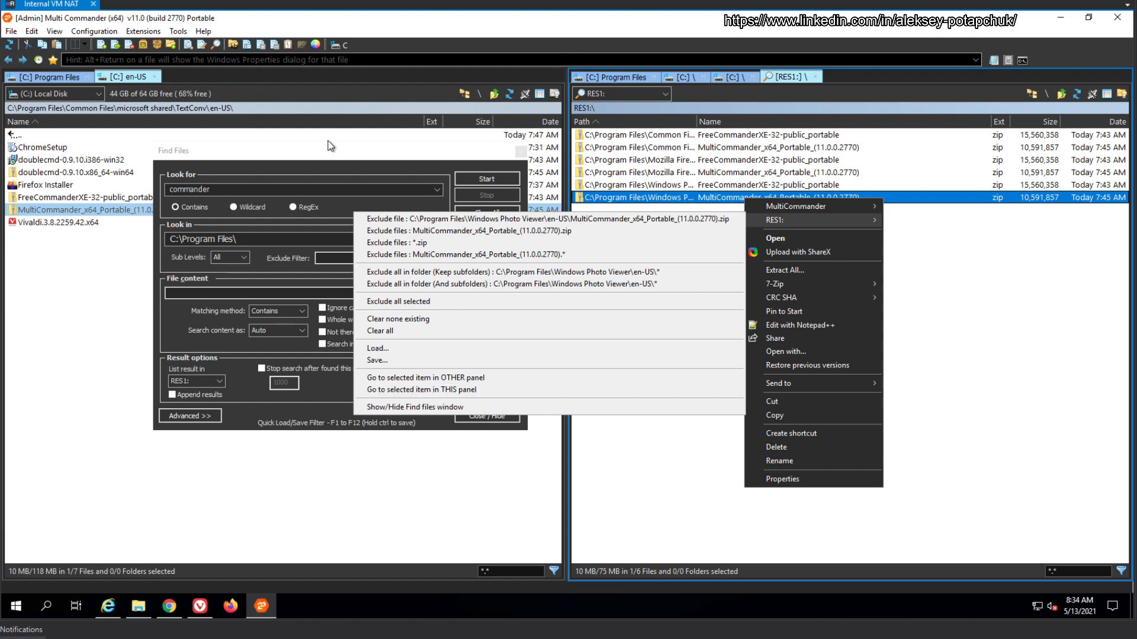
left_click(240, 171)
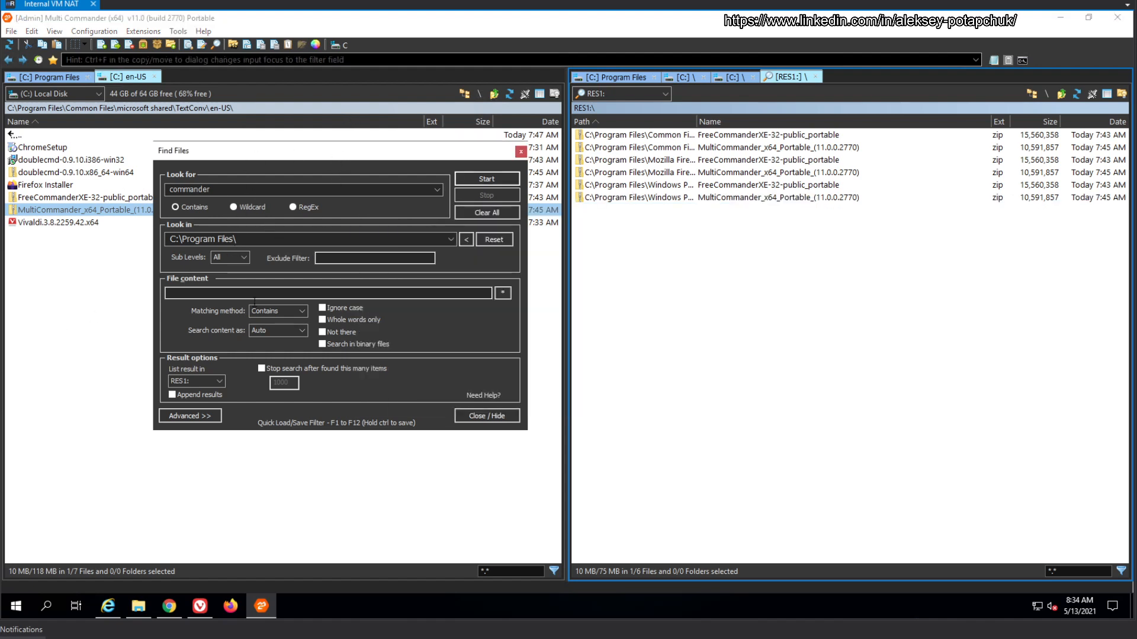
Step: Switch Find Files to its advanced view and move the dialog clear of the result names
left_click(220, 382)
left_click(220, 383)
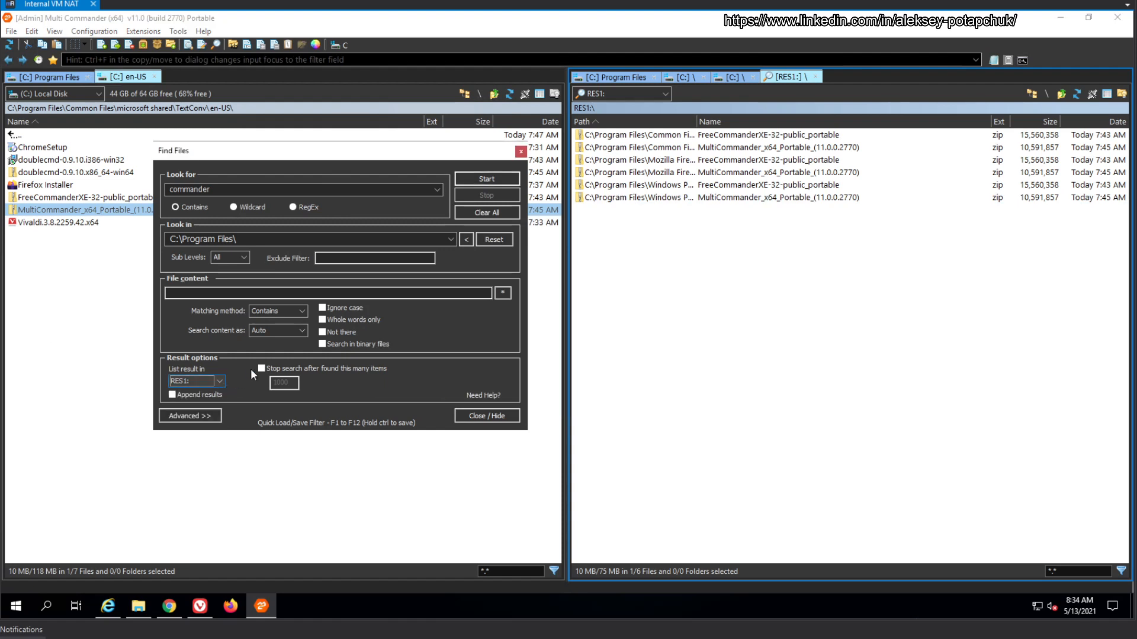
left_click(216, 412)
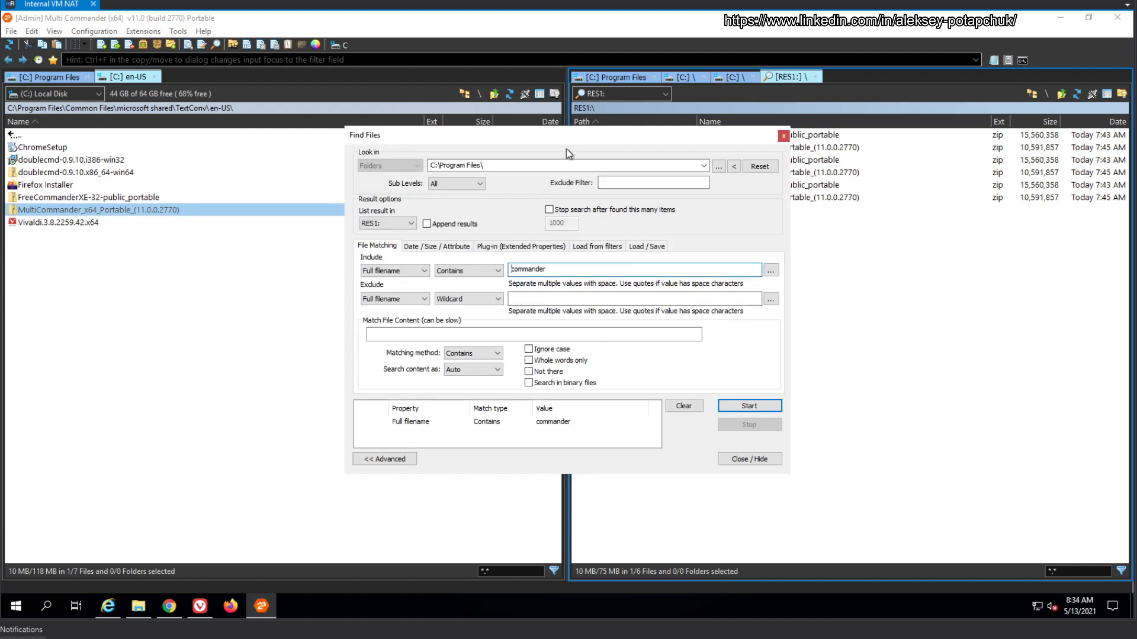
left_click_drag(566, 143, 397, 98)
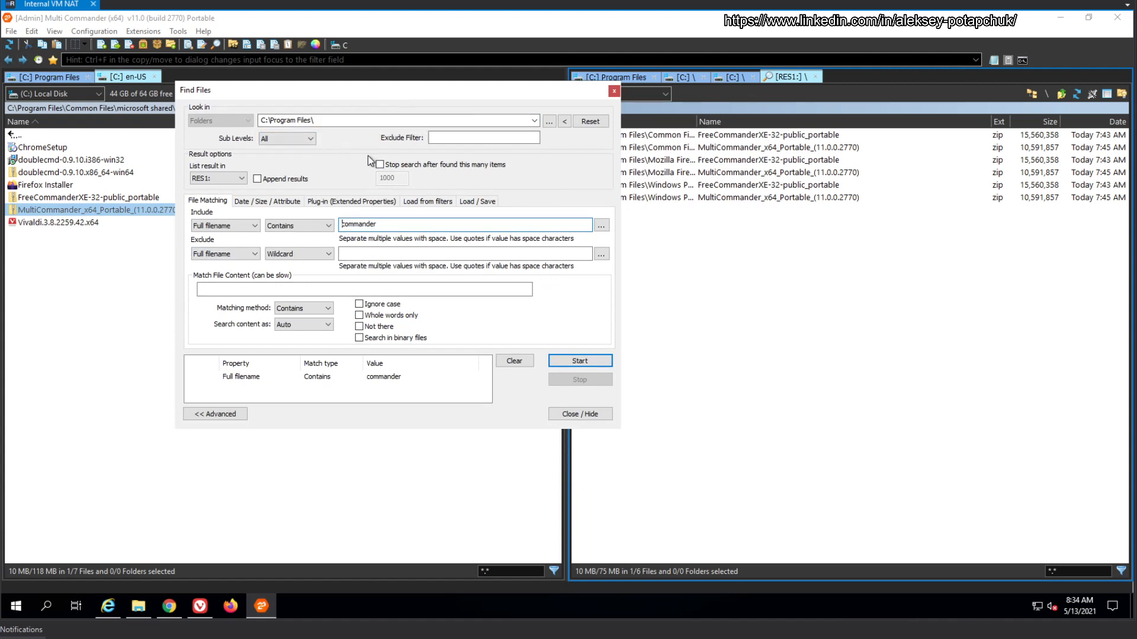
Step: Look through the advanced search pages for date, size and attributes, plug-in properties, filters and Load / Save, ending on File Matching
left_click(288, 201)
left_click(344, 203)
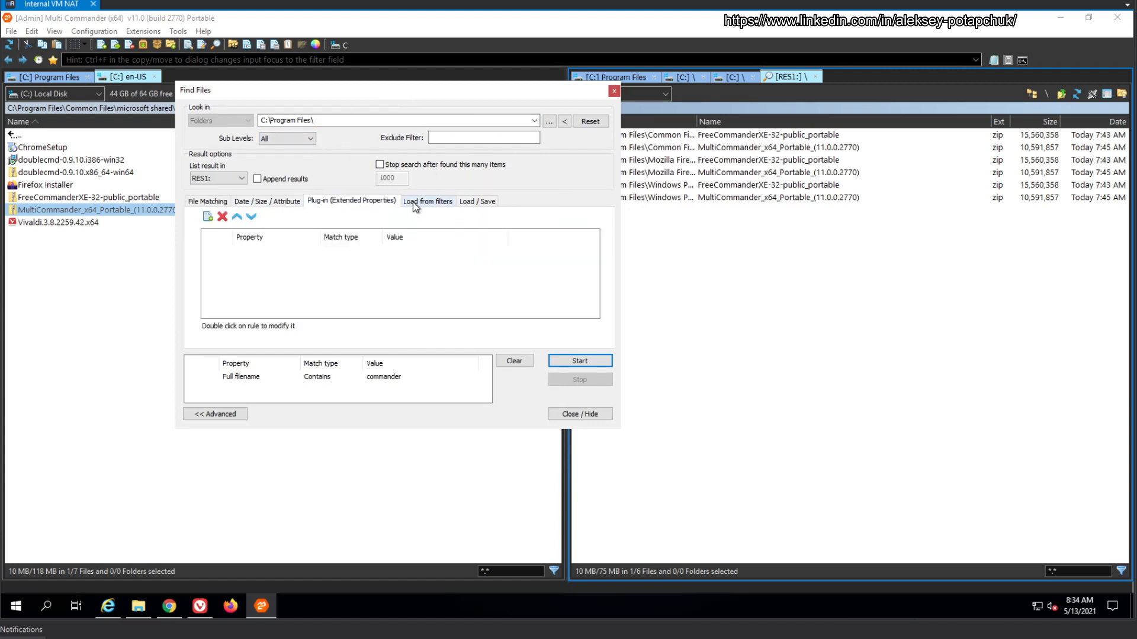
left_click(415, 203)
left_click(473, 202)
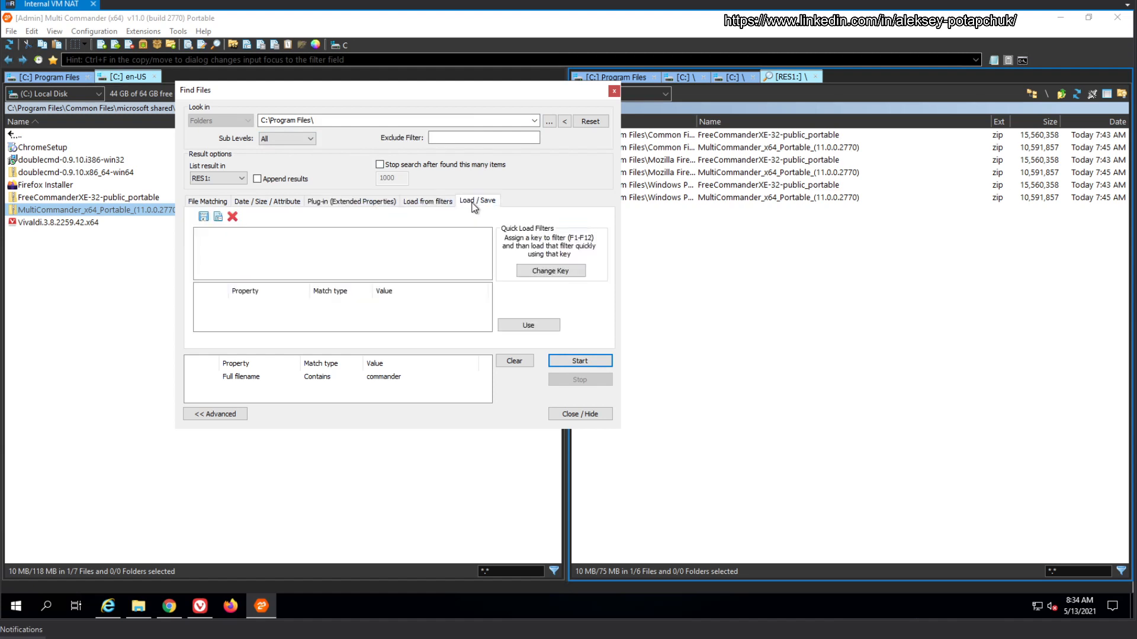
left_click(224, 202)
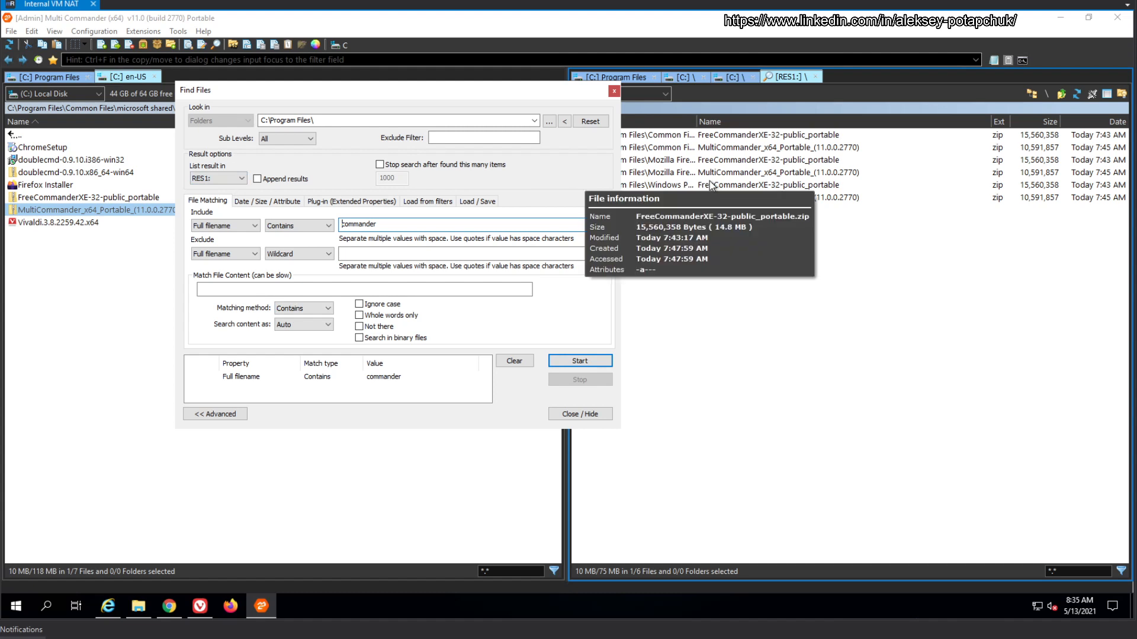
Step: Review the RES1 exclude, clear and go-to options for the FreeCommander zip in the Windows Photo Viewer folder
right_click(738, 187)
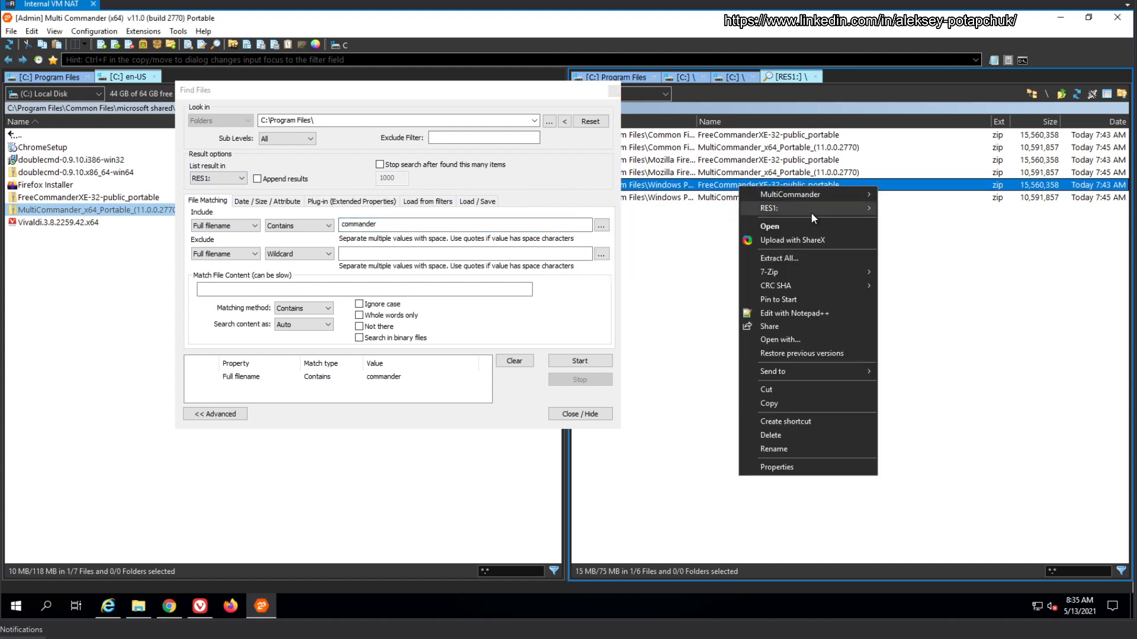
mouse_move(811, 212)
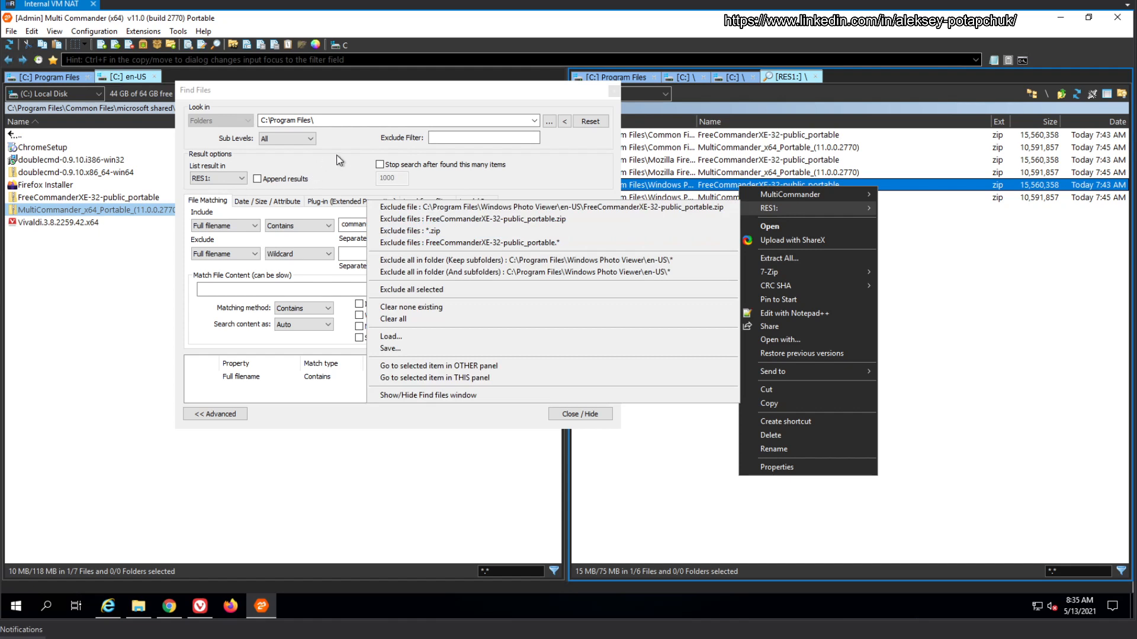
left_click(341, 162)
Step: Search c:\windows for file names containing "commander" and stop the running search
left_click(416, 121)
type("c:\\wind")
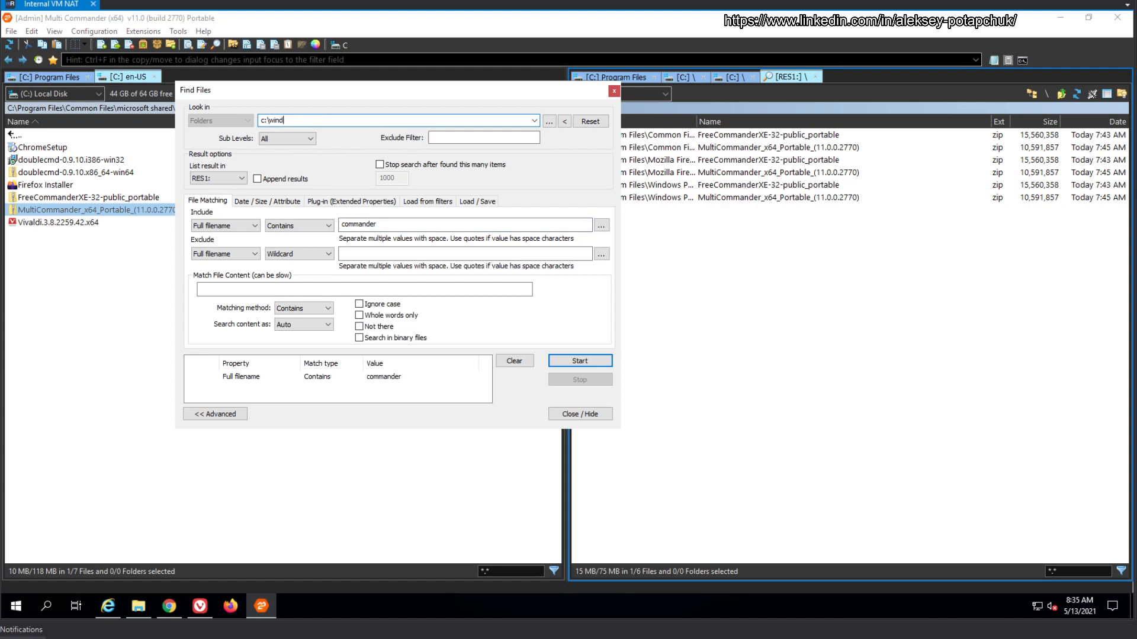
key("Tab")
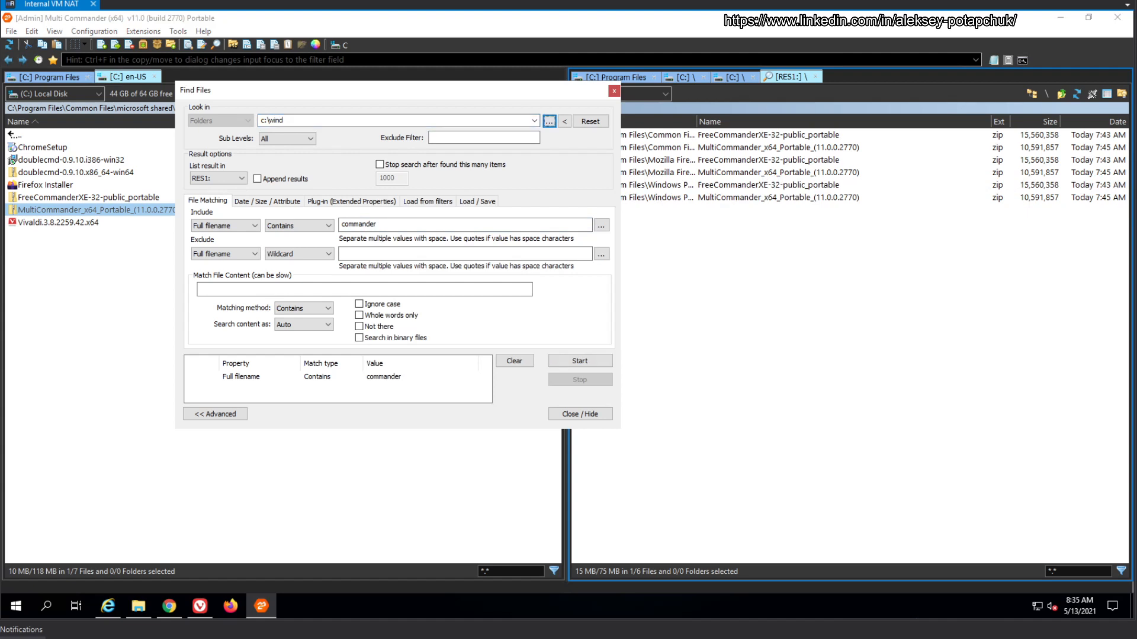
left_click(386, 119)
type("c:\\windows")
key("Return")
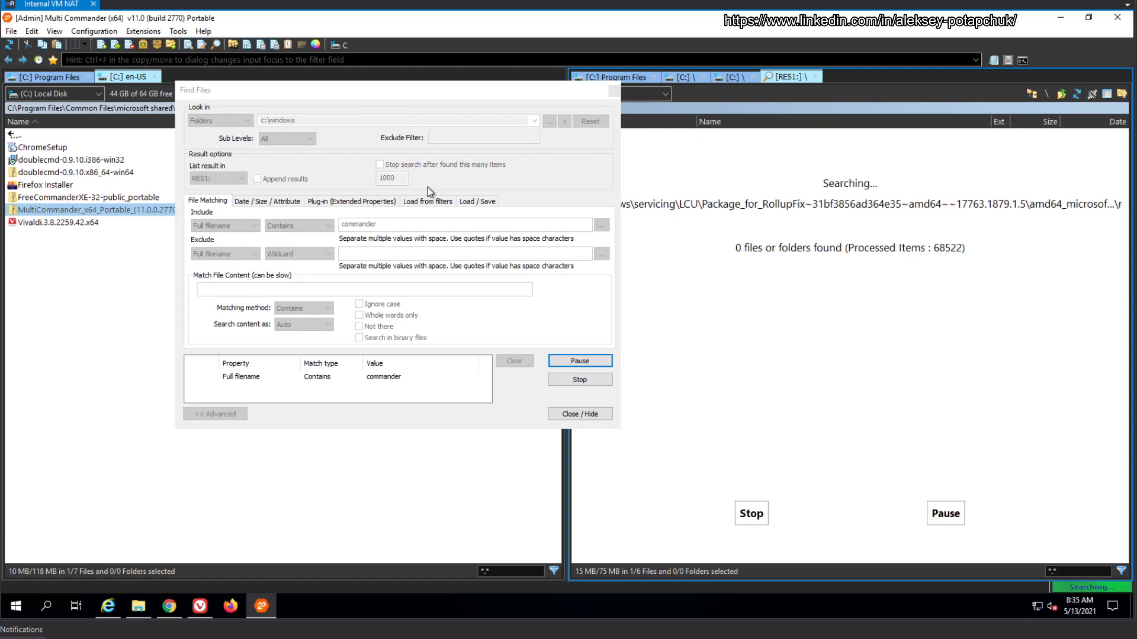
left_click(590, 379)
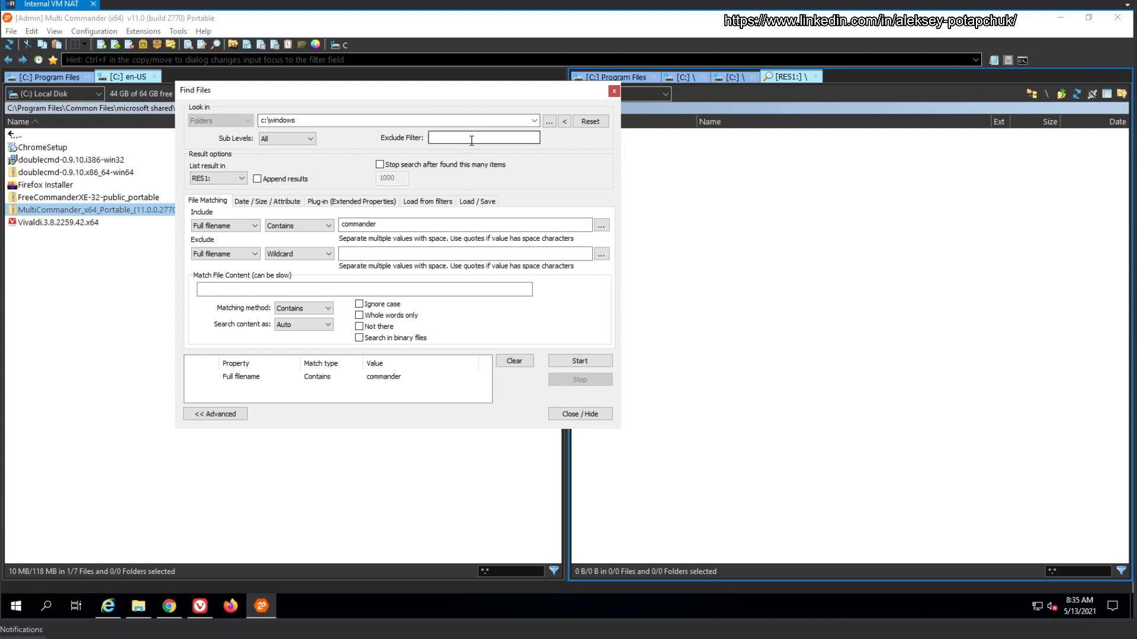
Step: Search c:\windows for "*.jpg" with Wildcard matching and stop the search to list the files found so far
left_click(412, 224)
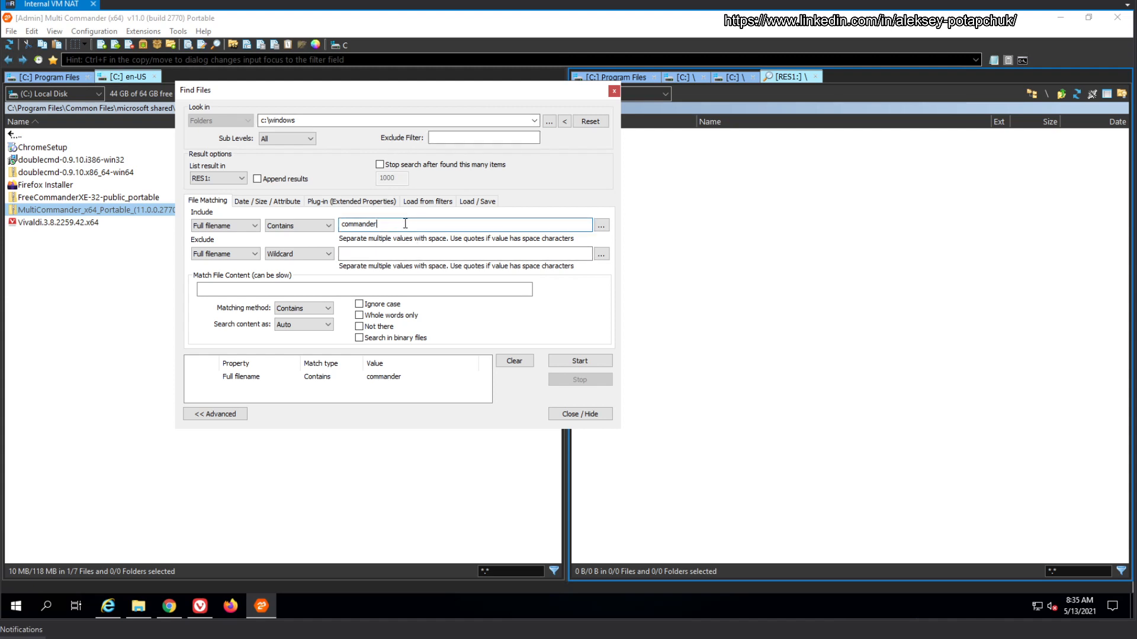
key("ctrl+a")
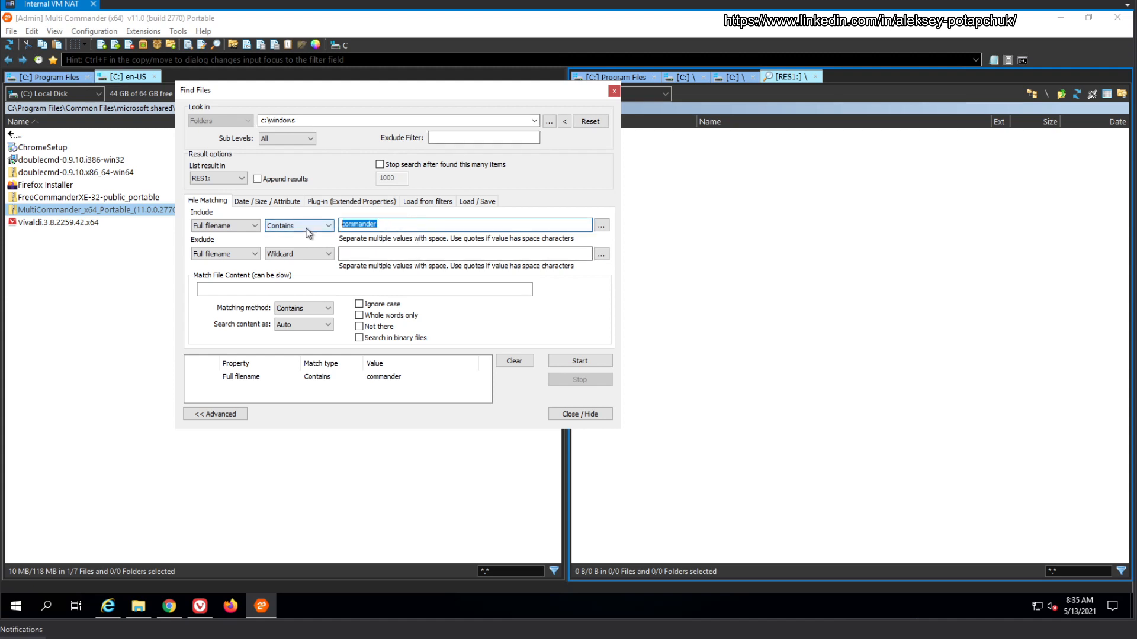
type("*.jpg")
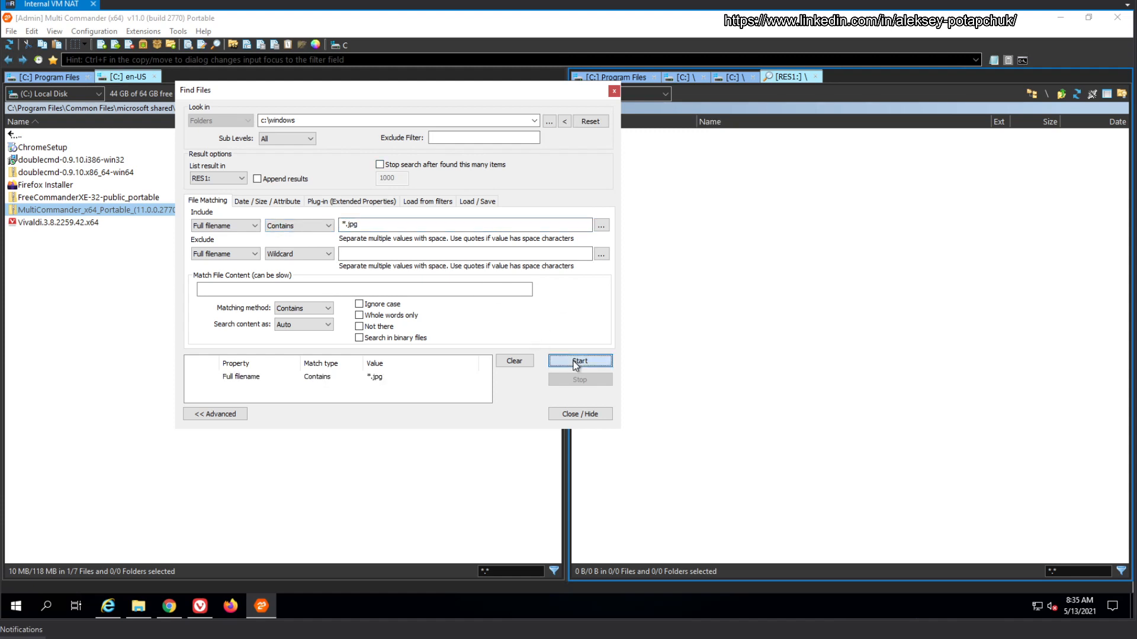
left_click(580, 362)
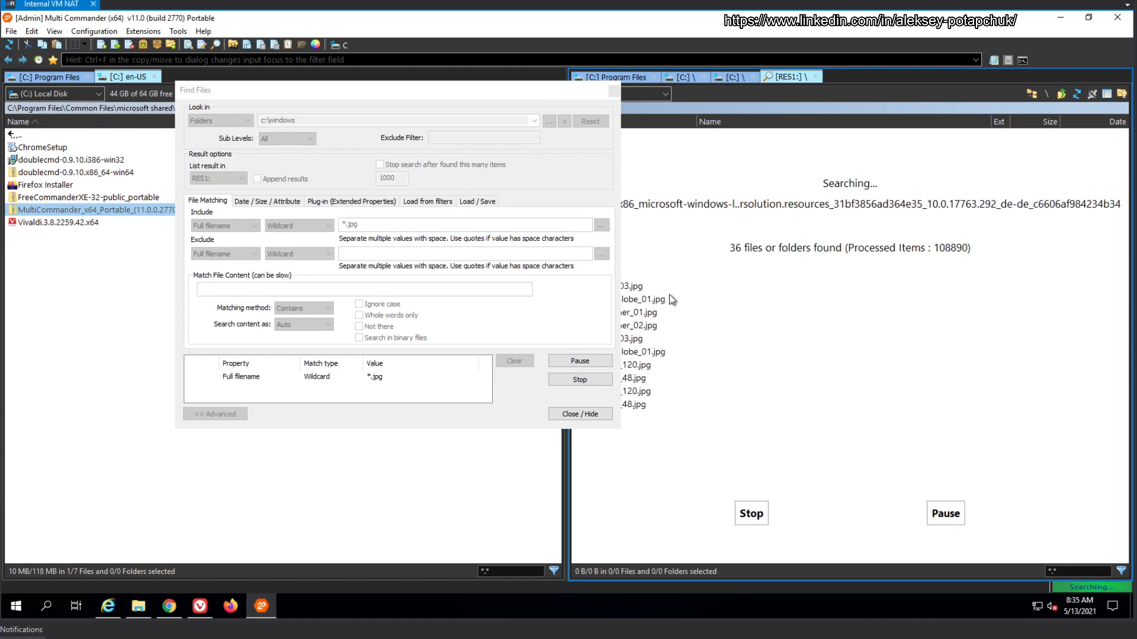
left_click_drag(457, 95, 315, 89)
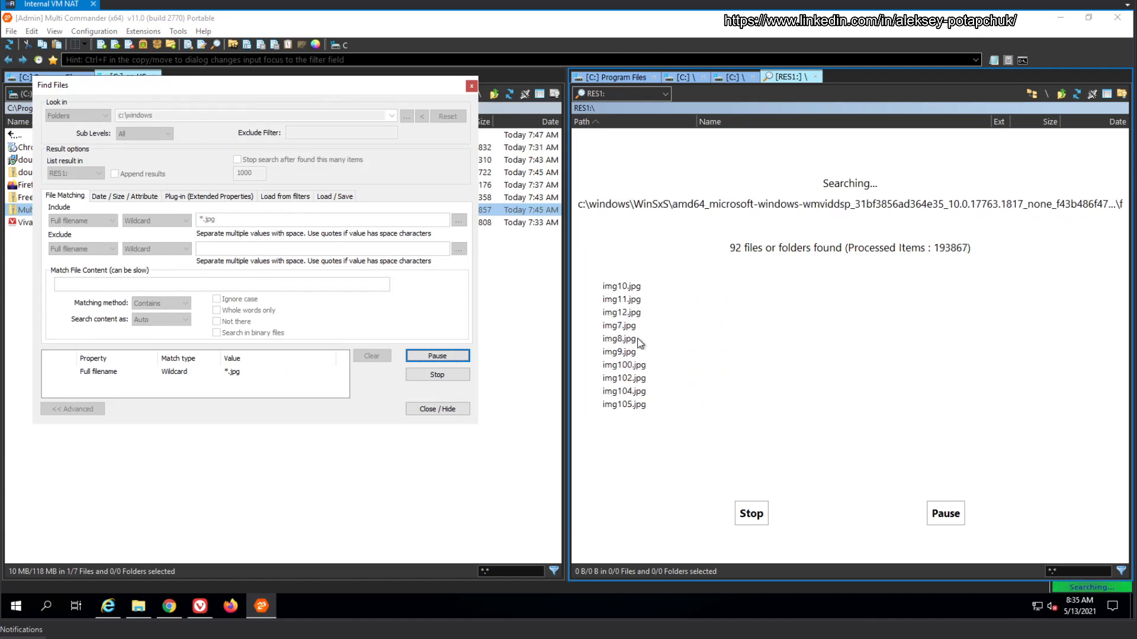
left_click(752, 512)
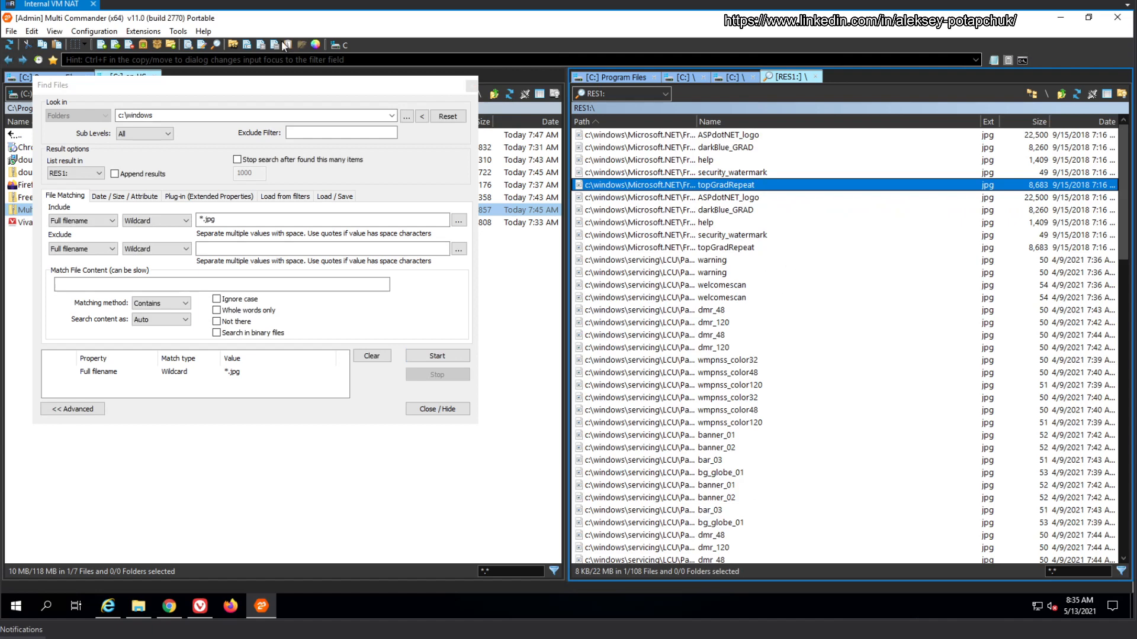
Step: Close Find Files and show the found wallpaper img3.jpg at its folder location in the other panel
left_click_drag(309, 94, 310, 148)
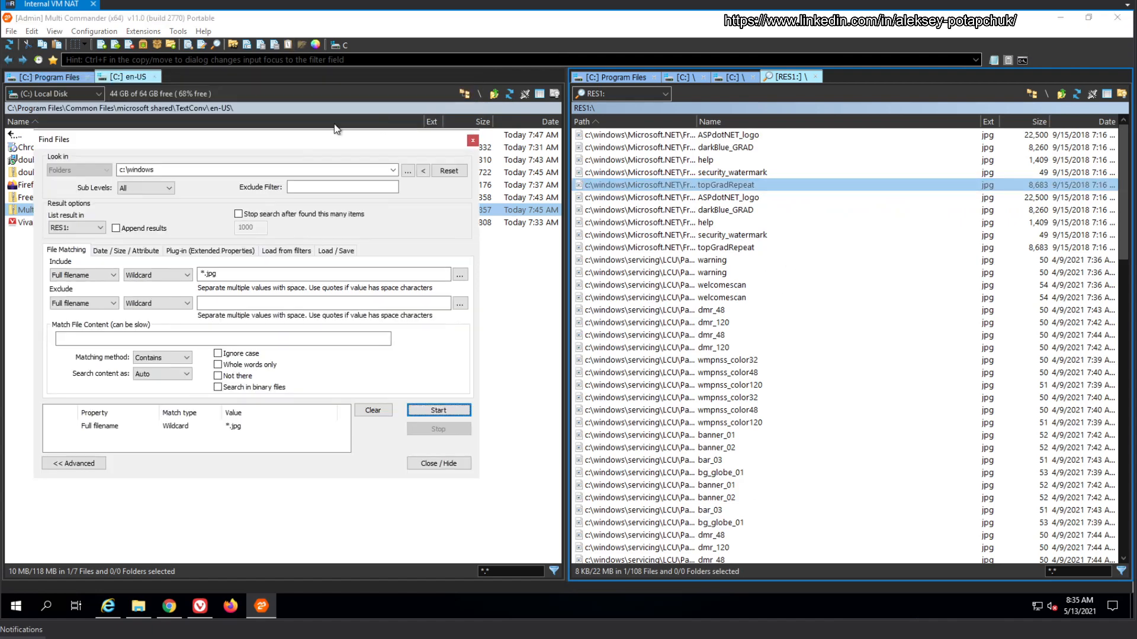
left_click(472, 141)
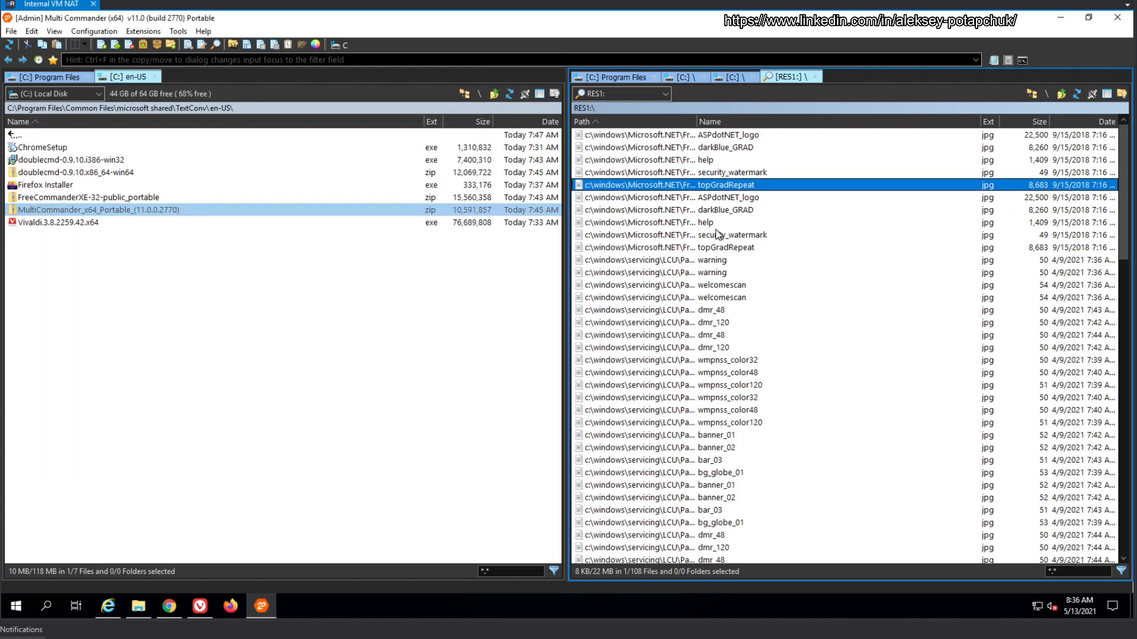
scroll(702, 295, "down", 6)
scroll(700, 295, "down", 7)
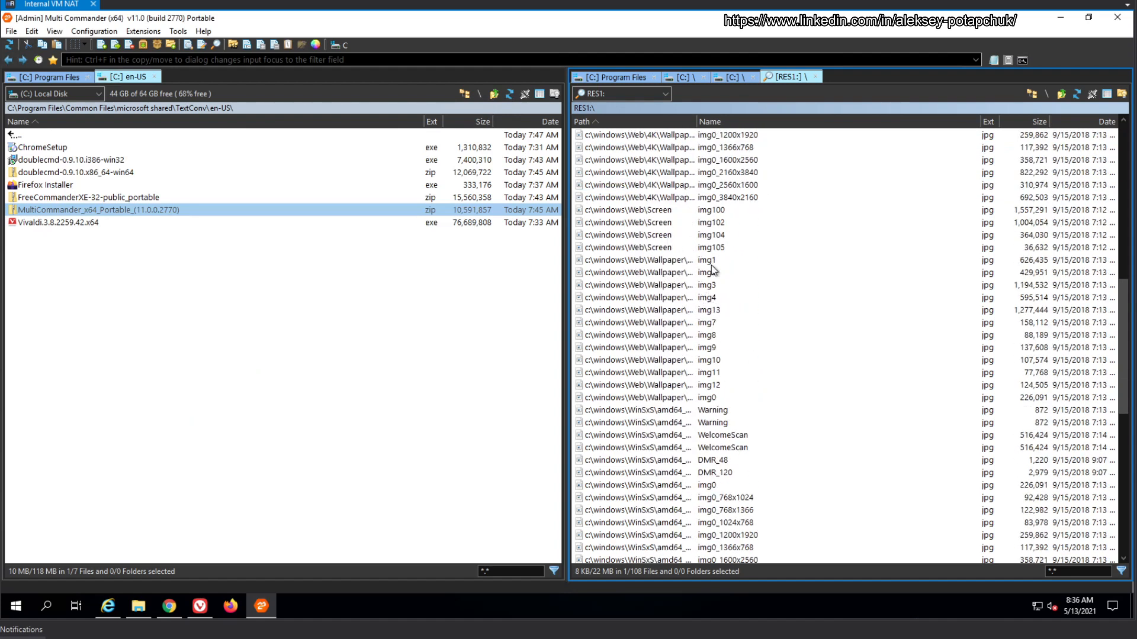
right_click(666, 284)
mouse_move(751, 281)
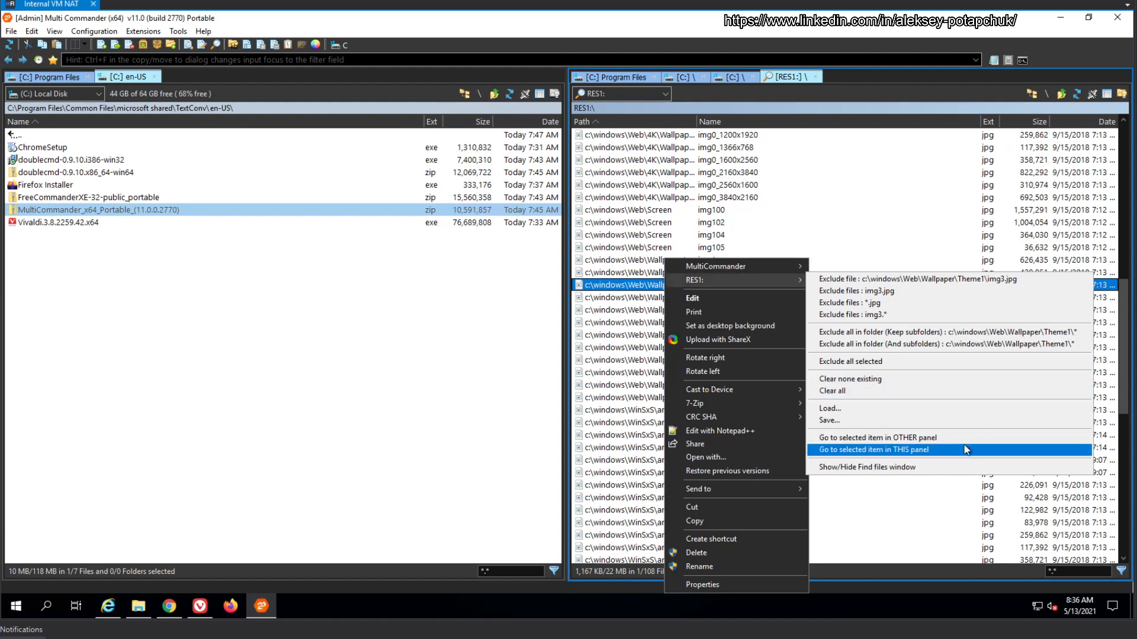
left_click(858, 439)
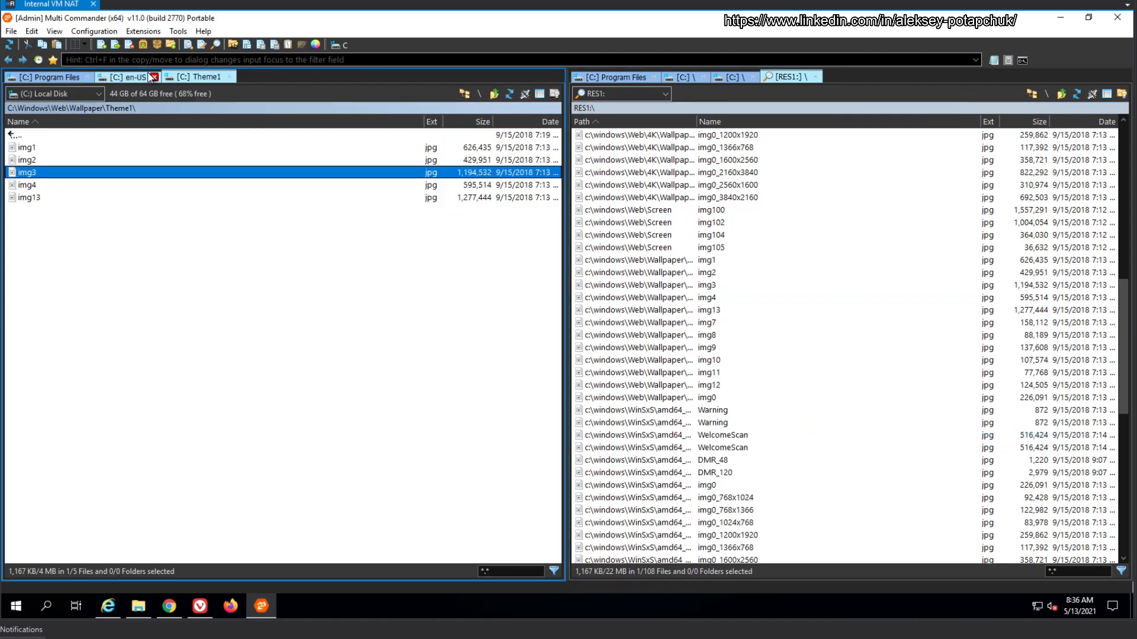
Step: Look through the list of .jpg files found in c:\windows
left_click(883, 301)
scroll(841, 321, "up", 3)
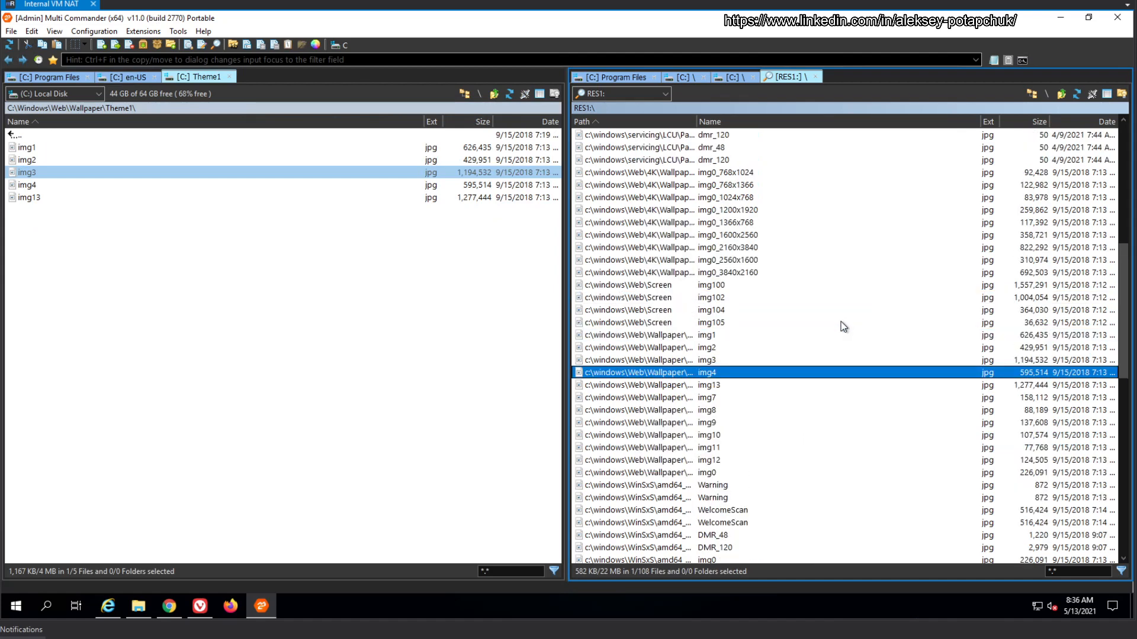
scroll(834, 319, "down", 4)
scroll(846, 308, "up", 11)
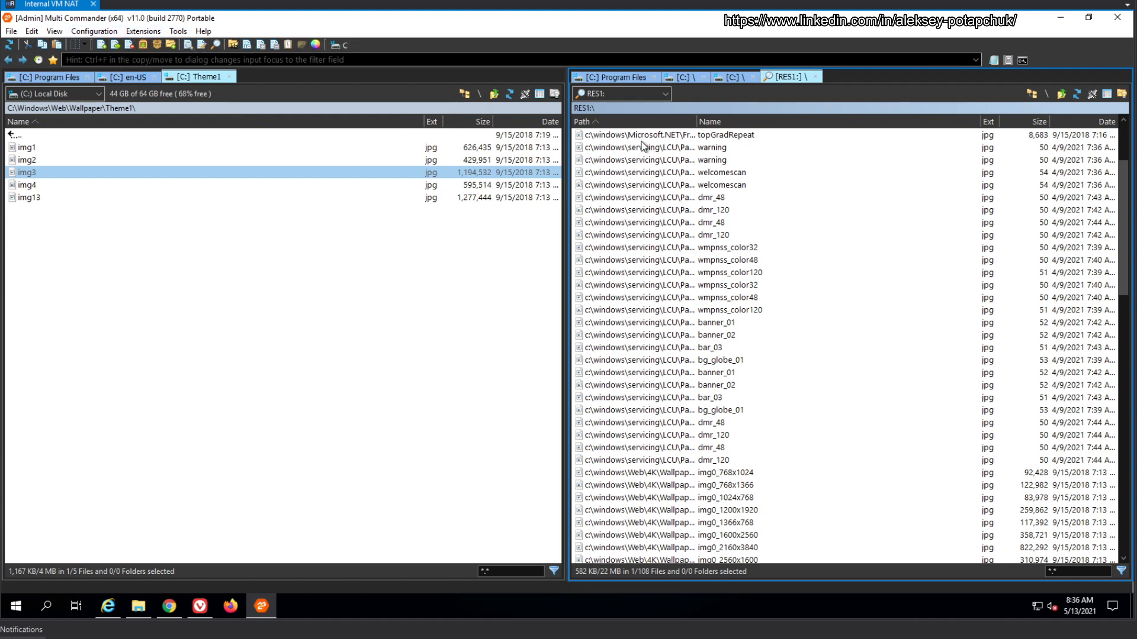
Step: Display the .jpg search results as a Thumbnail List and look through the image previews
right_click(666, 201)
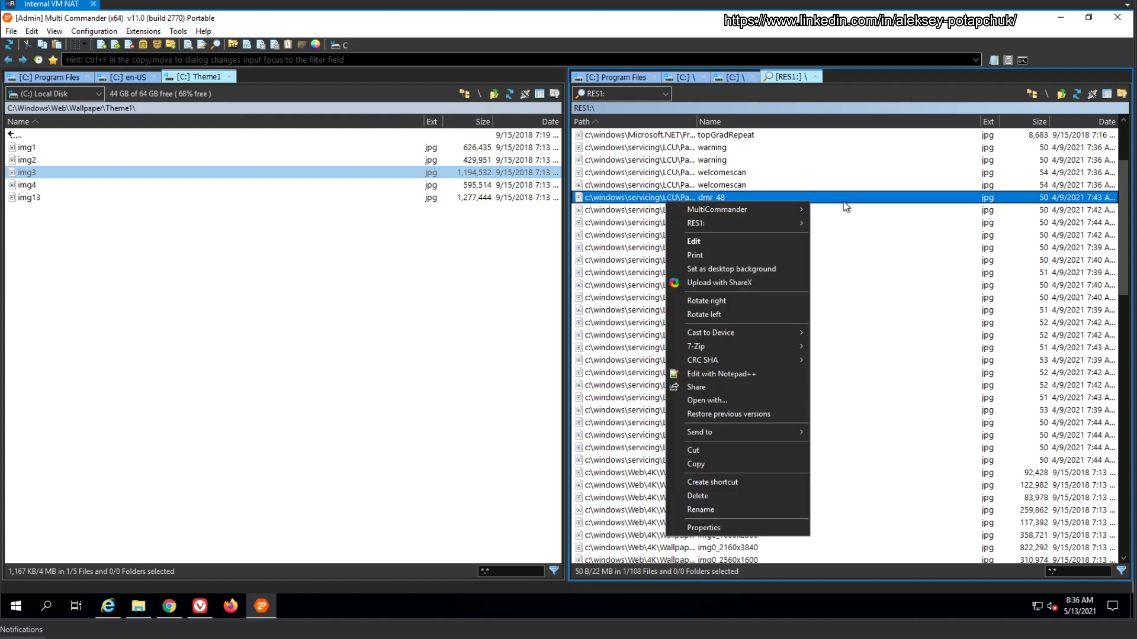
left_click(1107, 94)
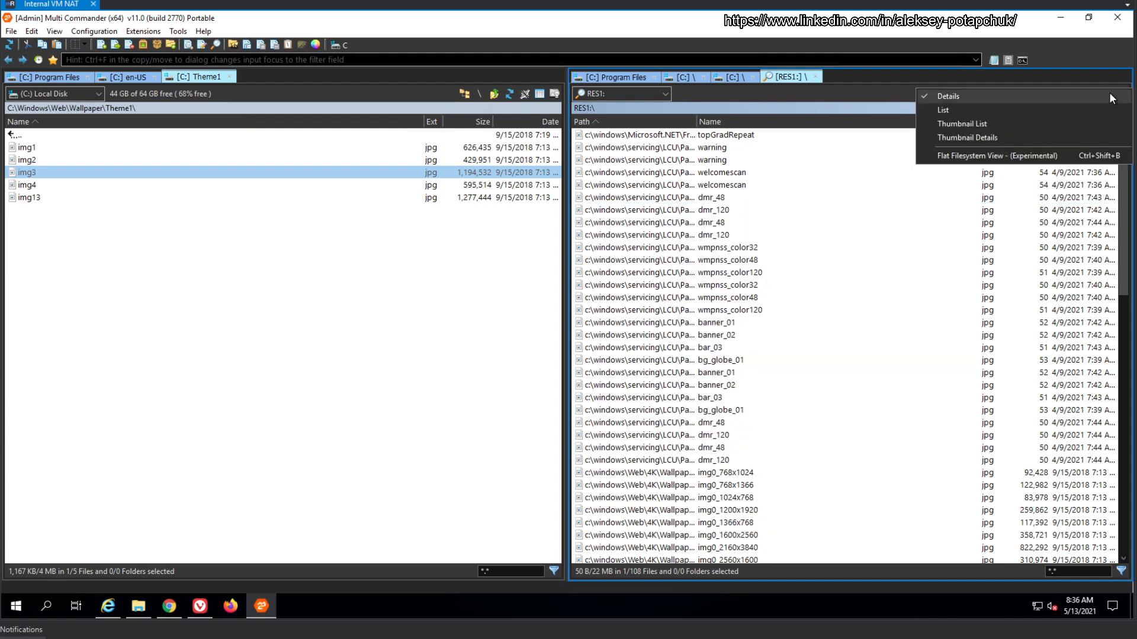
left_click(1057, 124)
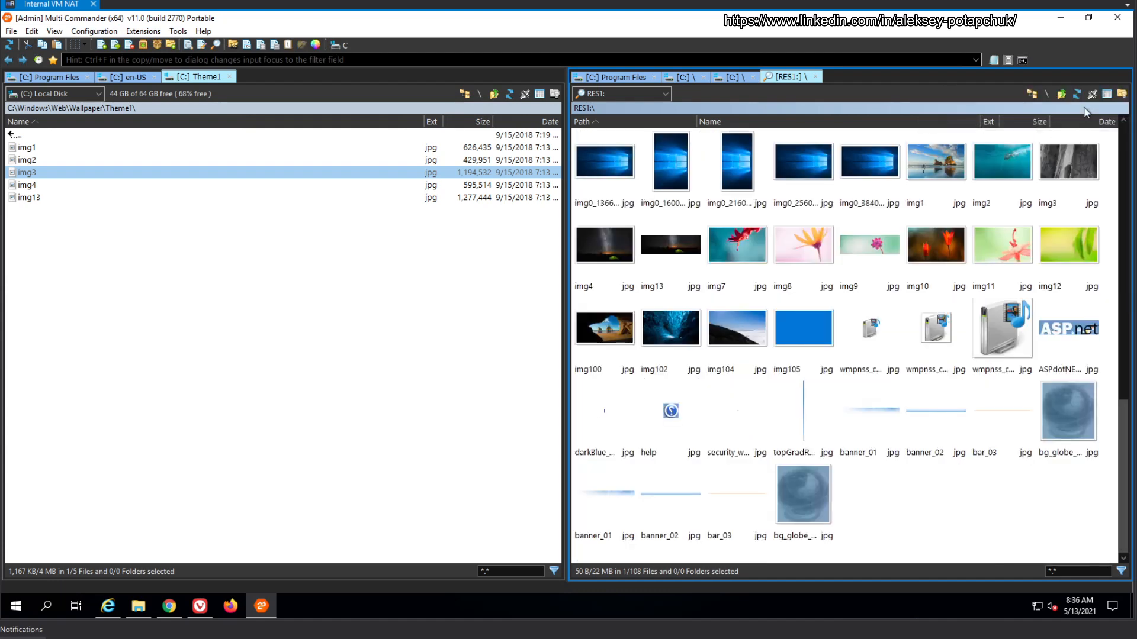
left_click(1114, 95)
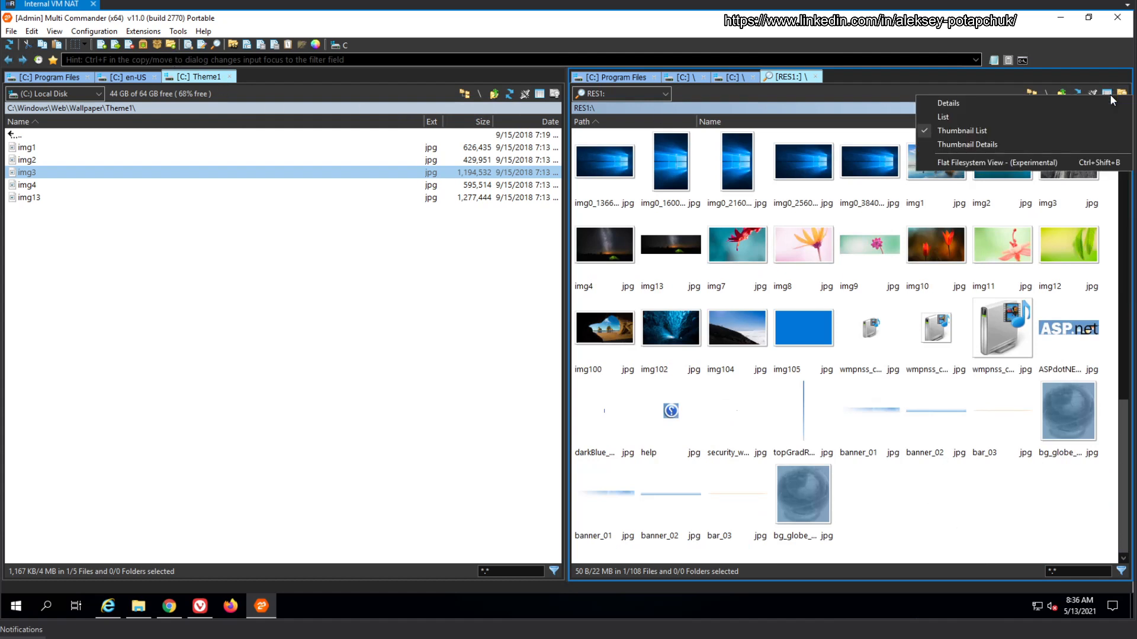
left_click(961, 527)
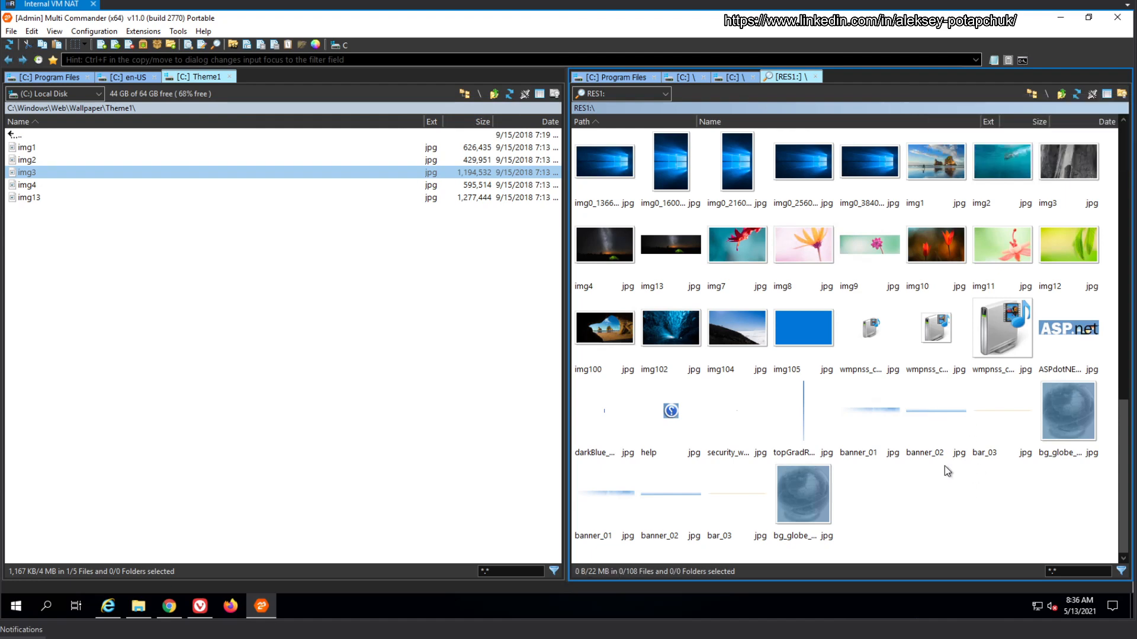
scroll(943, 377, "up", 7)
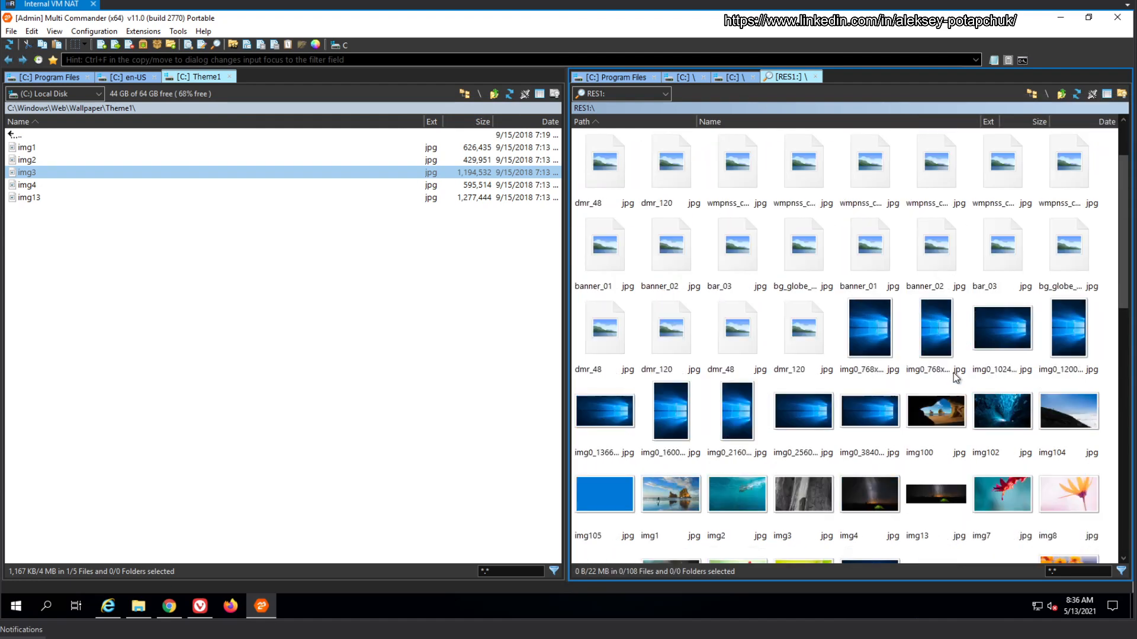
scroll(959, 382, "down", 5)
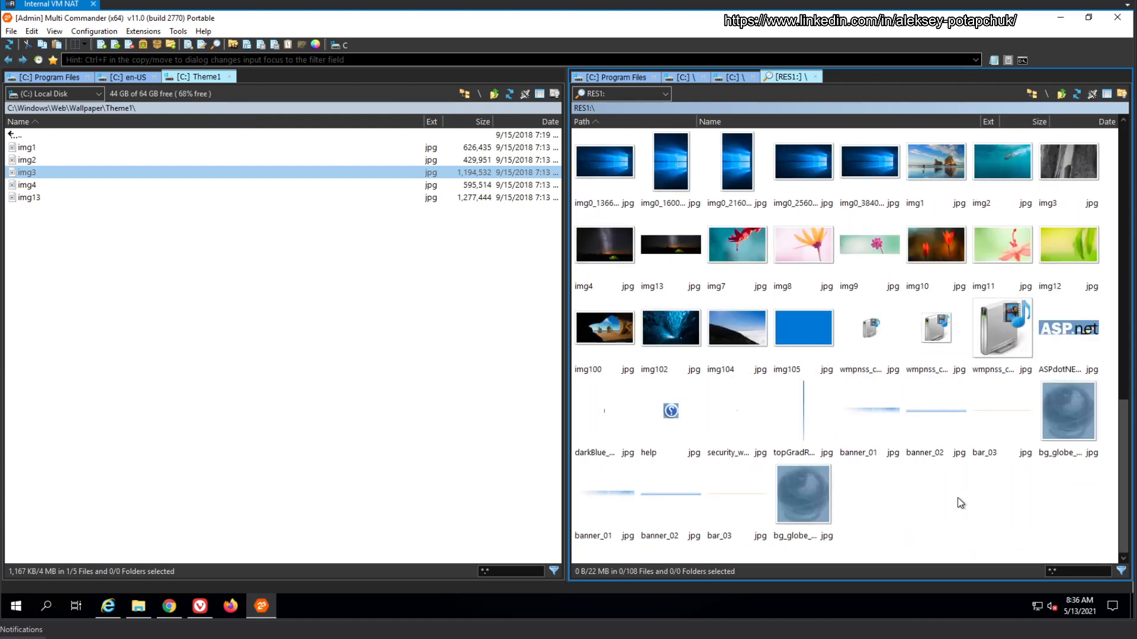
right_click(925, 503)
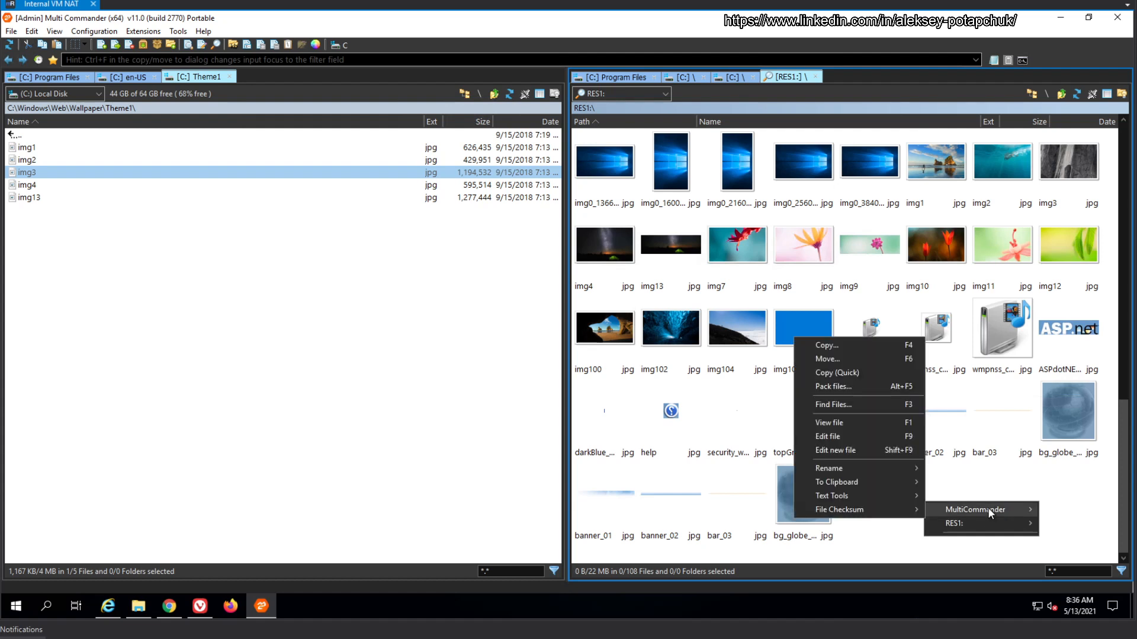
left_click(887, 532)
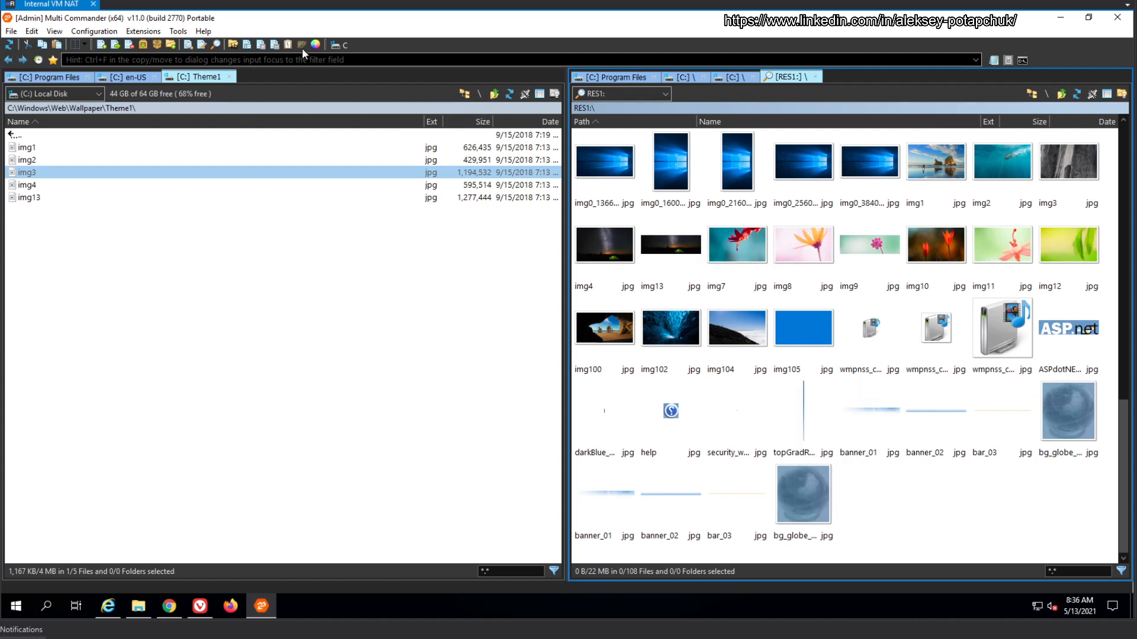
left_click(154, 30)
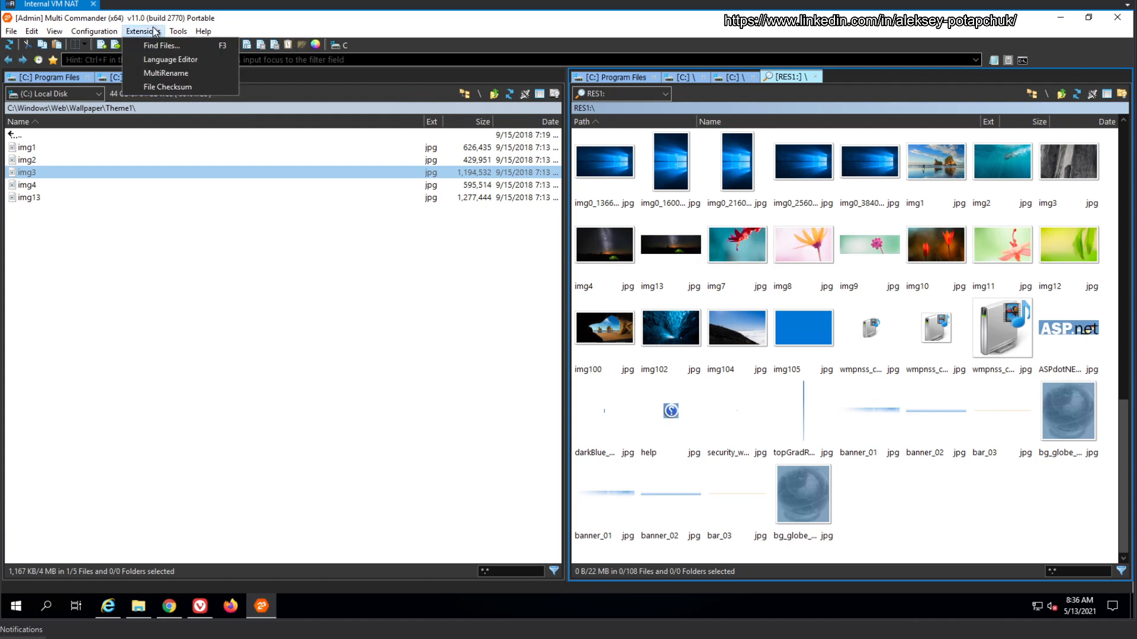
mouse_move(47, 36)
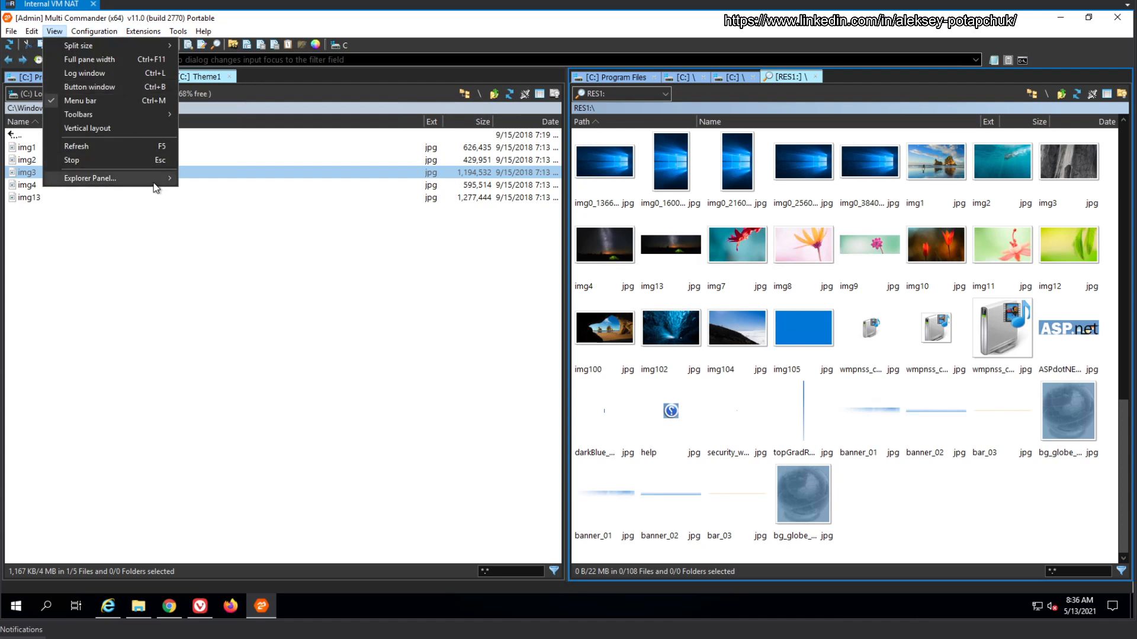
mouse_move(155, 188)
mouse_move(112, 32)
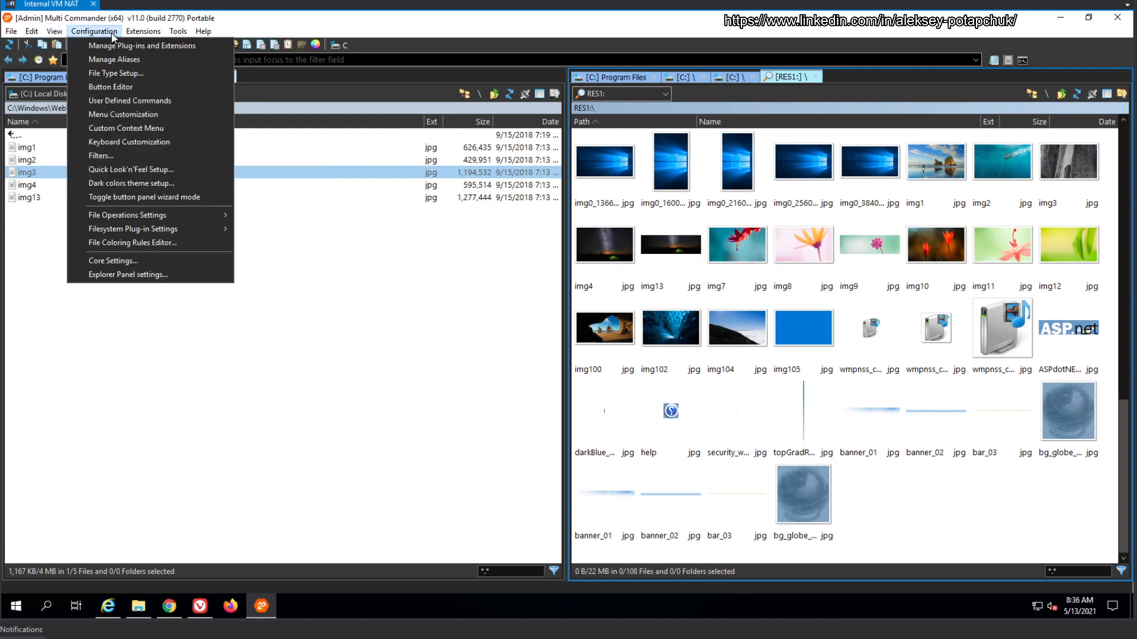
left_click(408, 363)
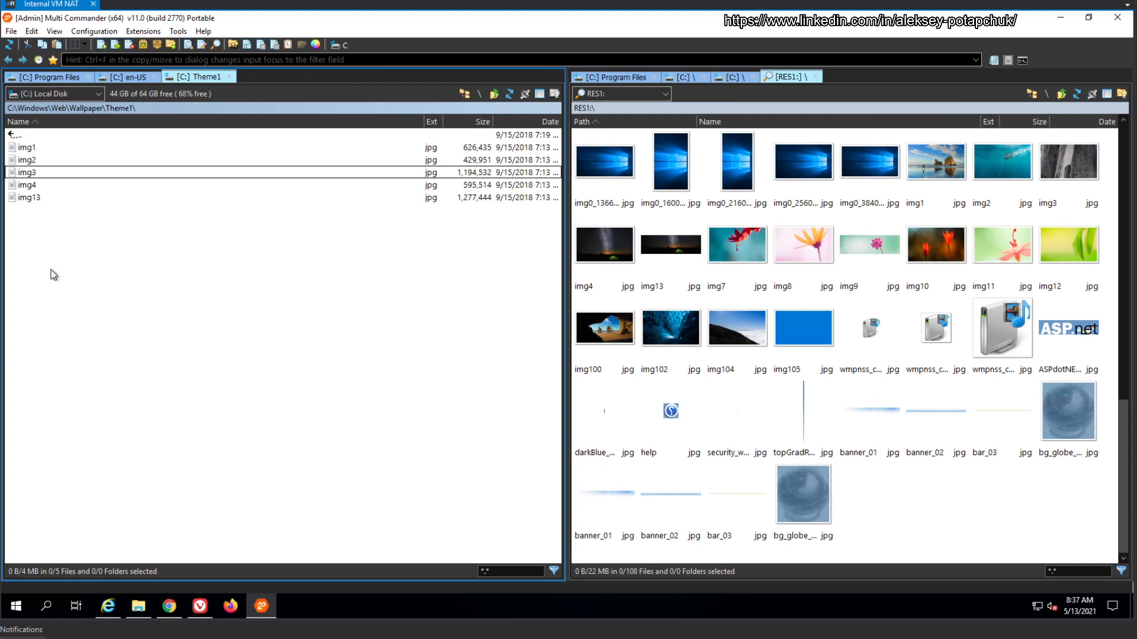
Step: Switch to the Vivaldi browser and review the product description and features on multicommander.com
left_click(200, 607)
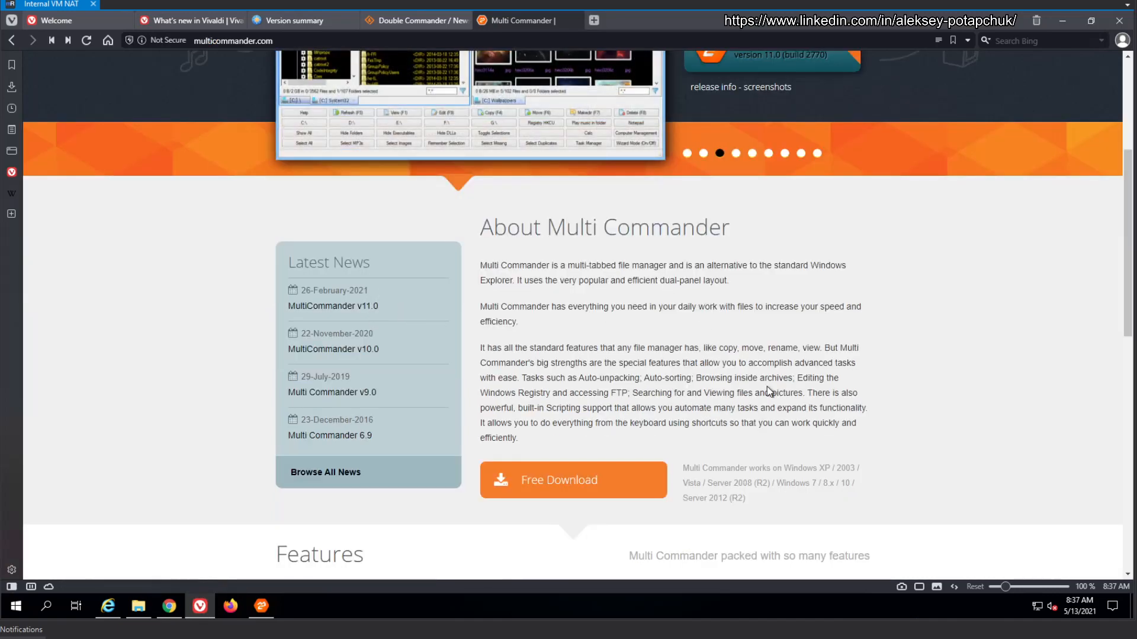
scroll(723, 393, "down", 4)
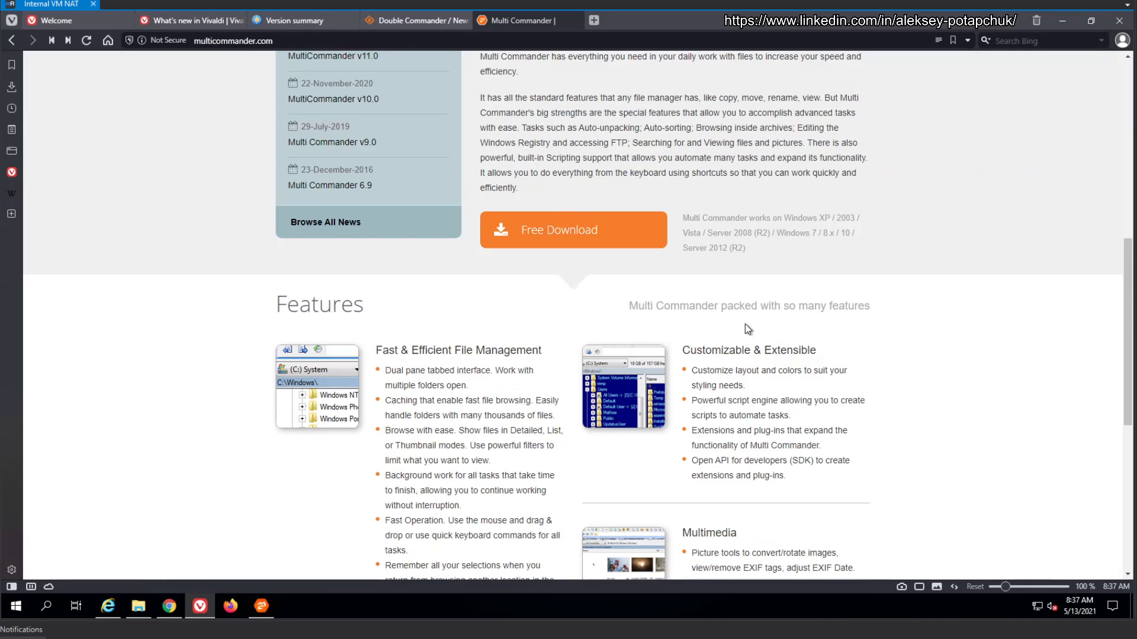
scroll(770, 323, "up", 4)
scroll(788, 321, "up", 4)
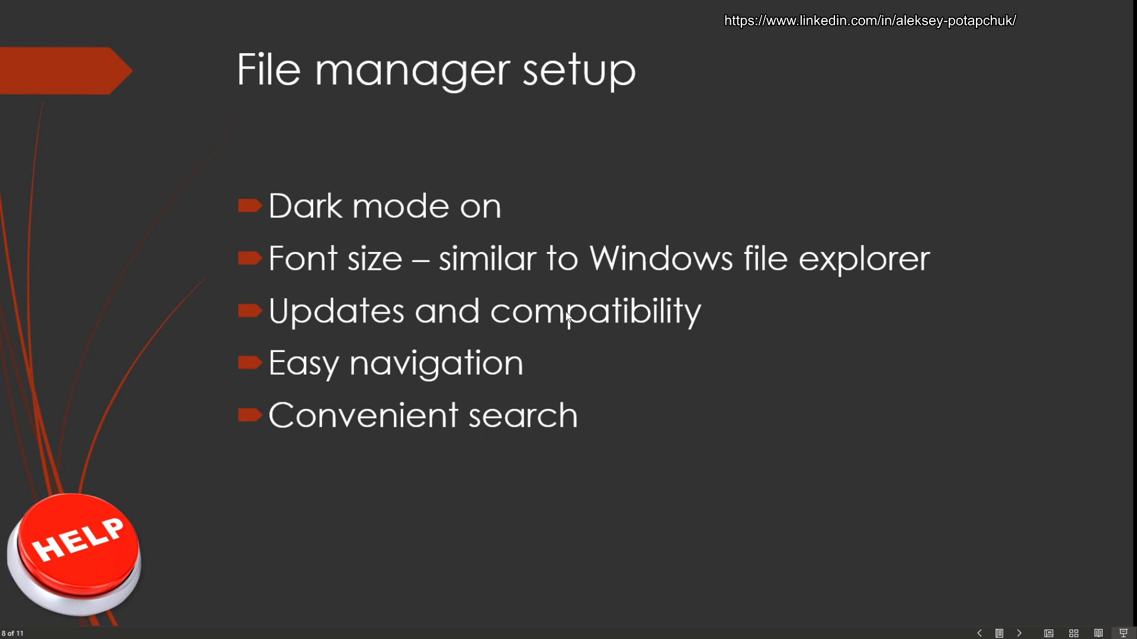
left_click(478, 368)
key("Left")
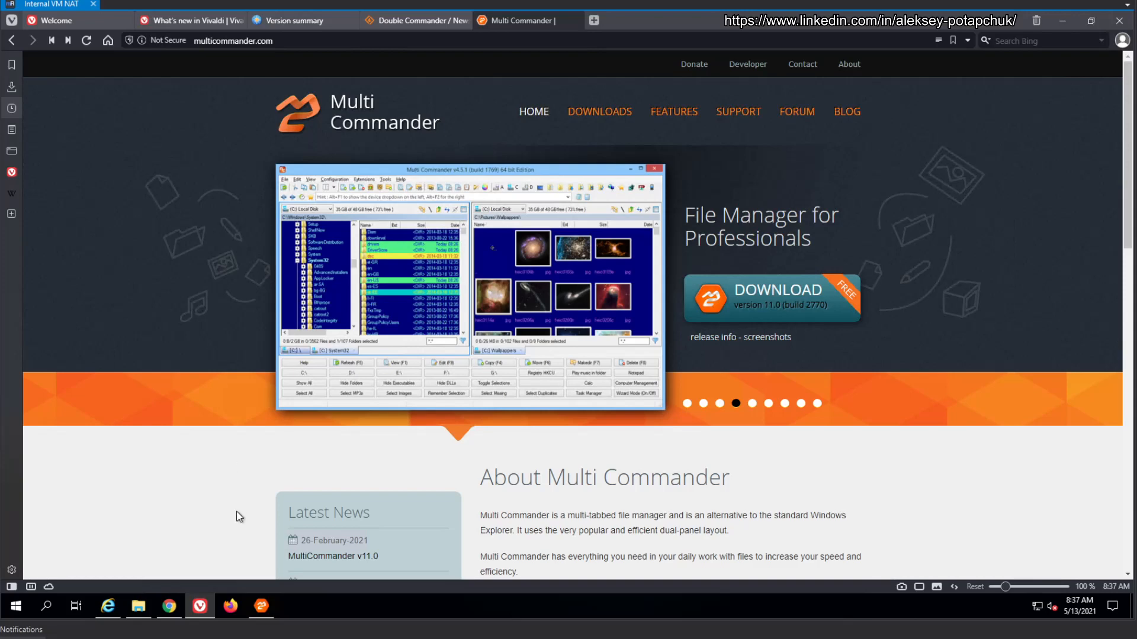
Step: Switch back to Multi Commander and check the view modes offered for the search results
left_click(272, 605)
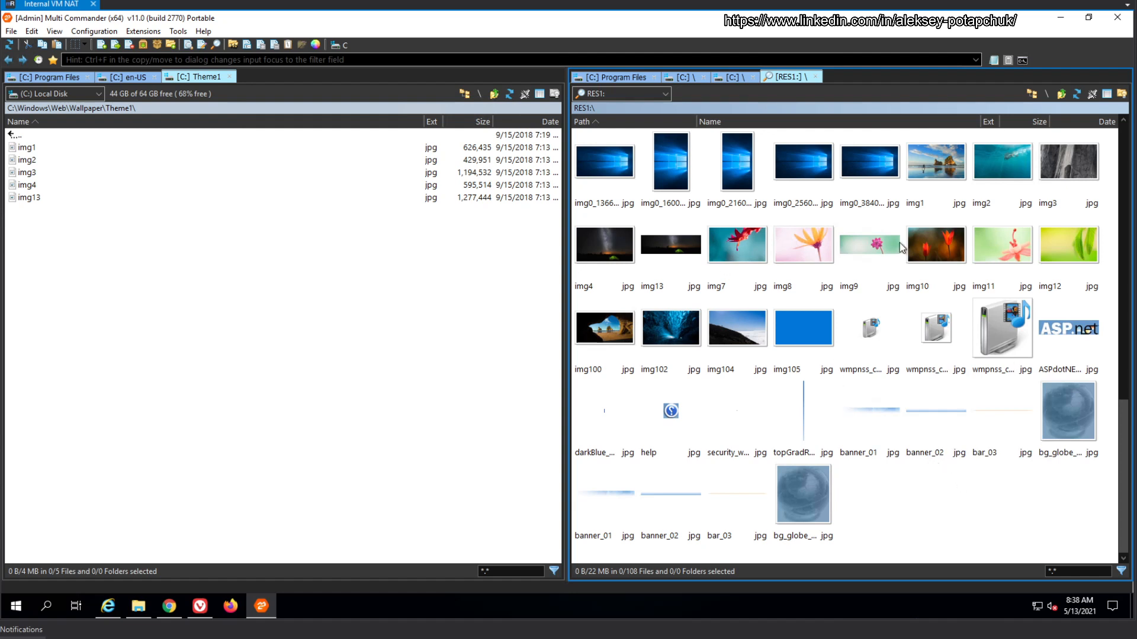
left_click(1104, 94)
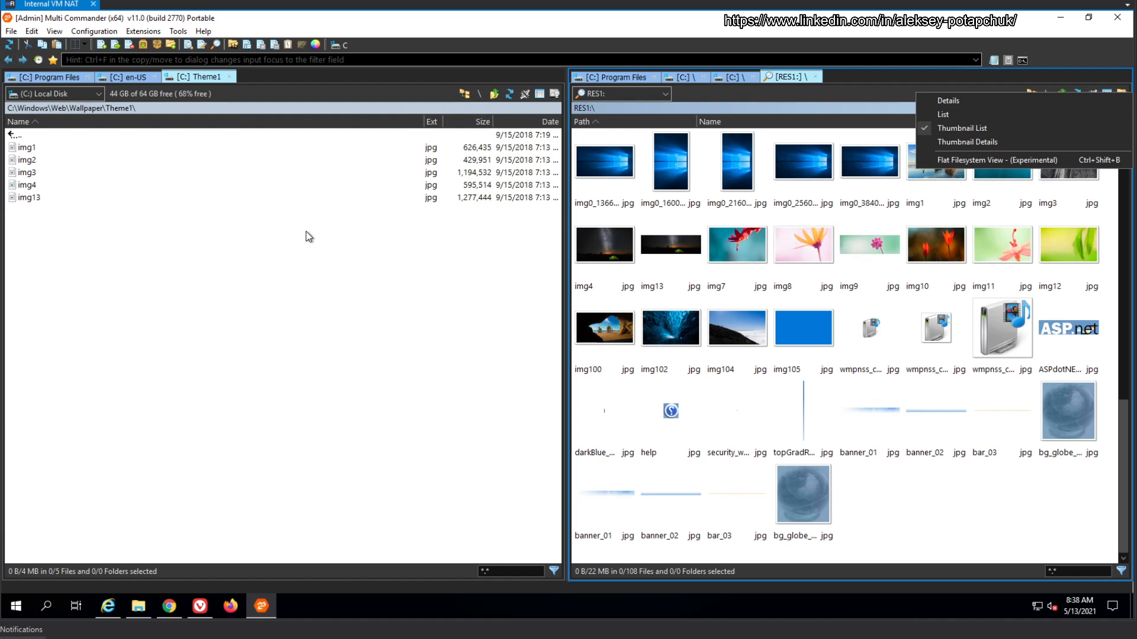
left_click(924, 499)
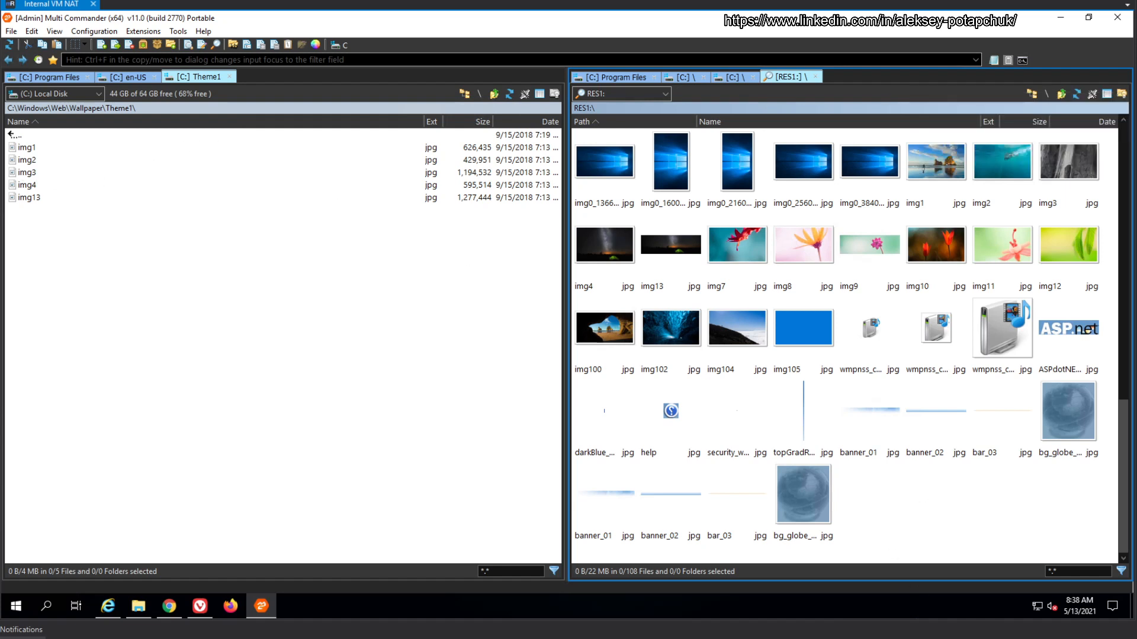